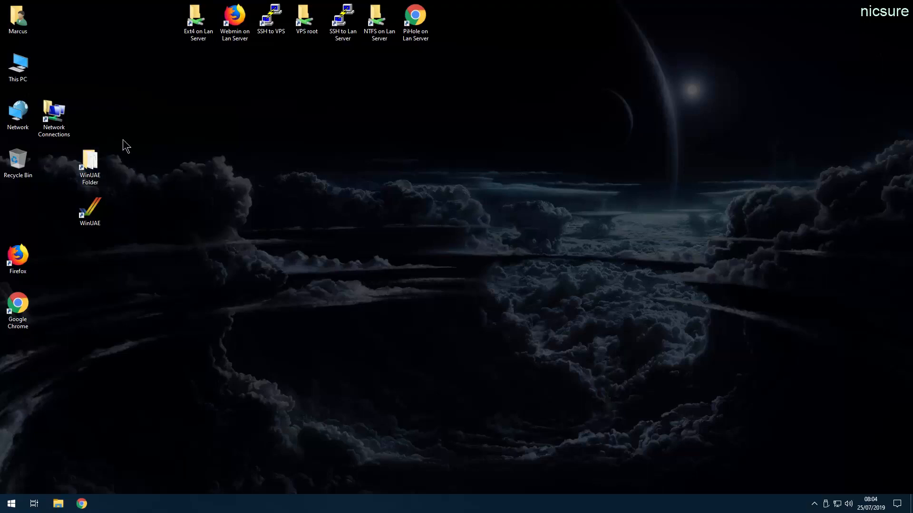
Open the WinUAE folder, launch WinUAE and review its path settings, including the default data directory, relative paths and portable mode
{"action": "double_click", "coordinate": [90, 162]}
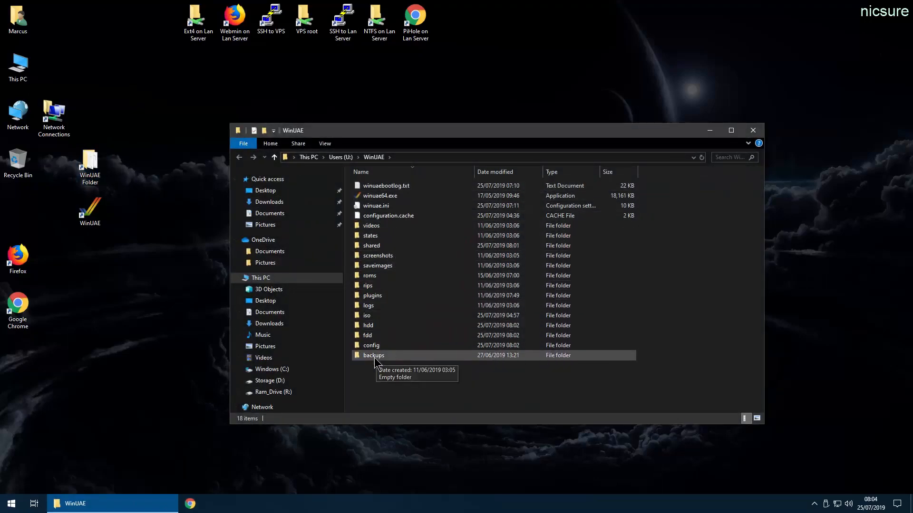
{"action": "double_click", "coordinate": [90, 210]}
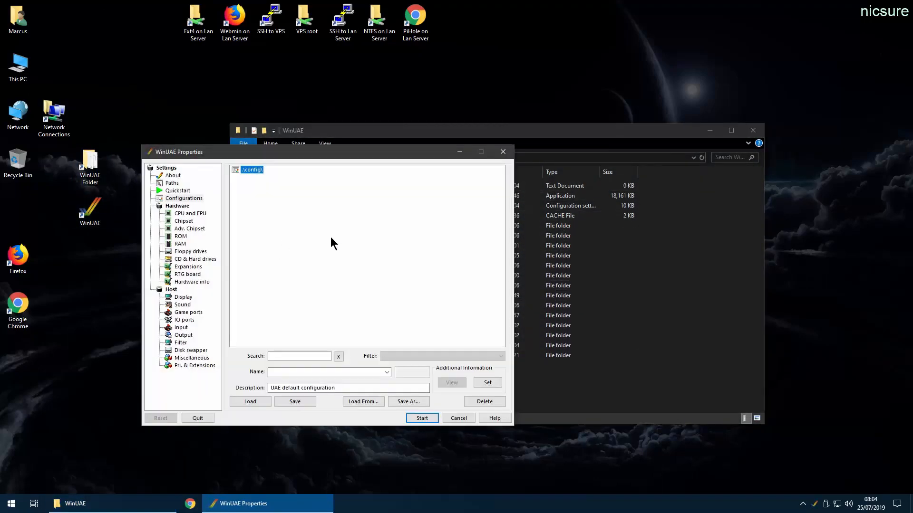
{"action": "left_click", "coordinate": [181, 191]}
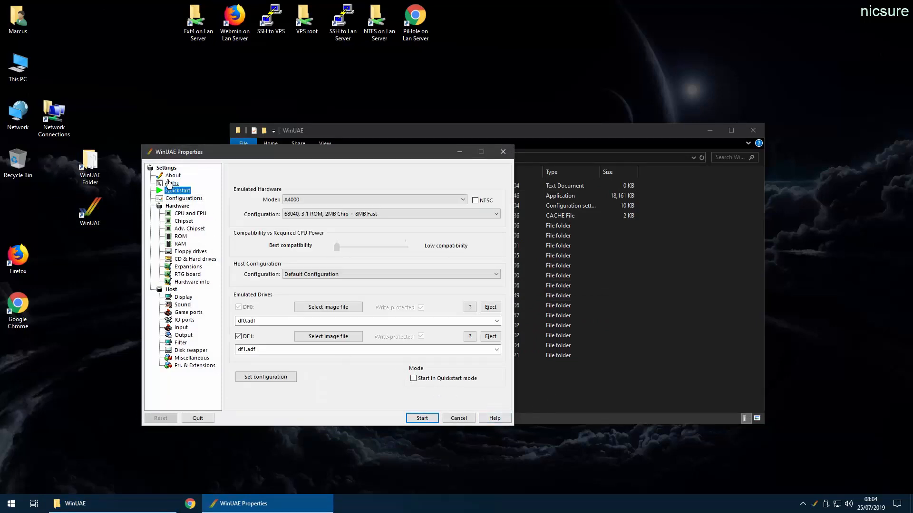
{"action": "left_click", "coordinate": [183, 199]}
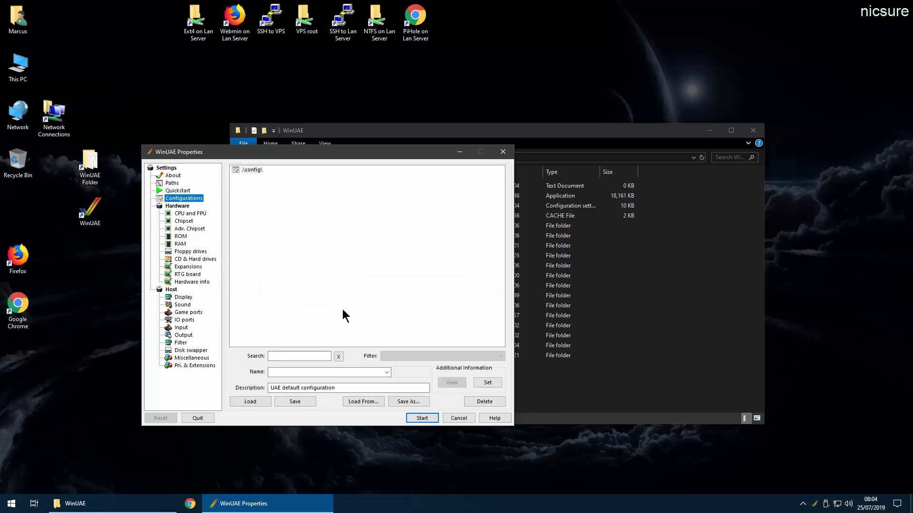
{"action": "left_click", "coordinate": [171, 184]}
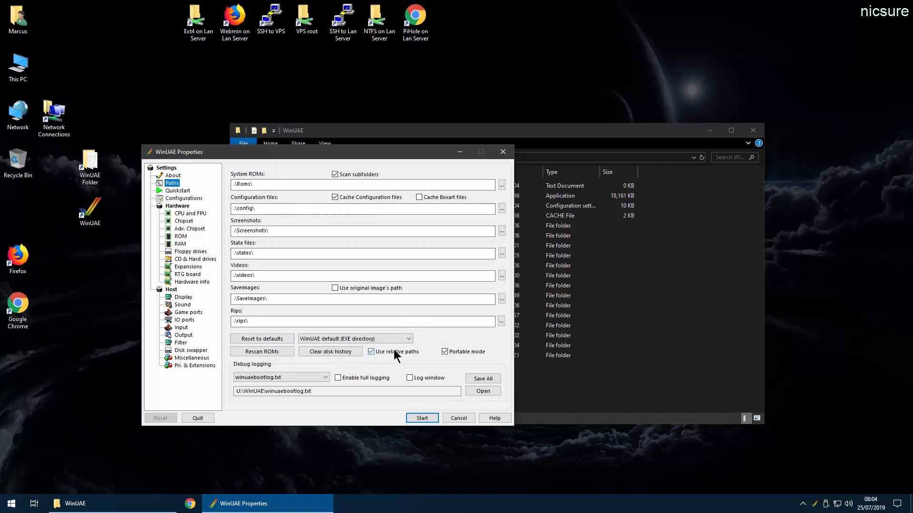
{"action": "left_click", "coordinate": [367, 340]}
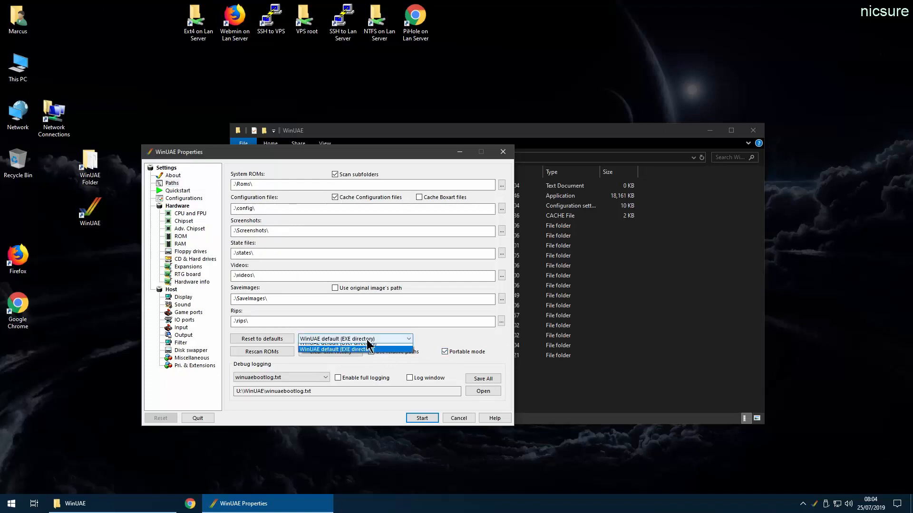
{"action": "left_click", "coordinate": [355, 355]}
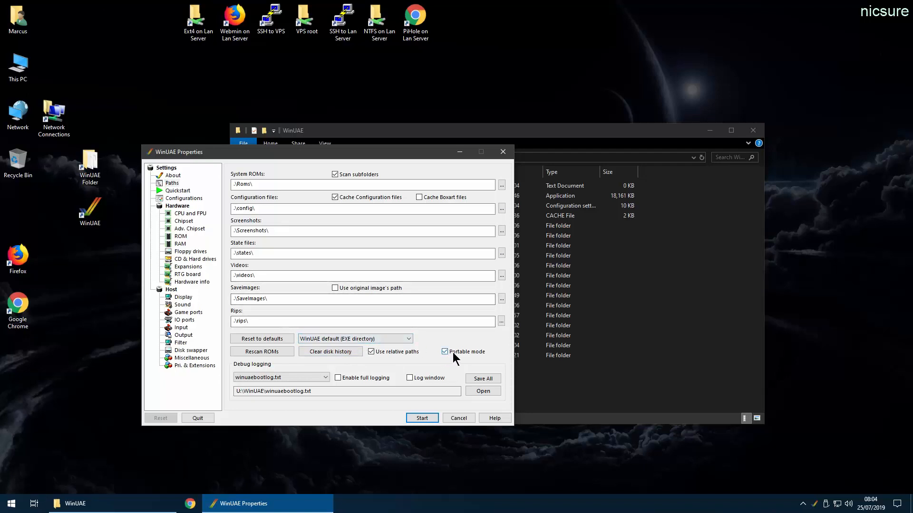
{"action": "left_click", "coordinate": [503, 152]}
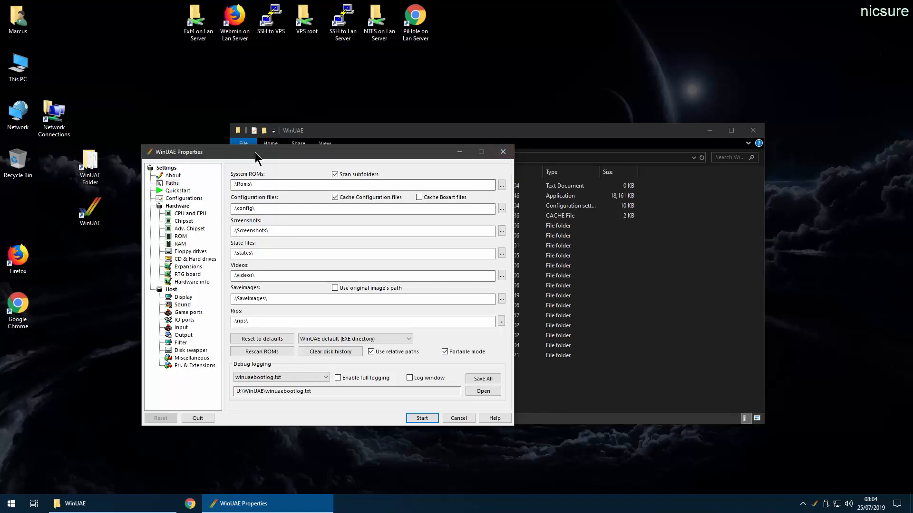
Examine the contents of the shared, iso, hdd and fdd folders inside the WinUAE folder
{"action": "left_click", "coordinate": [571, 179]}
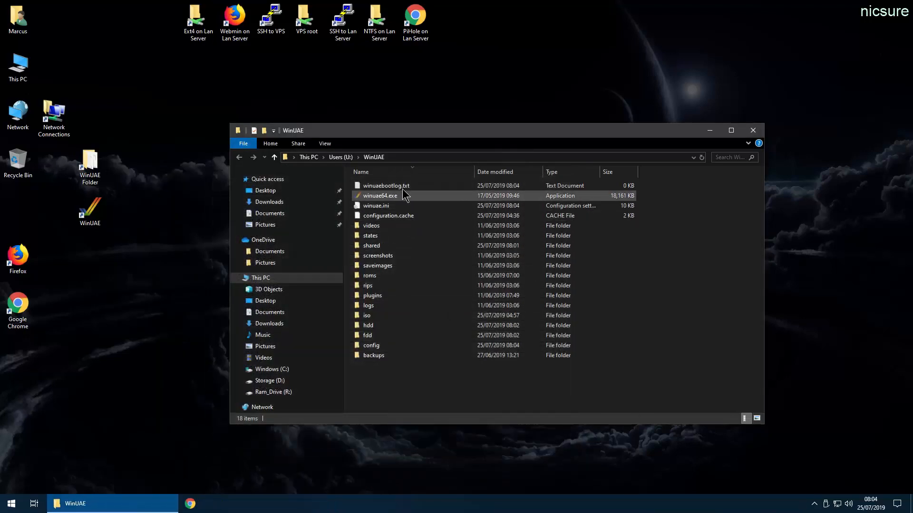
{"action": "double_click", "coordinate": [371, 245]}
{"action": "left_click", "coordinate": [374, 158]}
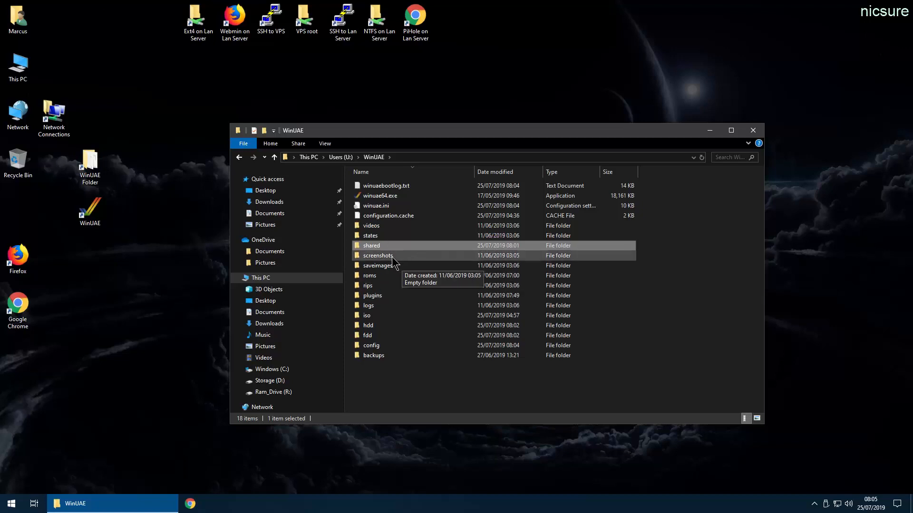
{"action": "double_click", "coordinate": [381, 318]}
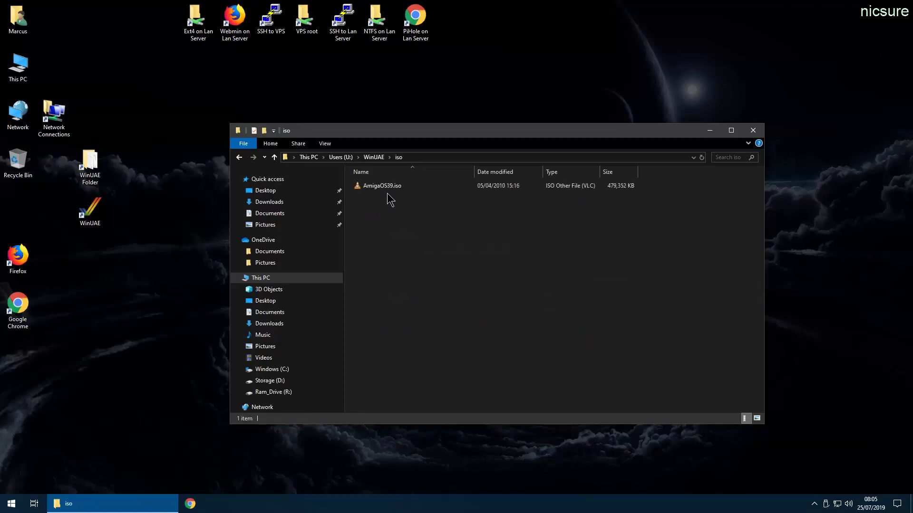
{"action": "left_click", "coordinate": [377, 157]}
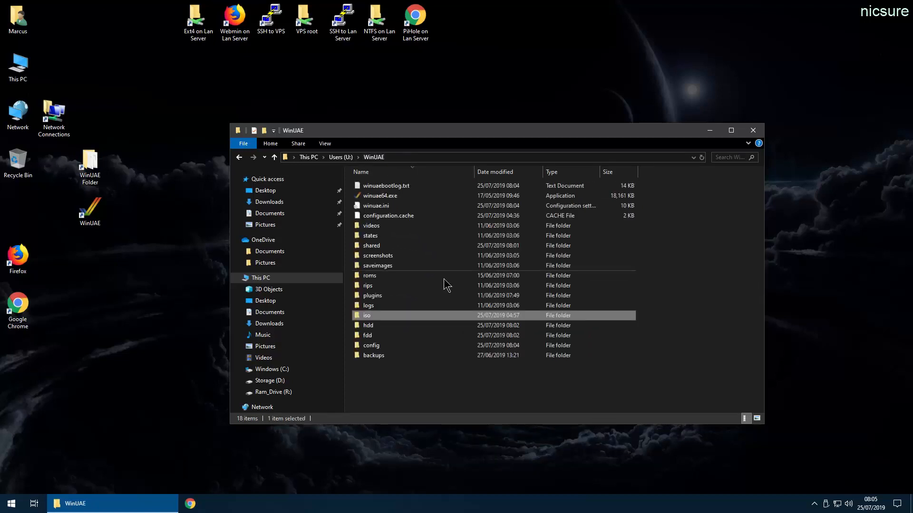
{"action": "double_click", "coordinate": [370, 317]}
{"action": "left_click", "coordinate": [376, 157]}
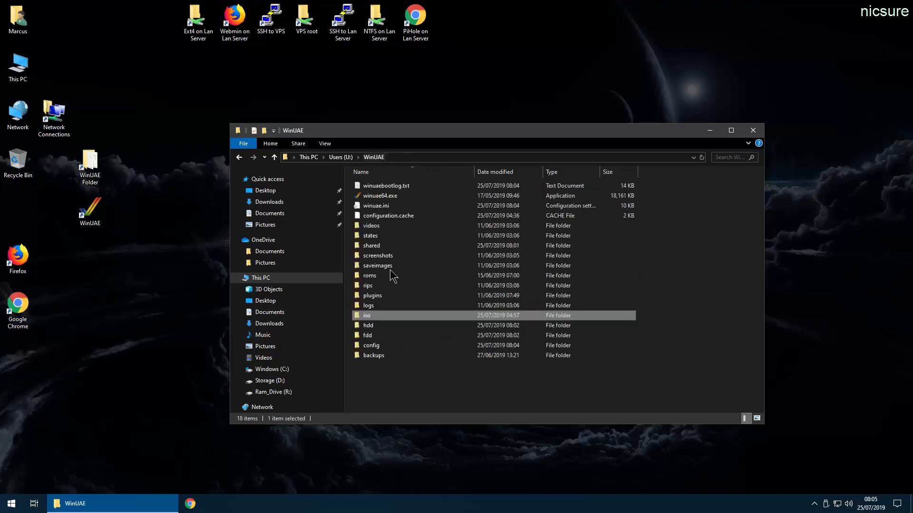
{"action": "double_click", "coordinate": [372, 327]}
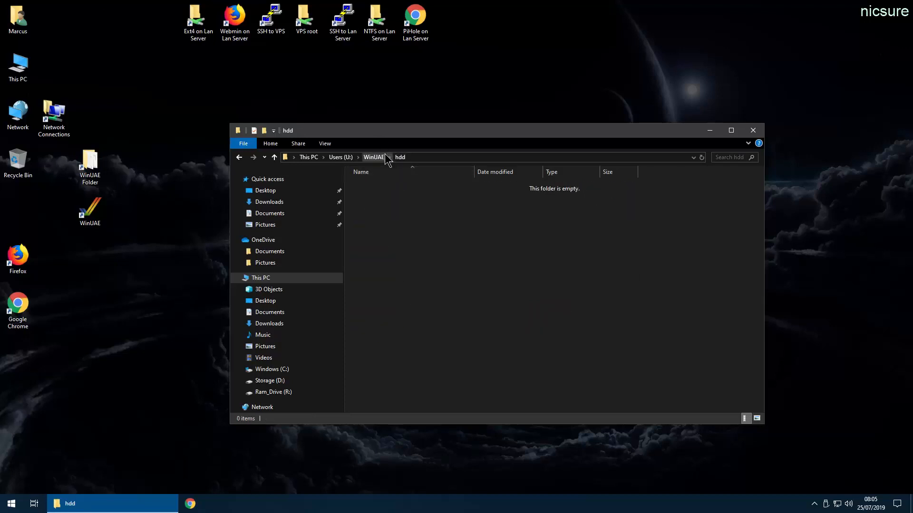
{"action": "left_click", "coordinate": [376, 157]}
{"action": "double_click", "coordinate": [373, 338]}
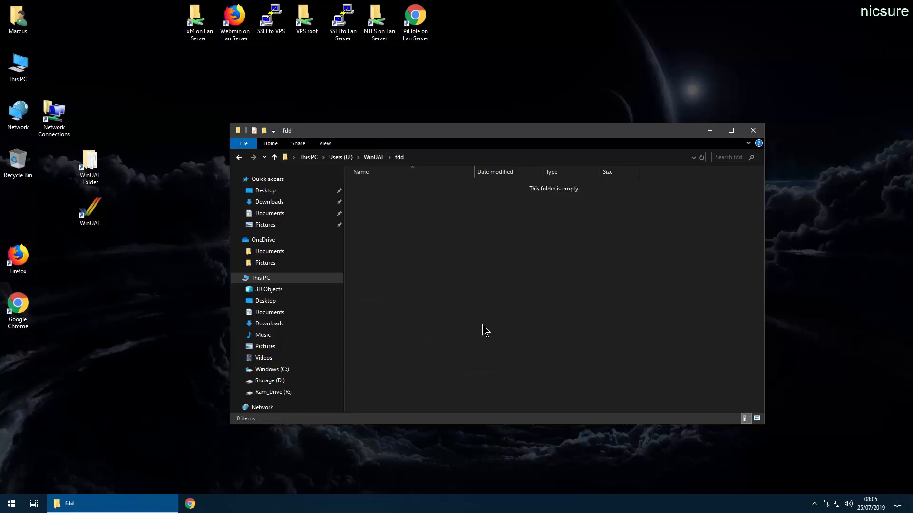
{"action": "left_click", "coordinate": [375, 157]}
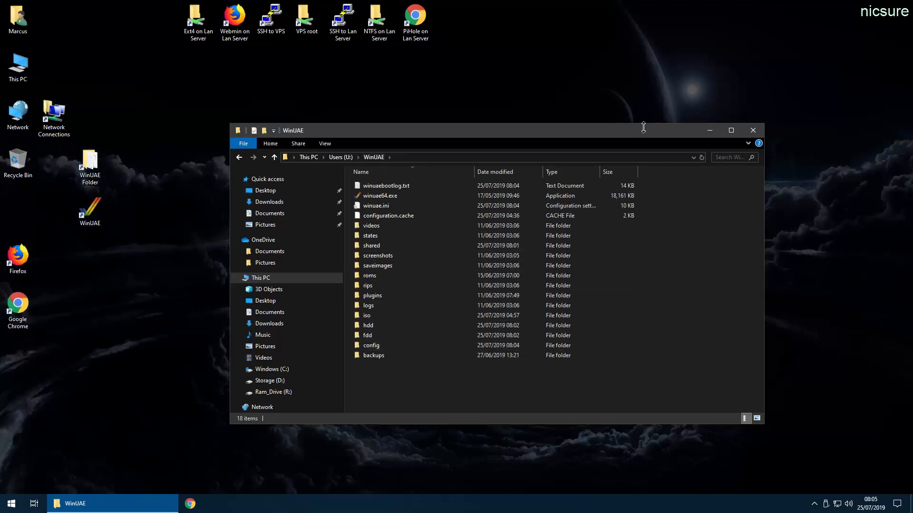
Relaunch WinUAE and apply the Quickstart A4000 configuration with 68040, 3.1 ROM, 2MB Chip + 8MB Fast
{"action": "left_click", "coordinate": [709, 131]}
{"action": "double_click", "coordinate": [90, 209]}
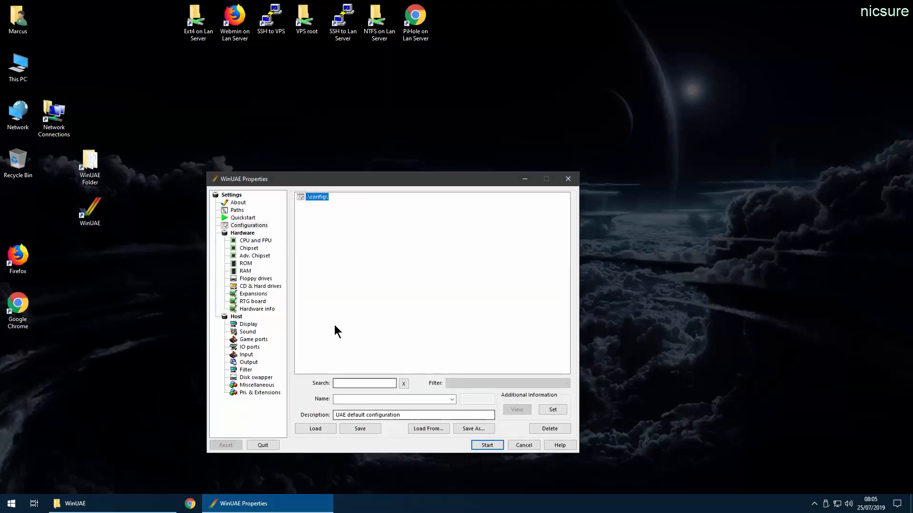
{"action": "left_click", "coordinate": [247, 219]}
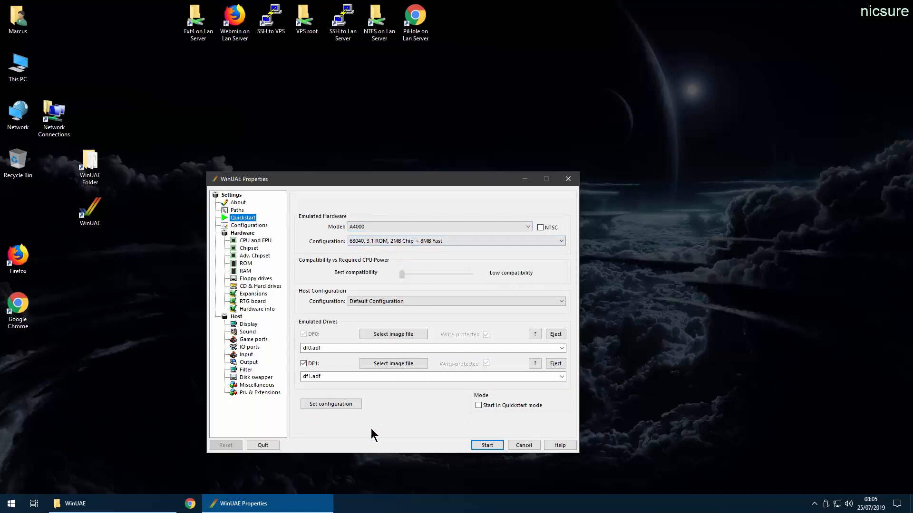
{"action": "left_click", "coordinate": [321, 404]}
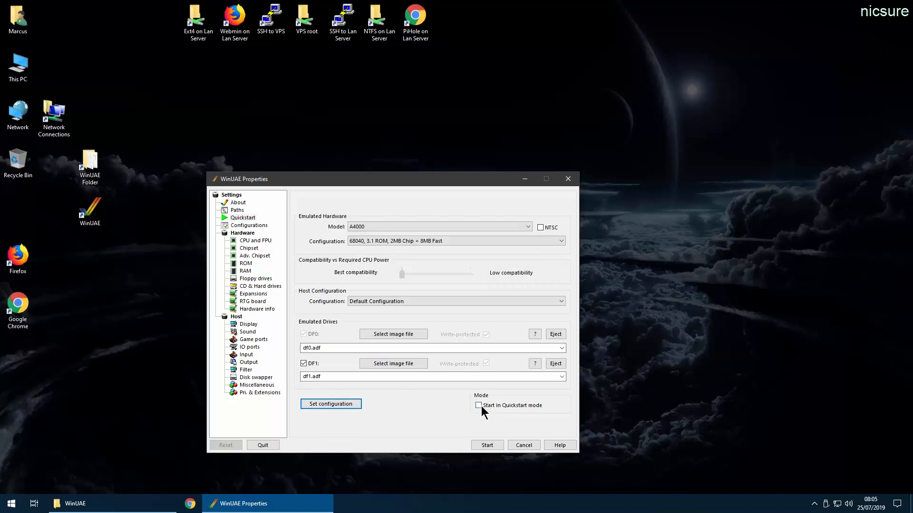
Review the emulated machine's CPU and FPU, chipset, advanced chipset and ROM settings
{"action": "left_click", "coordinate": [267, 241]}
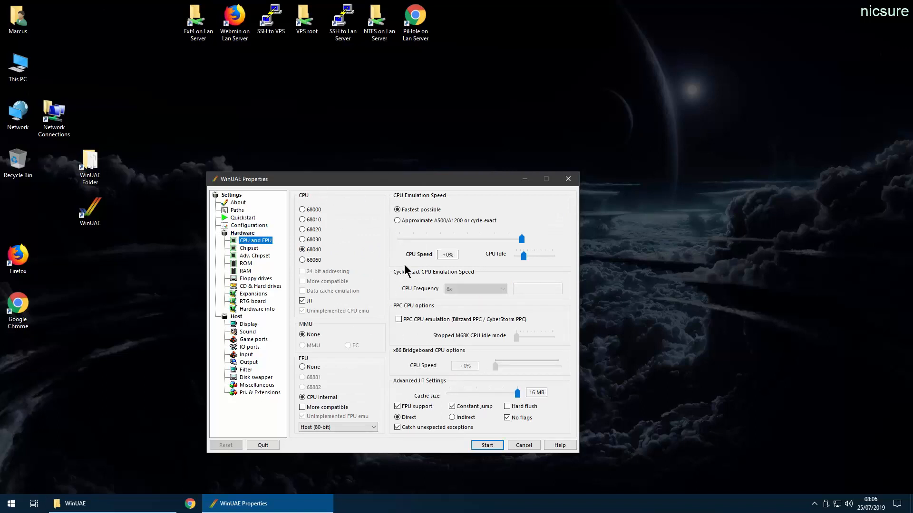
{"action": "left_click", "coordinate": [251, 248]}
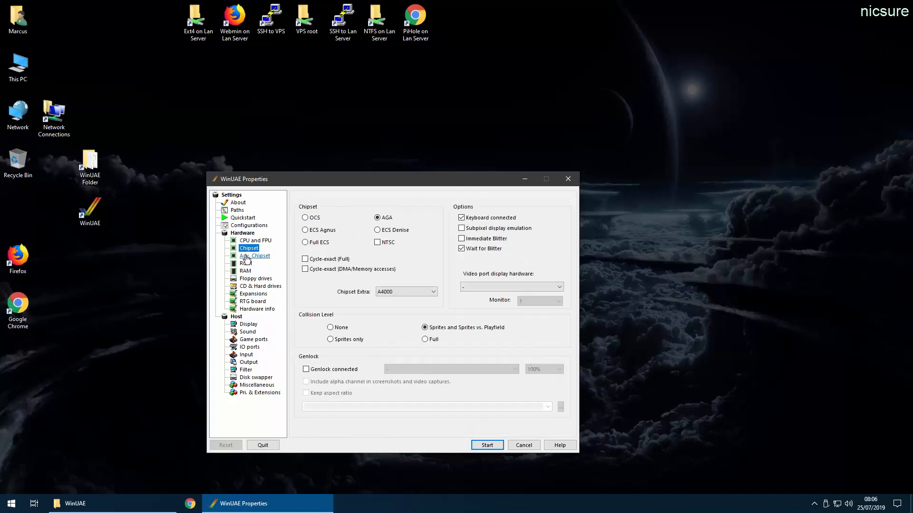
{"action": "left_click", "coordinate": [249, 256]}
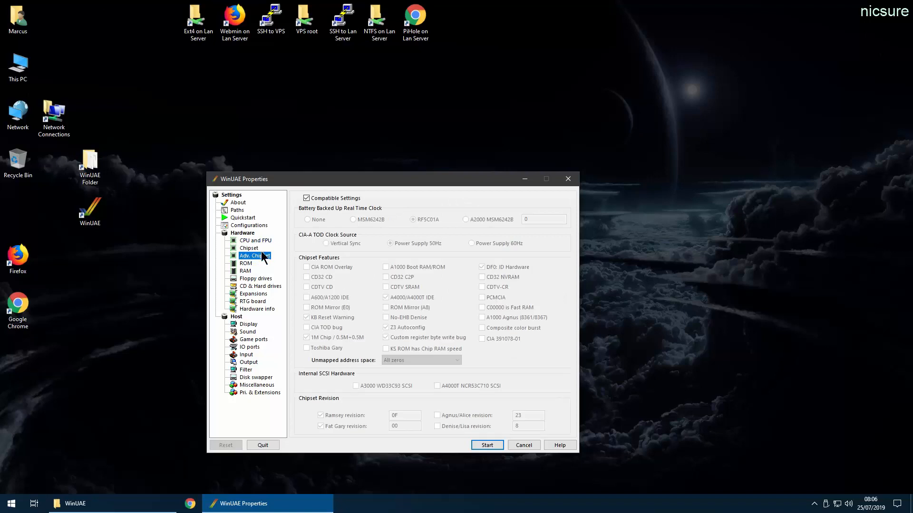
{"action": "left_click", "coordinate": [246, 263]}
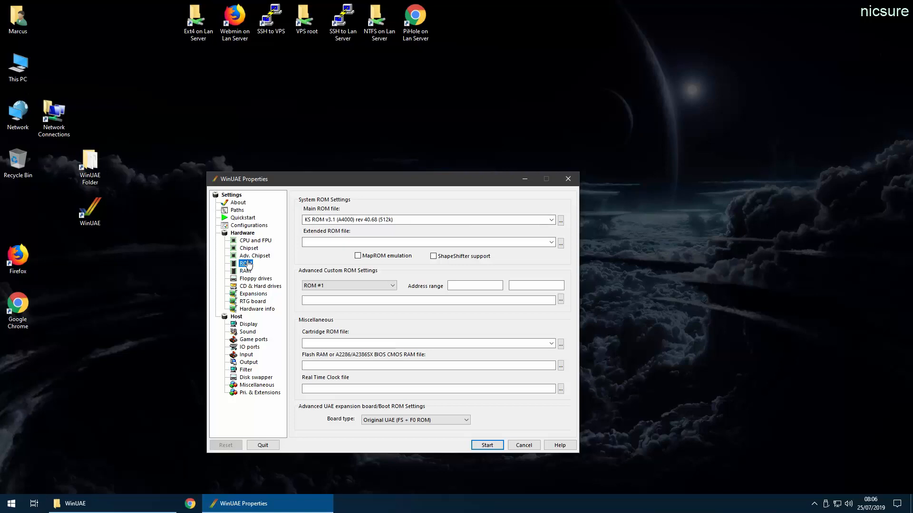
{"action": "double_click", "coordinate": [90, 167]}
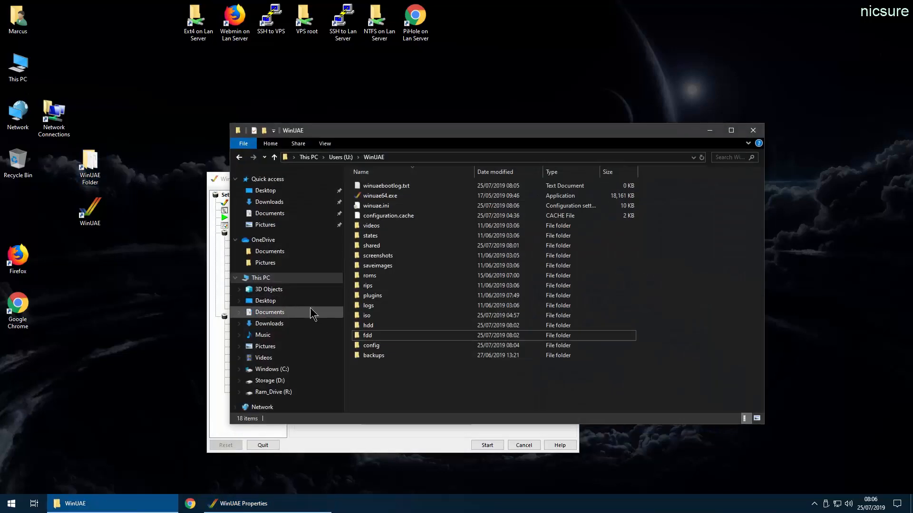
{"action": "left_click", "coordinate": [709, 130]}
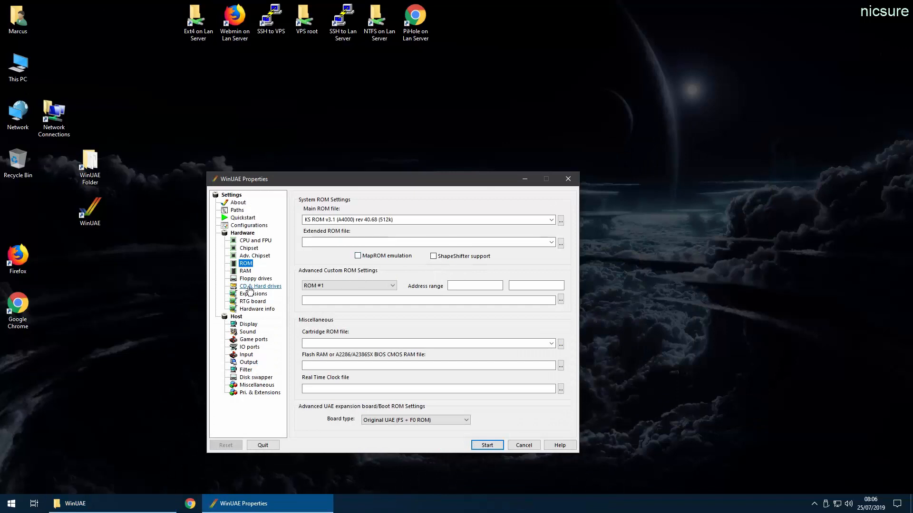
Set the emulated Chip RAM to 8 MB and the 32-bit Chip RAM to 32 MB
{"action": "left_click", "coordinate": [240, 272]}
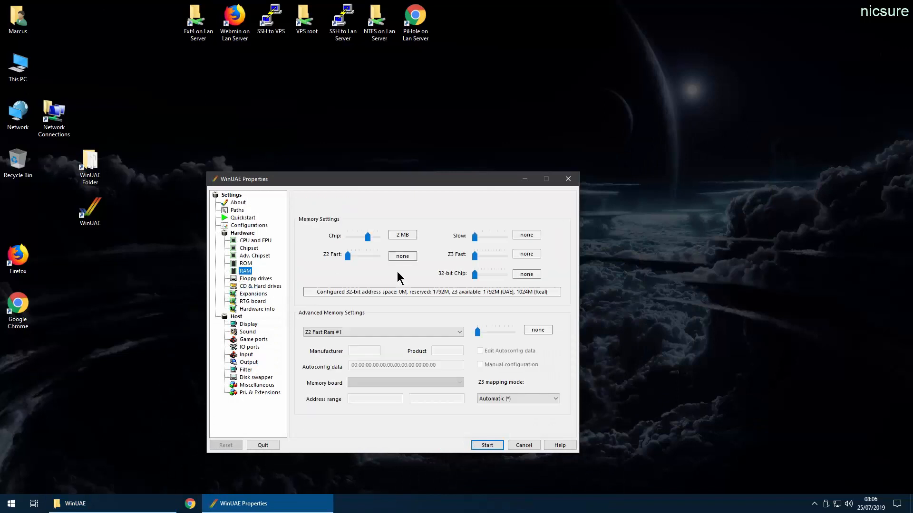
{"action": "left_click_drag", "start_coordinate": [368, 240], "coordinate": [379, 240]}
{"action": "left_click_drag", "start_coordinate": [389, 236], "coordinate": [427, 235]}
{"action": "left_click", "coordinate": [474, 275]}
{"action": "left_click_drag", "start_coordinate": [475, 274], "coordinate": [479, 275]}
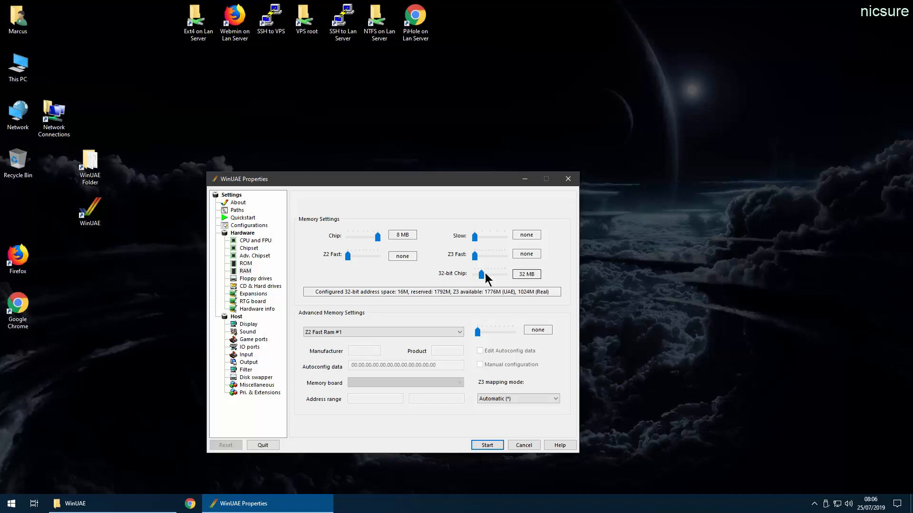
Set Motherboard Fast RAM to none and Z3 Fast RAM to 128 MB
{"action": "left_click", "coordinate": [404, 332]}
{"action": "left_click", "coordinate": [364, 396]}
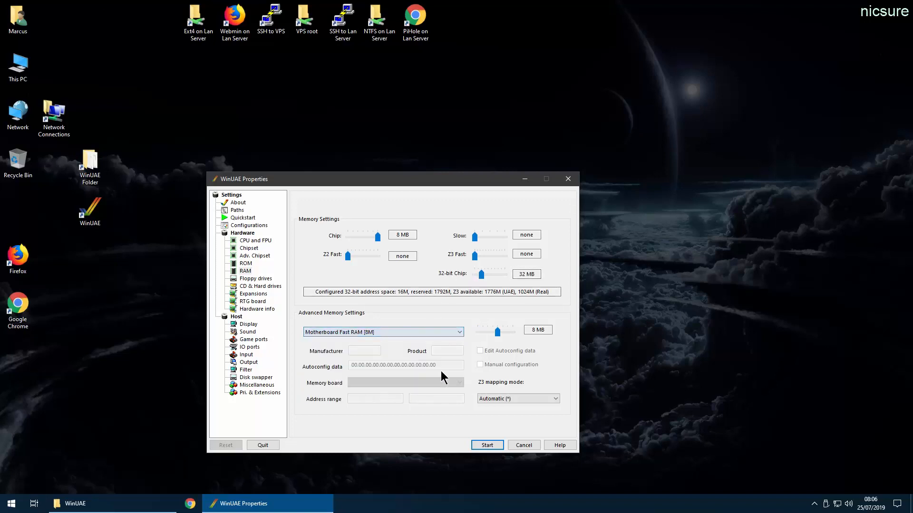
{"action": "left_click_drag", "start_coordinate": [498, 338], "coordinate": [478, 335]}
{"action": "left_click", "coordinate": [421, 332]}
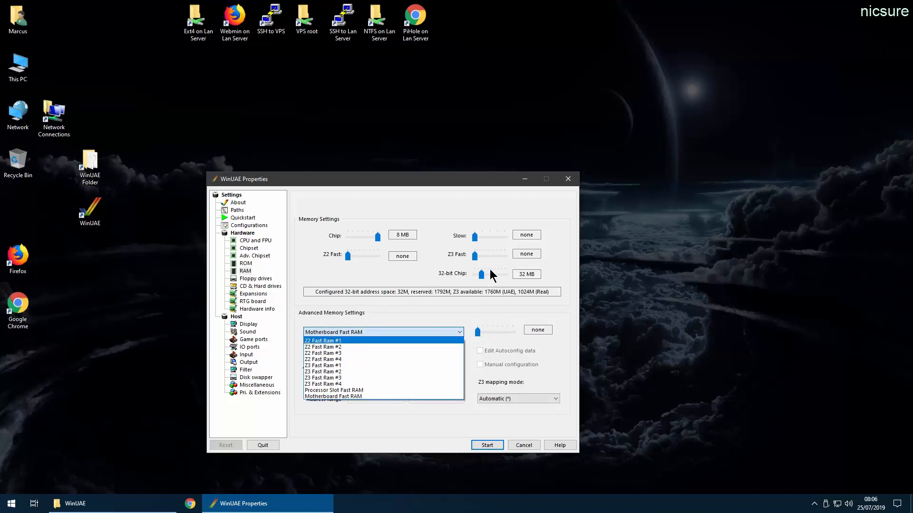
{"action": "left_click", "coordinate": [475, 257]}
{"action": "left_click_drag", "start_coordinate": [476, 257], "coordinate": [495, 259]}
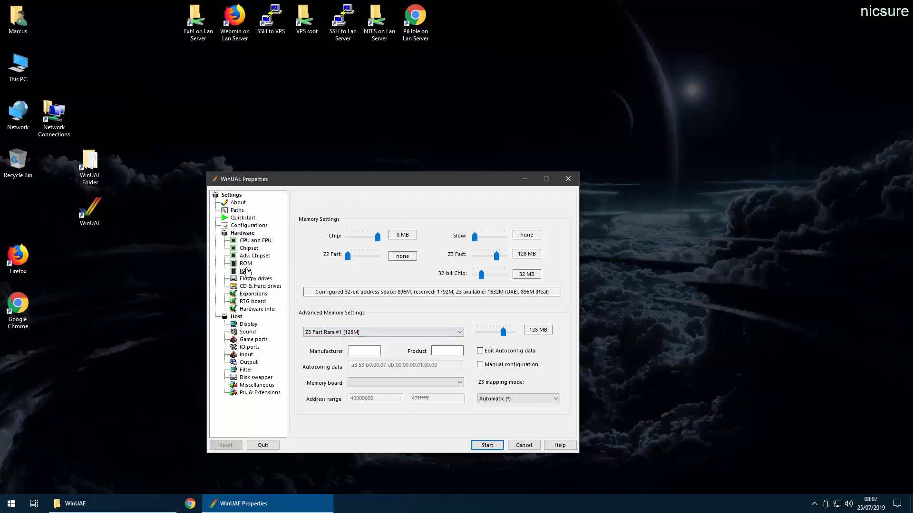
Enable floppy drives DF2 and DF3 and eject the disk images from all four floppy drives
{"action": "left_click", "coordinate": [260, 279]}
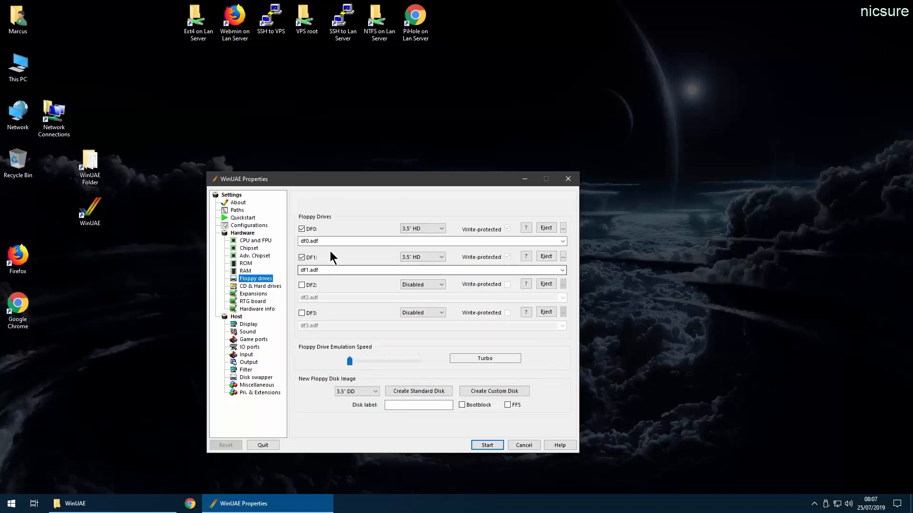
{"action": "left_click", "coordinate": [302, 286]}
{"action": "left_click", "coordinate": [301, 314]}
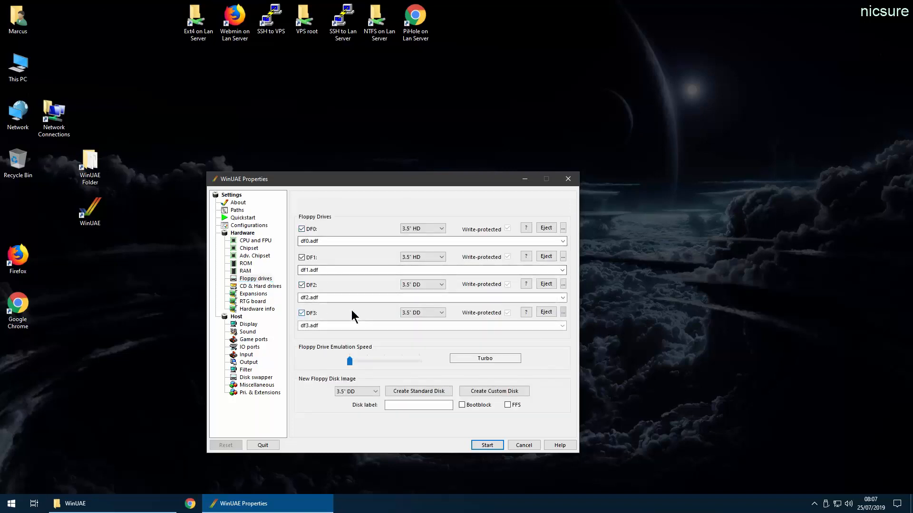
{"action": "left_click", "coordinate": [547, 229]}
{"action": "left_click", "coordinate": [545, 257]}
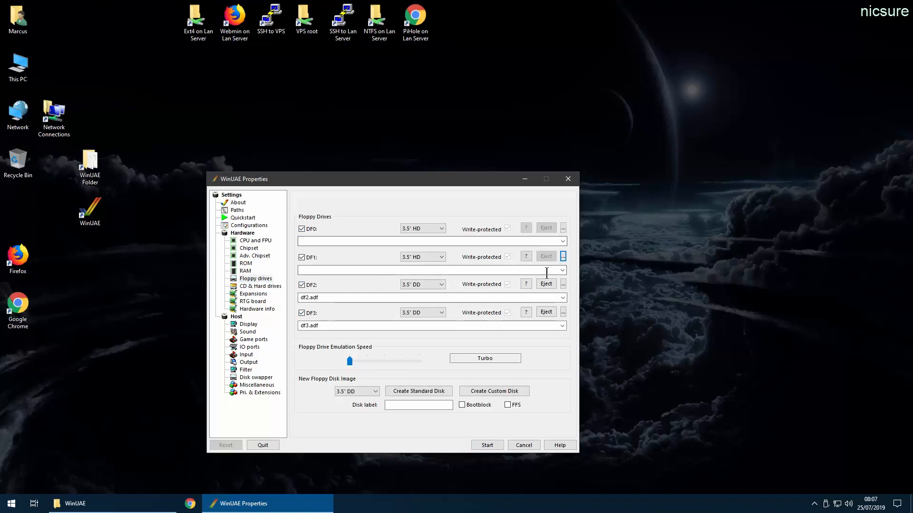
{"action": "left_click", "coordinate": [546, 284]}
{"action": "left_click", "coordinate": [545, 311]}
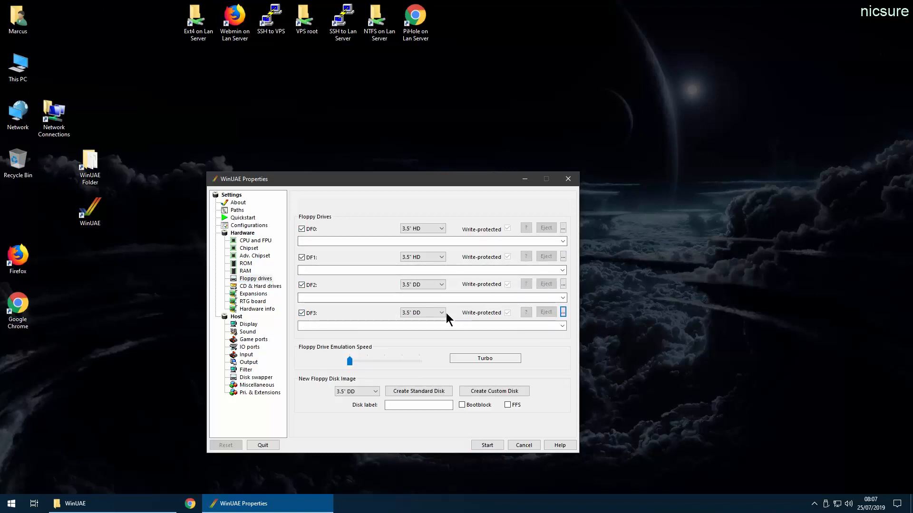
Set the RTG graphics card board to UAE Zorro III
{"action": "left_click", "coordinate": [261, 286]}
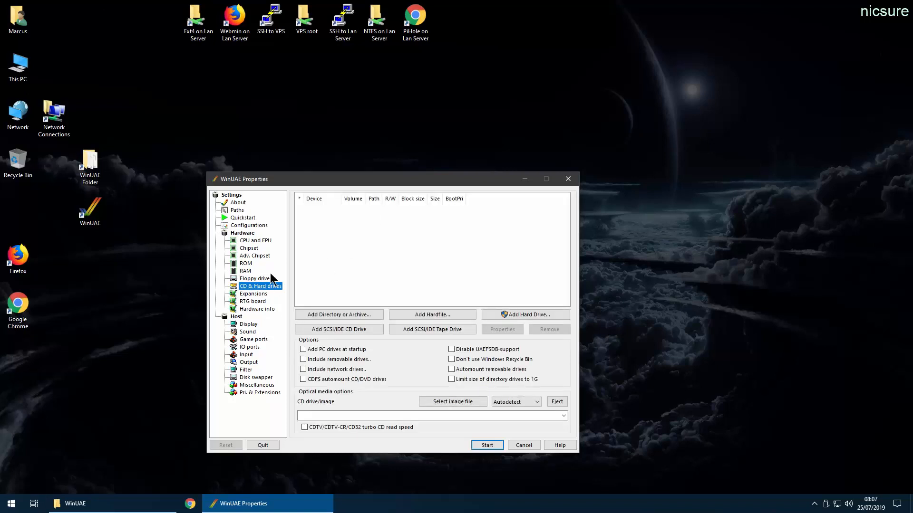
{"action": "left_click", "coordinate": [254, 294]}
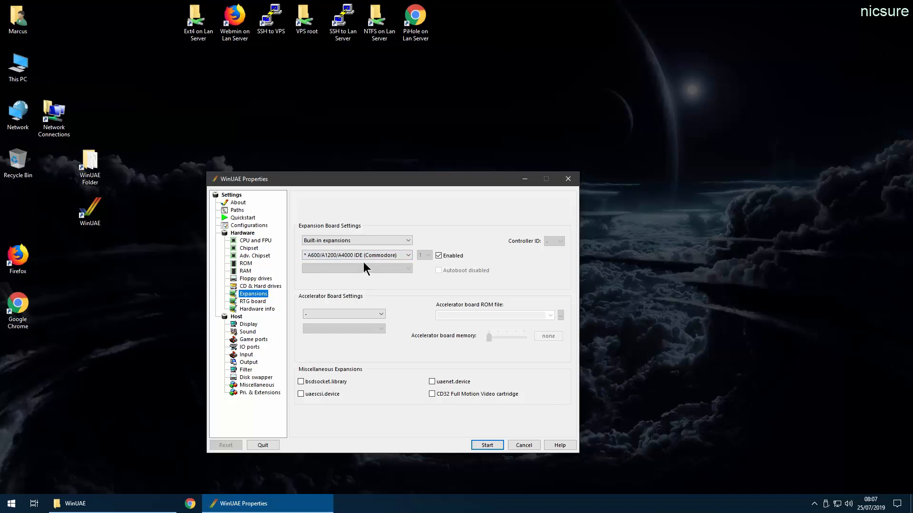
{"action": "left_click", "coordinate": [253, 302]}
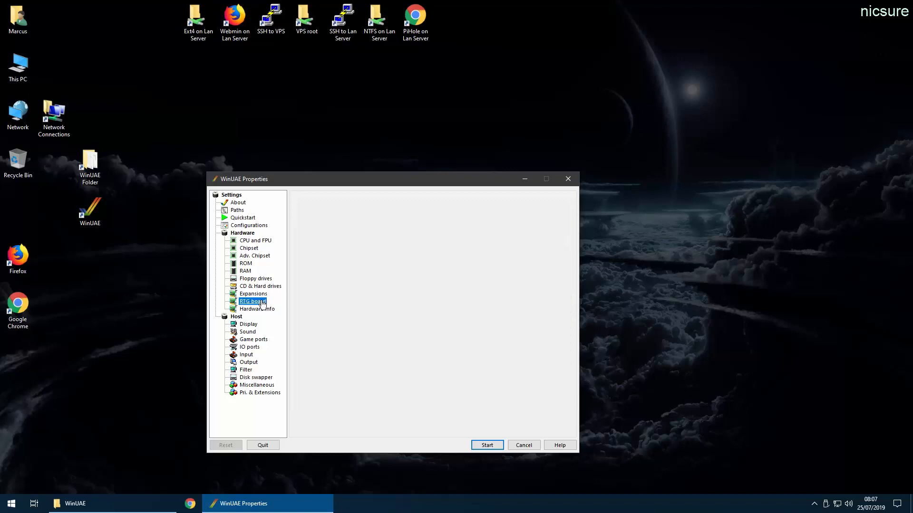
{"action": "left_click", "coordinate": [359, 261]}
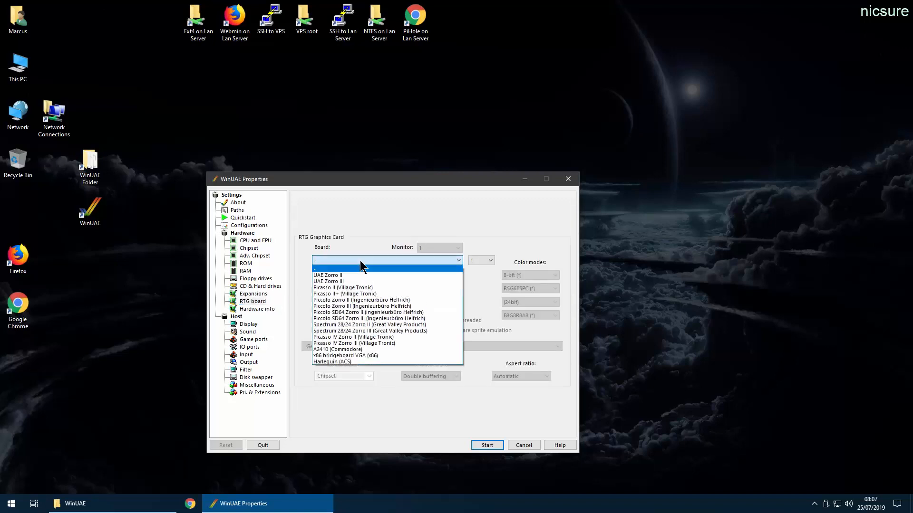
{"action": "left_click", "coordinate": [355, 280]}
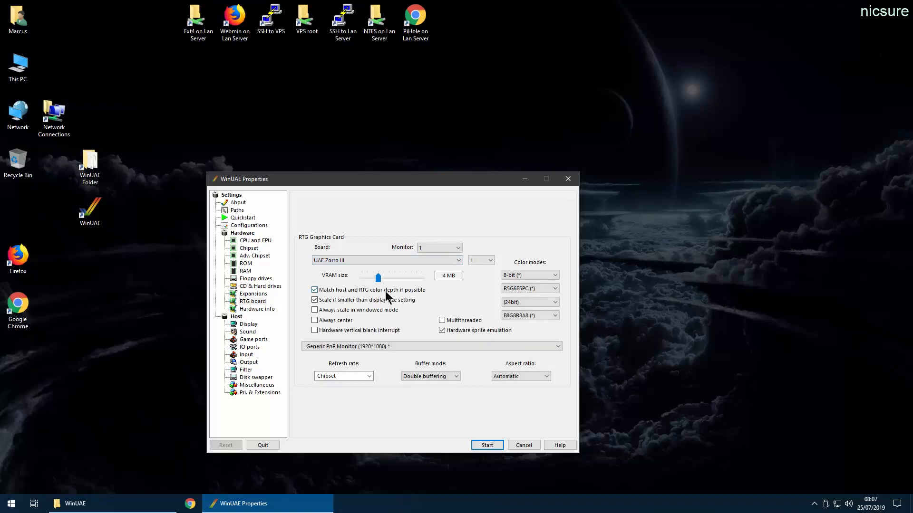
Make the RTG board multithreaded, turn off scaling of modes smaller than the display size, and disable its aspect ratio correction
{"action": "left_click", "coordinate": [447, 319]}
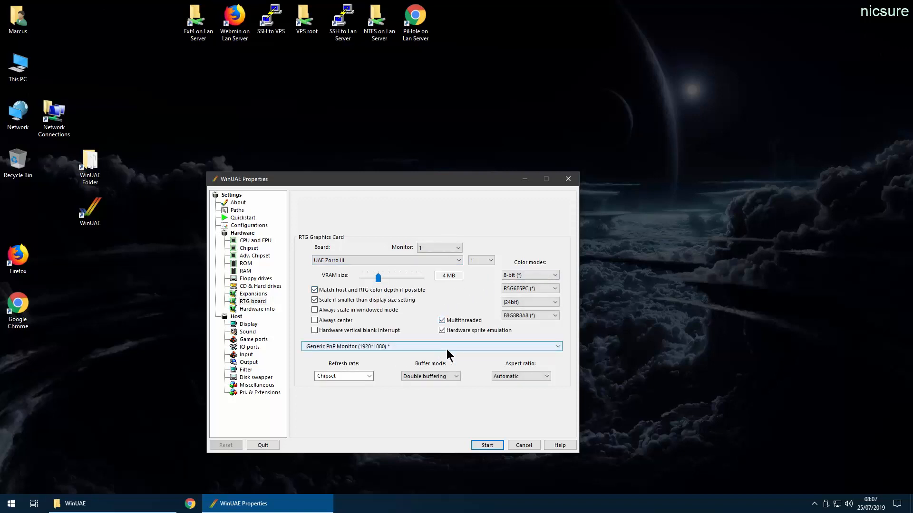
{"action": "left_click", "coordinate": [523, 372]}
{"action": "left_click", "coordinate": [520, 384]}
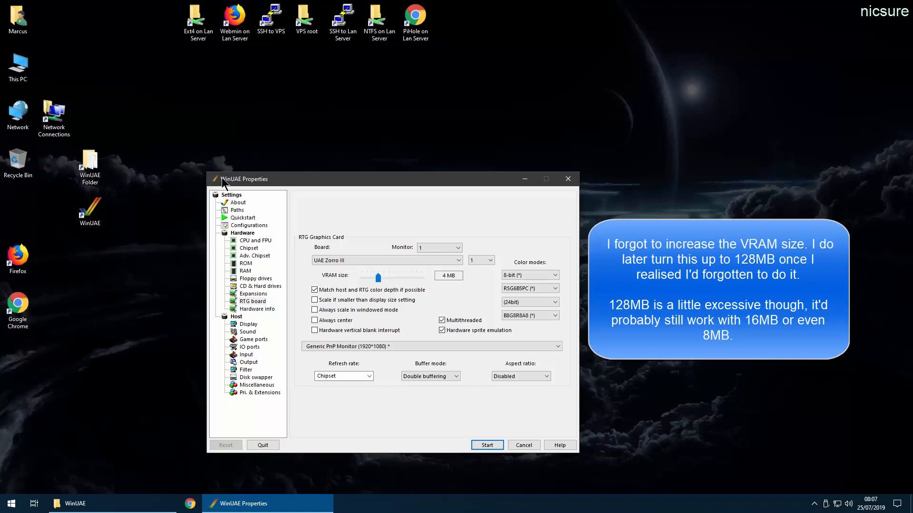
Save the configuration under the name A4000 with the description "Main System"
{"action": "left_click", "coordinate": [248, 225]}
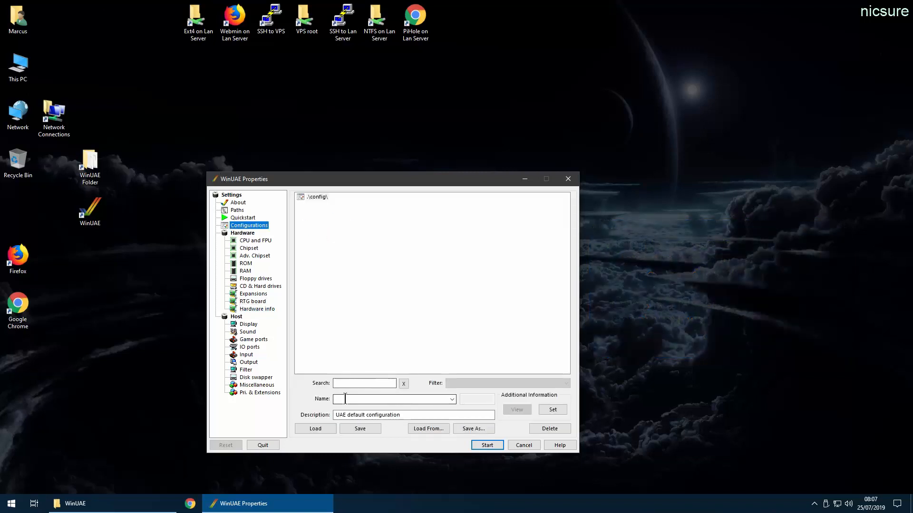
{"action": "left_click", "coordinate": [357, 399]}
{"action": "type", "text": "A4000"}
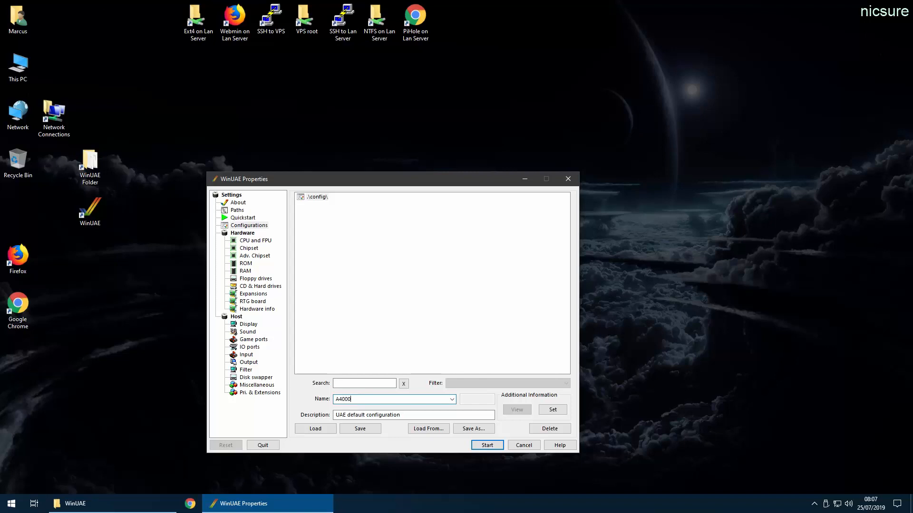
{"action": "key", "text": "Tab"}
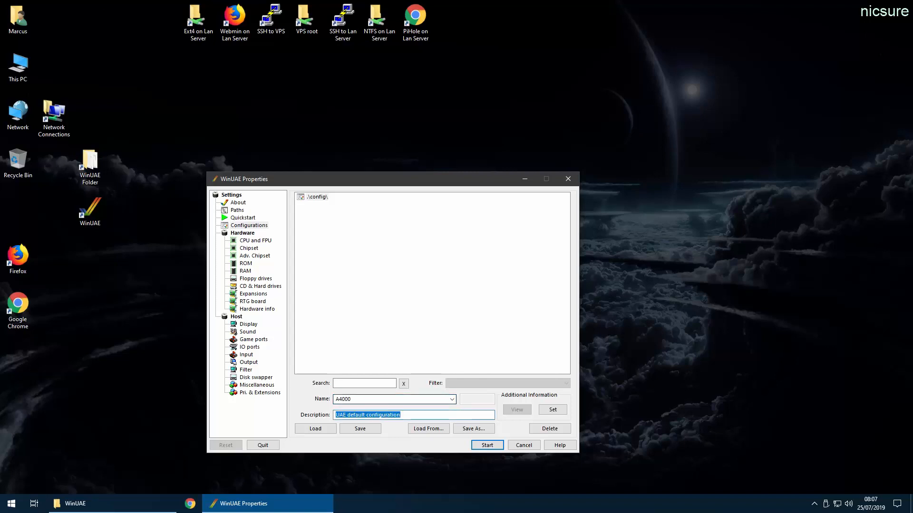
{"action": "type", "text": "Main System"}
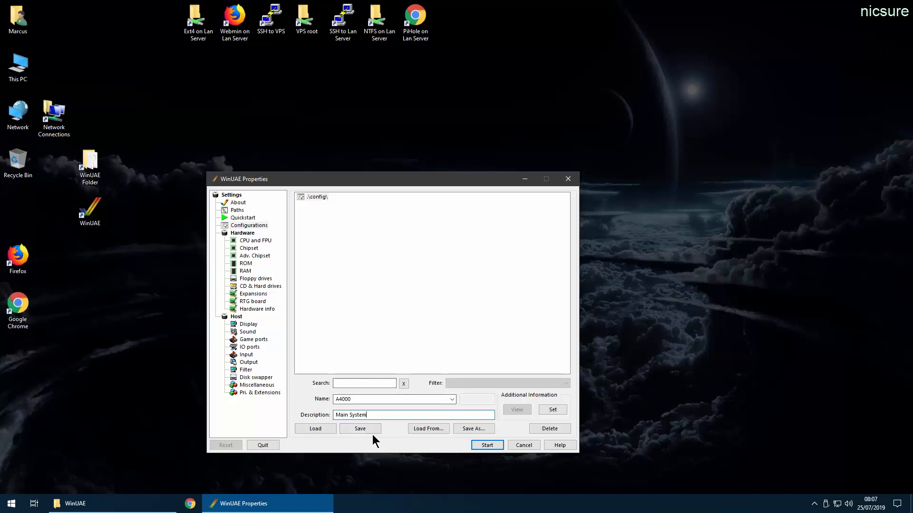
{"action": "left_click", "coordinate": [361, 428]}
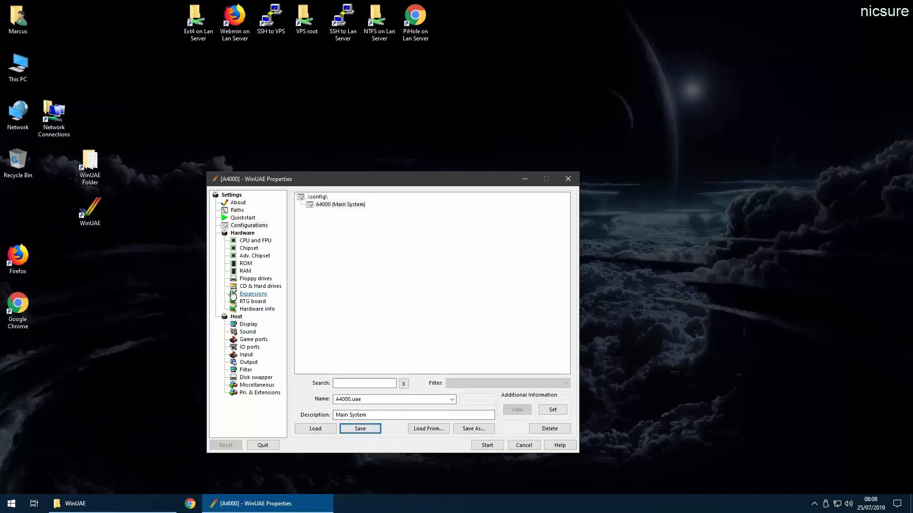
Set the native and RTG display modes to Fullscreen at 1920x1080, with the emulated resolution at SuperHires
{"action": "left_click", "coordinate": [246, 325]}
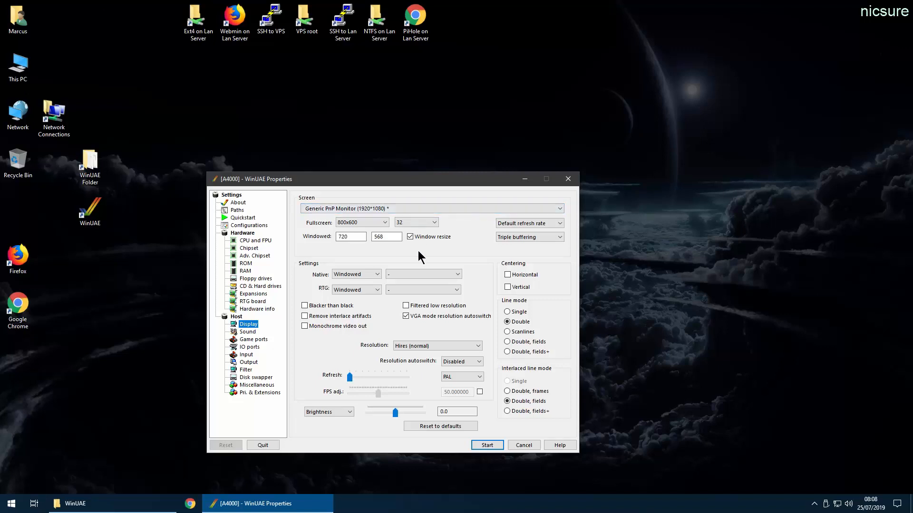
{"action": "left_click", "coordinate": [360, 273]}
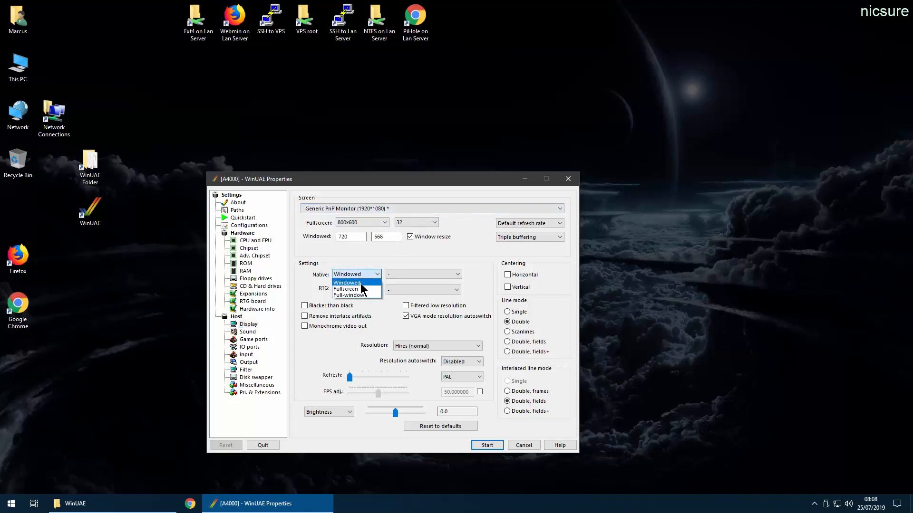
{"action": "left_click", "coordinate": [360, 290]}
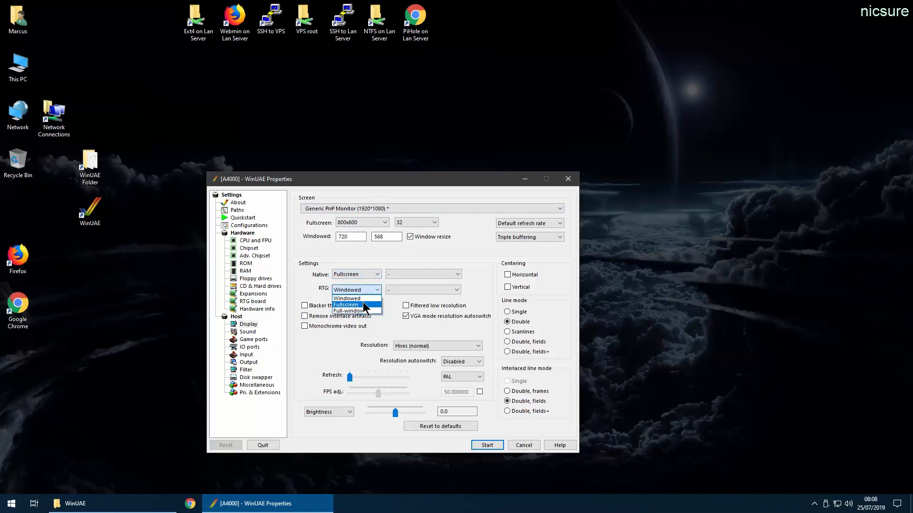
{"action": "left_click", "coordinate": [363, 301]}
{"action": "left_click", "coordinate": [373, 223]}
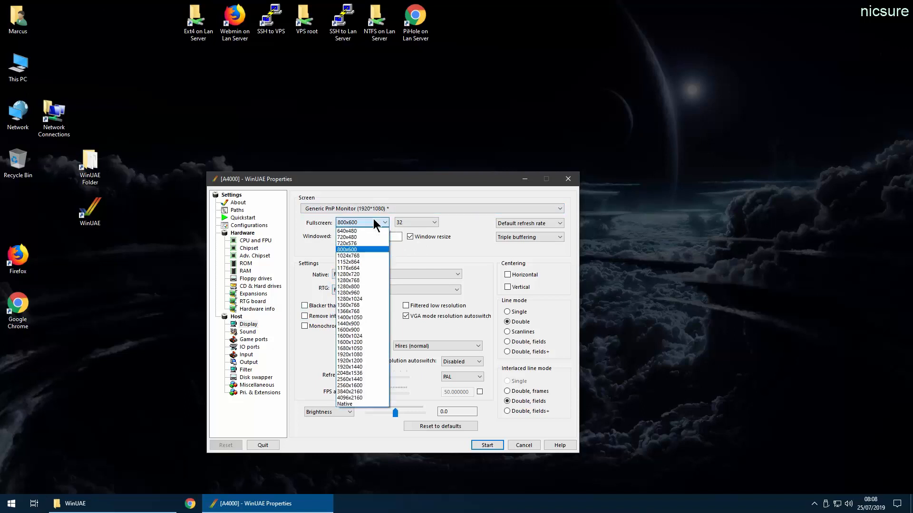
{"action": "left_click", "coordinate": [367, 354]}
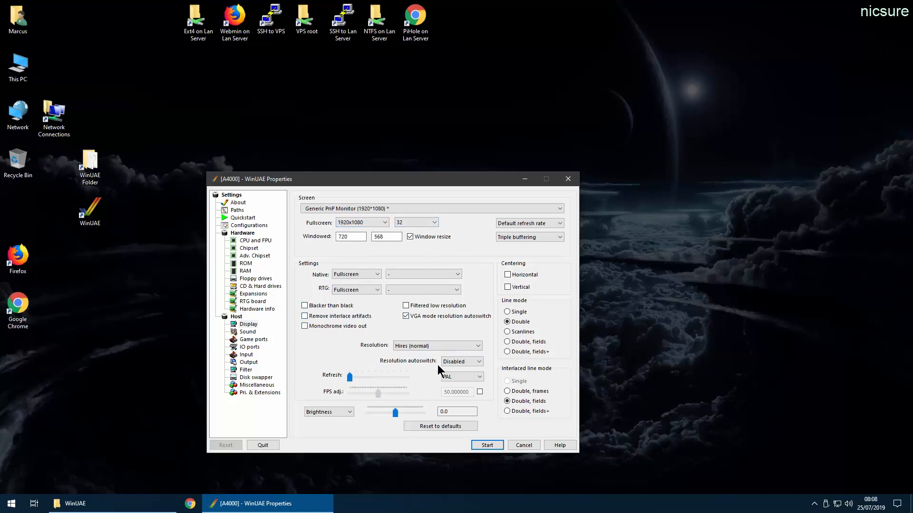
{"action": "left_click", "coordinate": [429, 346]}
{"action": "left_click", "coordinate": [421, 365]}
Set the native display filter to No scaling with a vertical size of 2x
{"action": "left_click", "coordinate": [246, 370]}
{"action": "left_click", "coordinate": [370, 229]}
{"action": "left_click", "coordinate": [370, 229]}
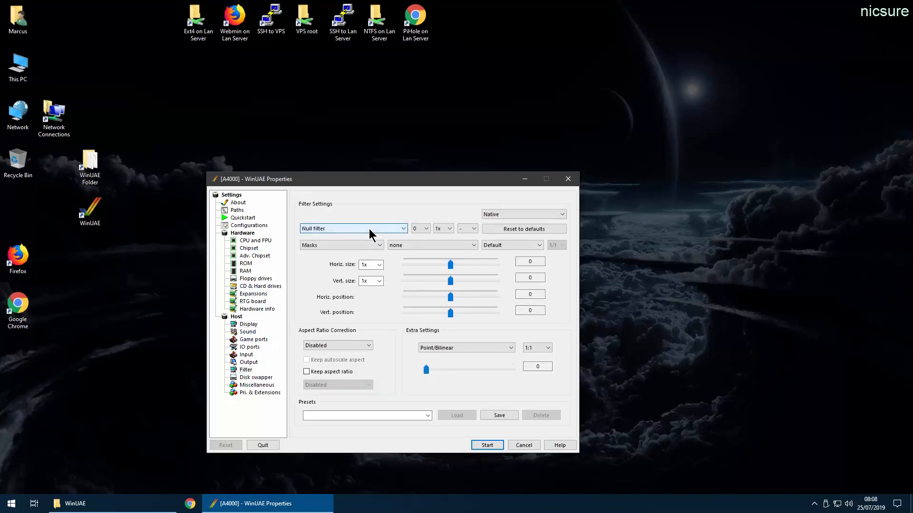
{"action": "left_click", "coordinate": [369, 229]}
{"action": "left_click", "coordinate": [369, 229]}
{"action": "left_click", "coordinate": [514, 244]}
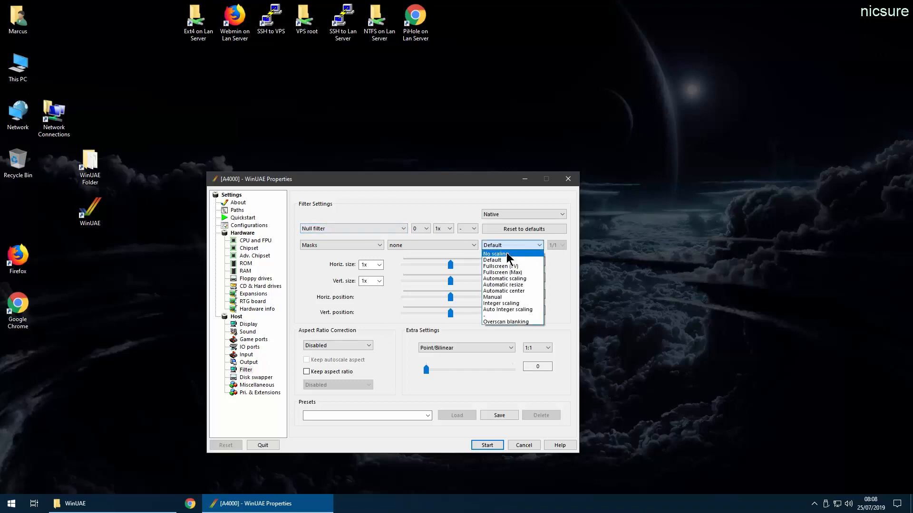
{"action": "left_click", "coordinate": [505, 255]}
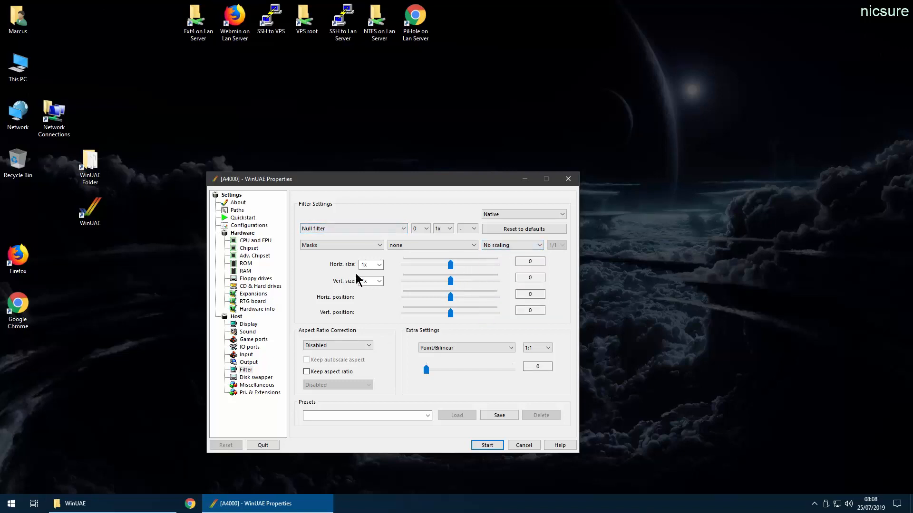
{"action": "left_click", "coordinate": [370, 265]}
{"action": "left_click", "coordinate": [371, 281]}
{"action": "left_click", "coordinate": [379, 281]}
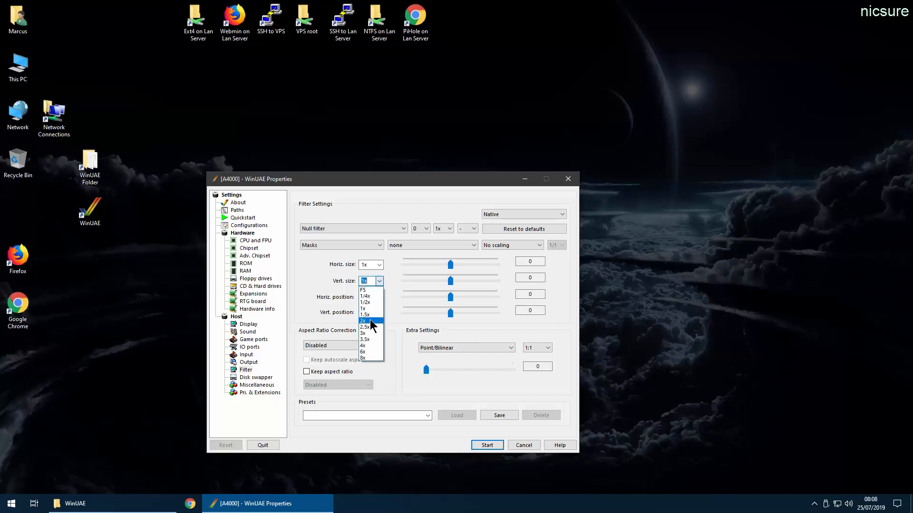
{"action": "left_click", "coordinate": [369, 320]}
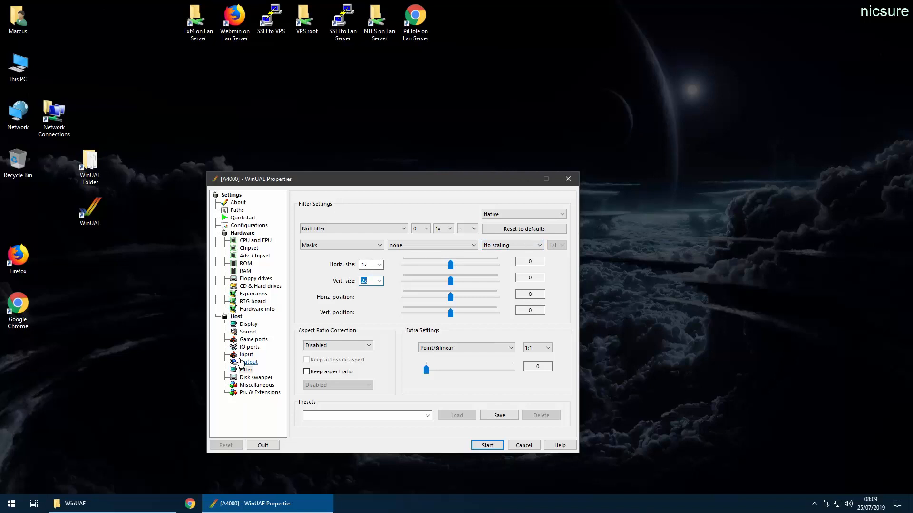
Save the display and filter changes to the existing A4000 configuration
{"action": "left_click", "coordinate": [249, 225]}
{"action": "left_click", "coordinate": [331, 205]}
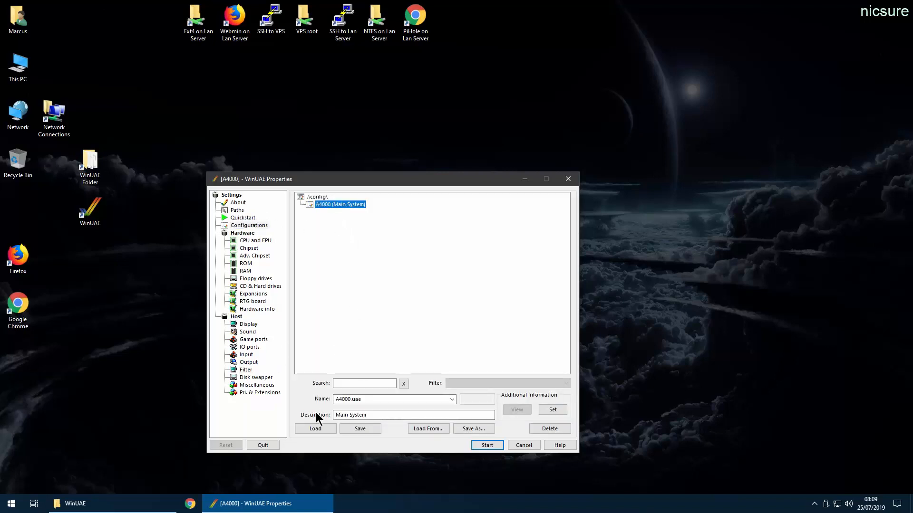
{"action": "left_click", "coordinate": [361, 429]}
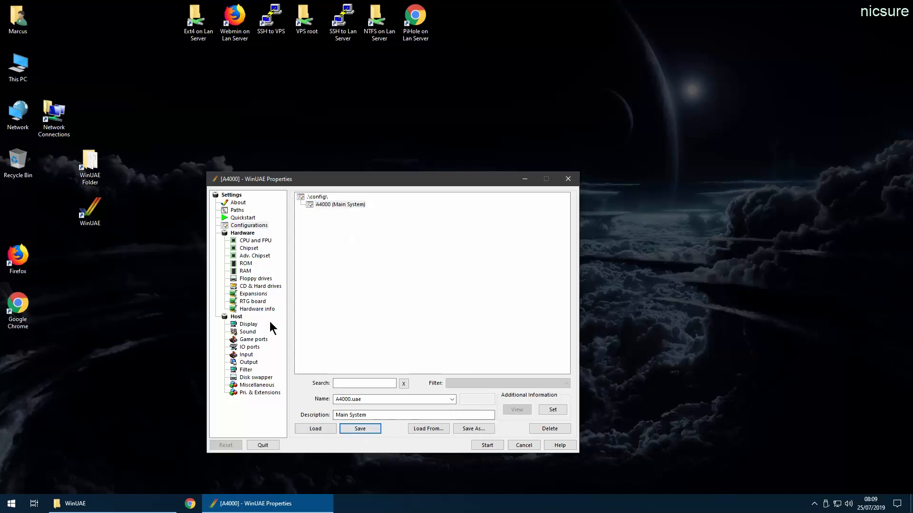
Set the UAE expansion boot ROM board type to New UAE (128k, ROM, Indirect) and save the A4000 configuration
{"action": "left_click", "coordinate": [247, 371]}
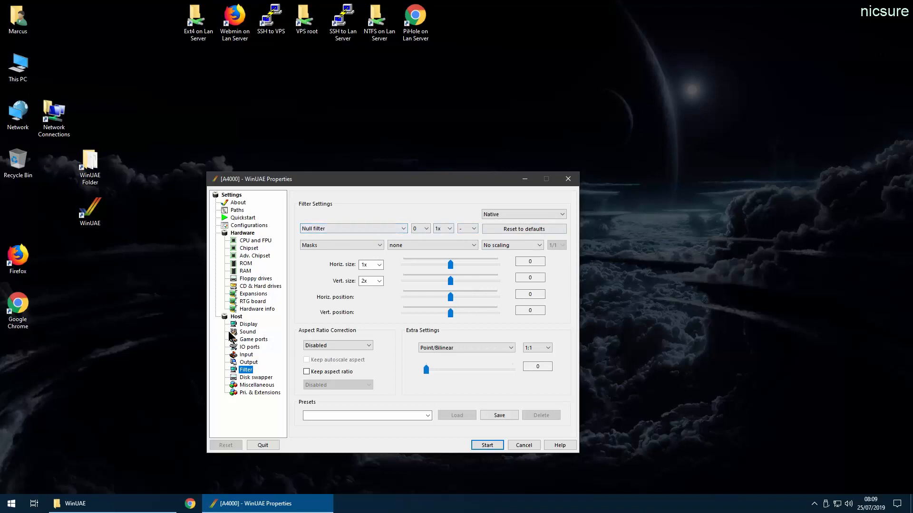
{"action": "left_click", "coordinate": [248, 325]}
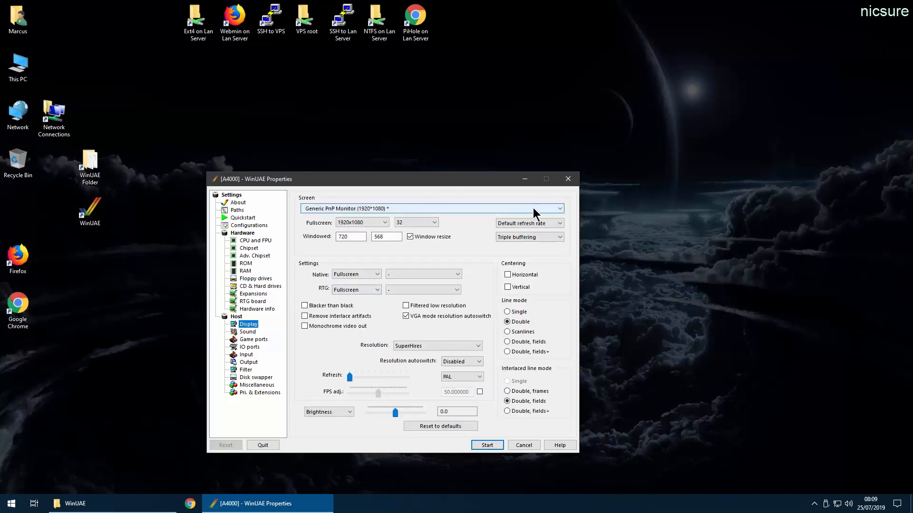
{"action": "left_click", "coordinate": [257, 309]}
{"action": "left_click", "coordinate": [254, 302]}
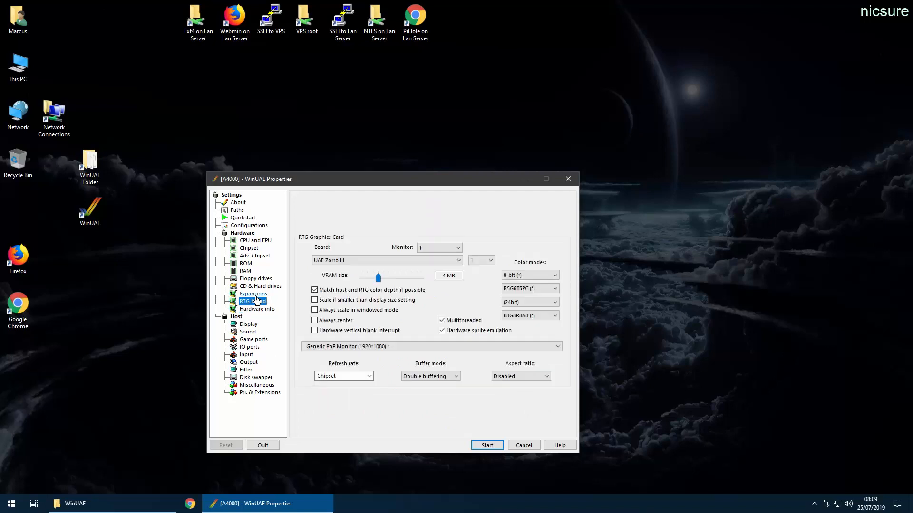
{"action": "left_click", "coordinate": [251, 264]}
{"action": "left_click", "coordinate": [409, 418]}
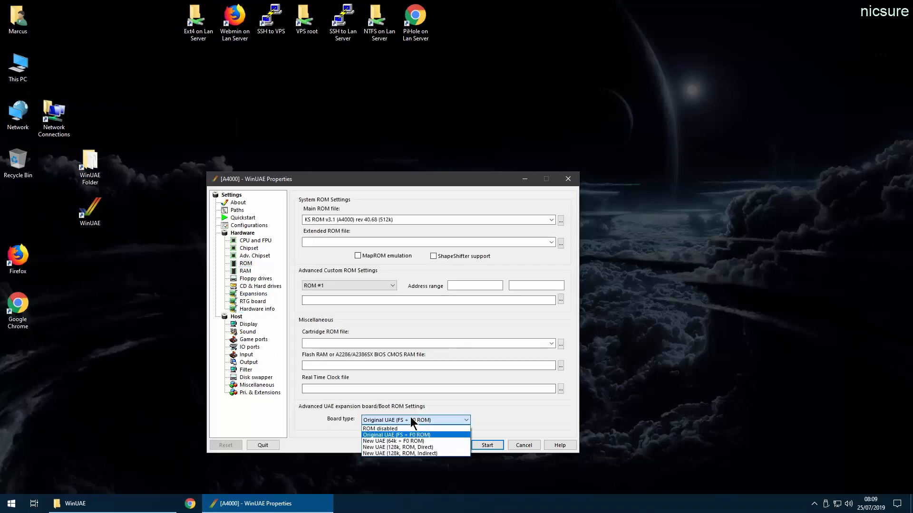
{"action": "left_click", "coordinate": [412, 454]}
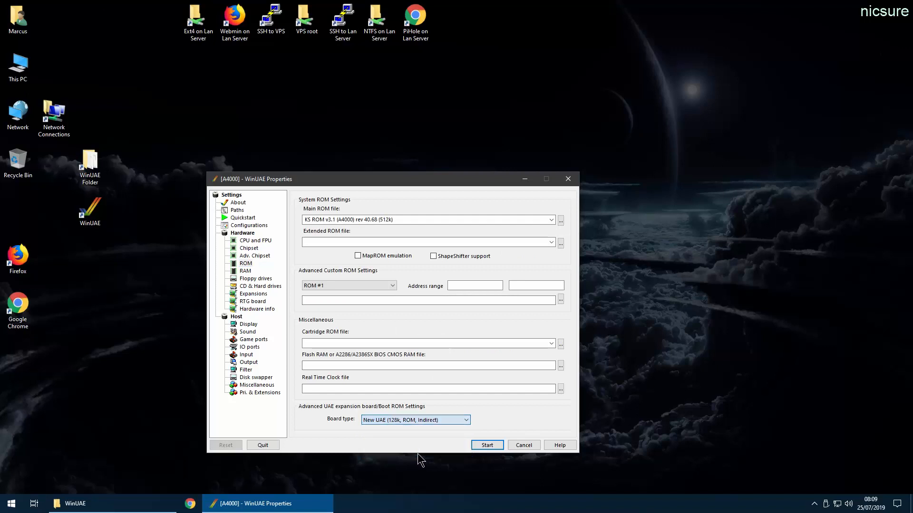
{"action": "left_click", "coordinate": [248, 225]}
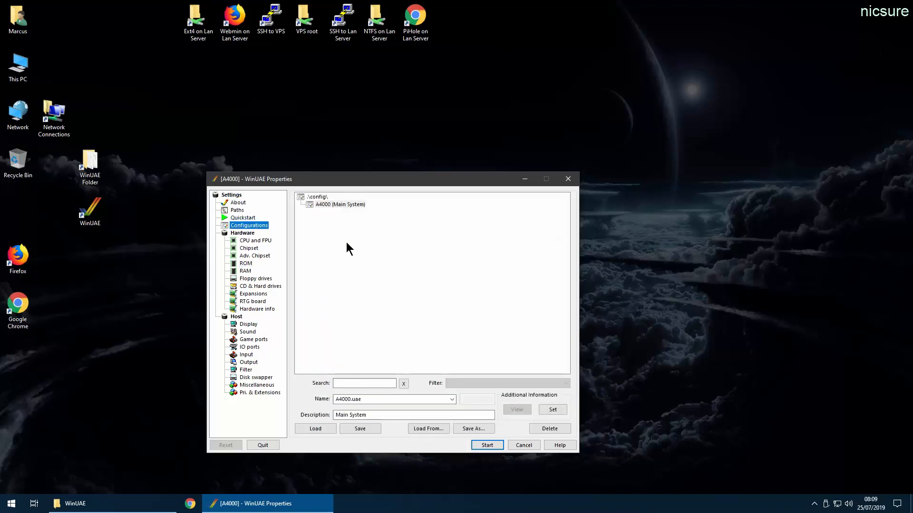
{"action": "left_click", "coordinate": [360, 428]}
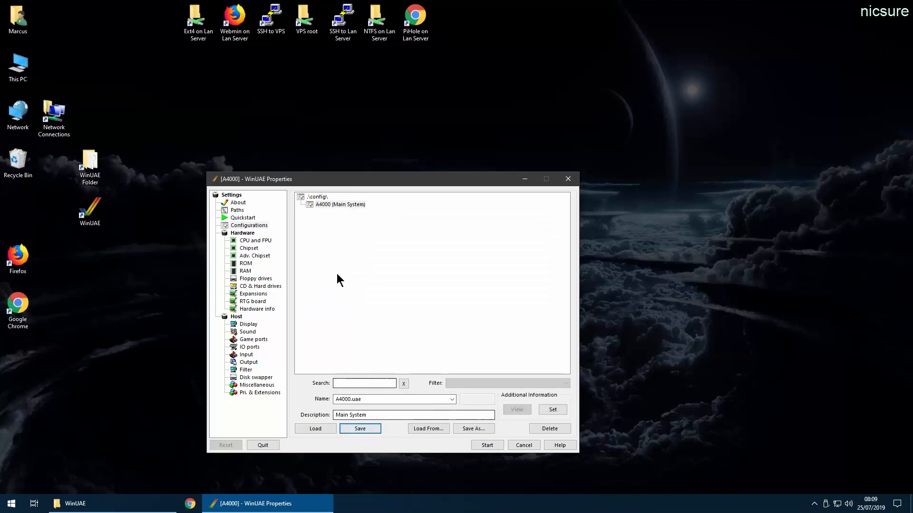
Create a new 2000 MB hard disk image named A4000Main in the WinUAE hdd folder
{"action": "left_click", "coordinate": [255, 240]}
{"action": "left_click", "coordinate": [260, 286]}
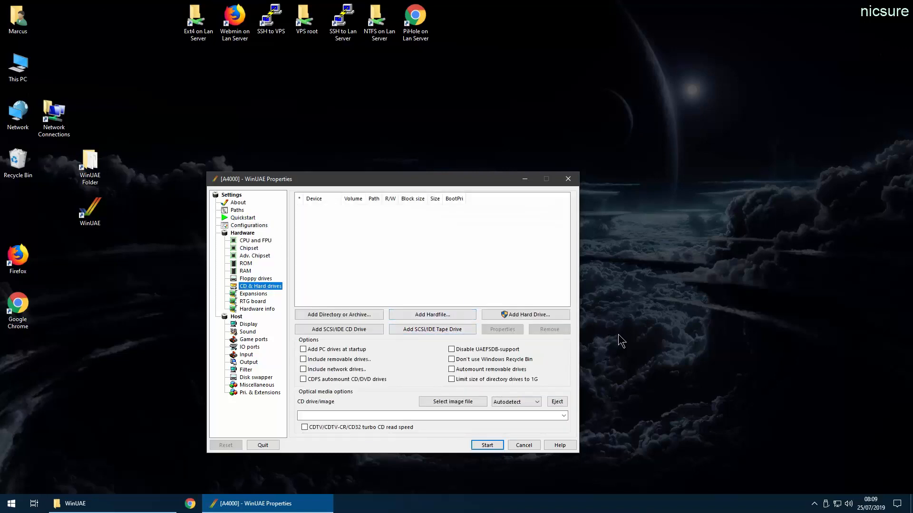
{"action": "left_click", "coordinate": [445, 313]}
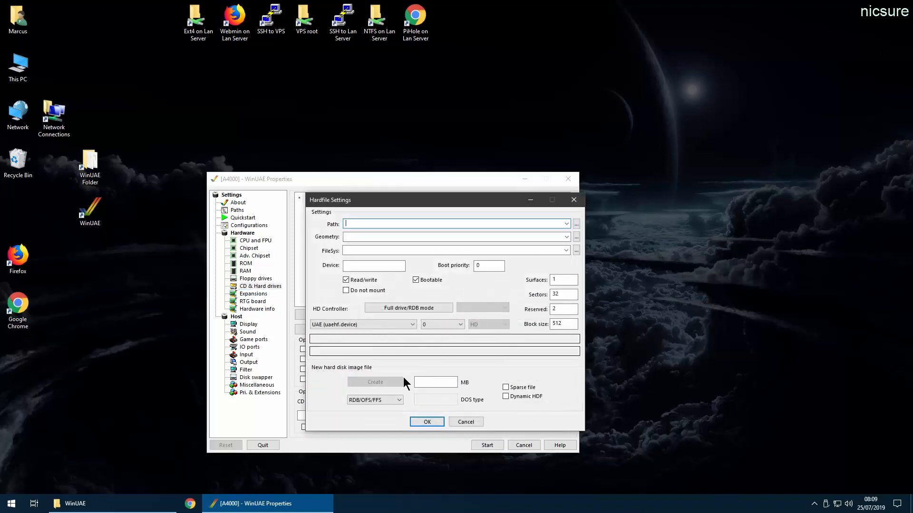
{"action": "left_click", "coordinate": [441, 380]}
{"action": "type", "text": "2000"}
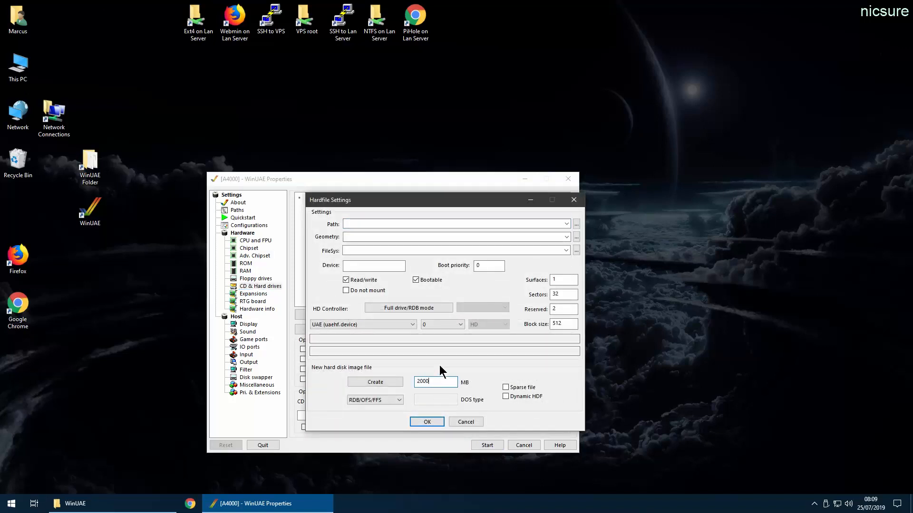
{"action": "left_click", "coordinate": [375, 383]}
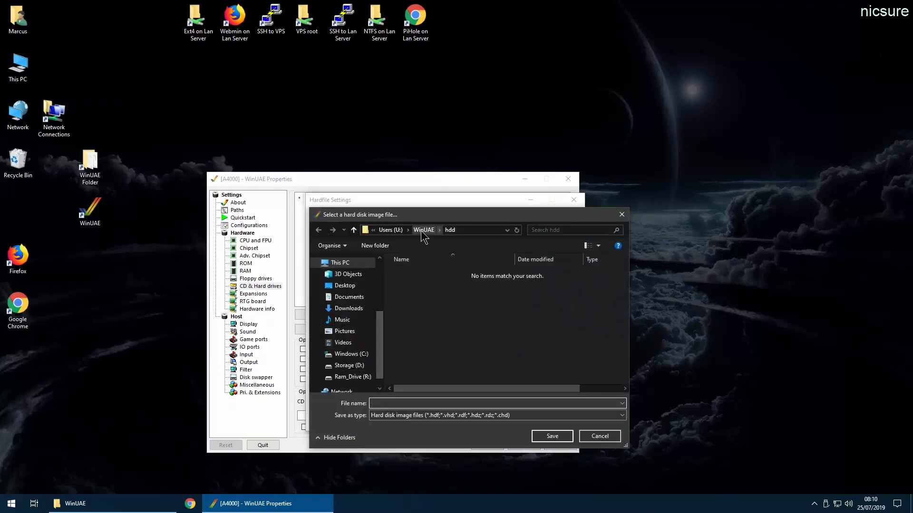
{"action": "left_click", "coordinate": [422, 231]}
{"action": "double_click", "coordinate": [413, 303]}
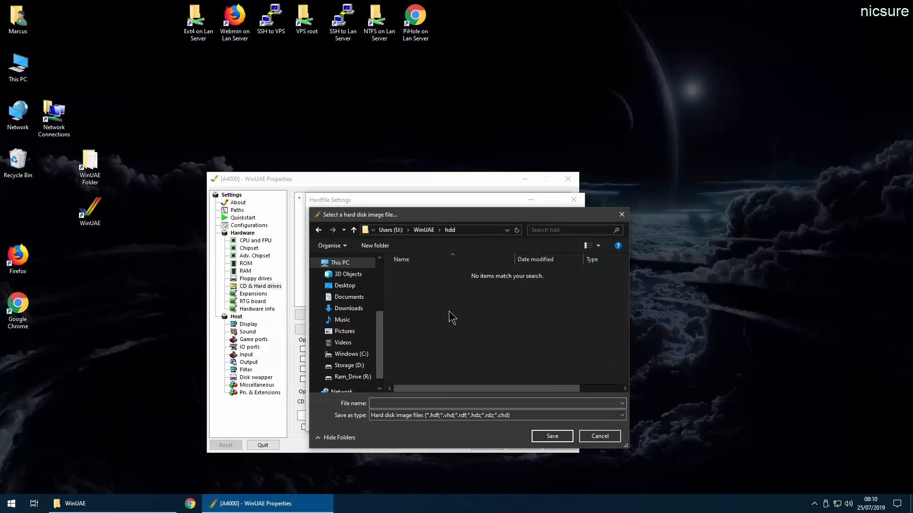
{"action": "left_click", "coordinate": [400, 403]}
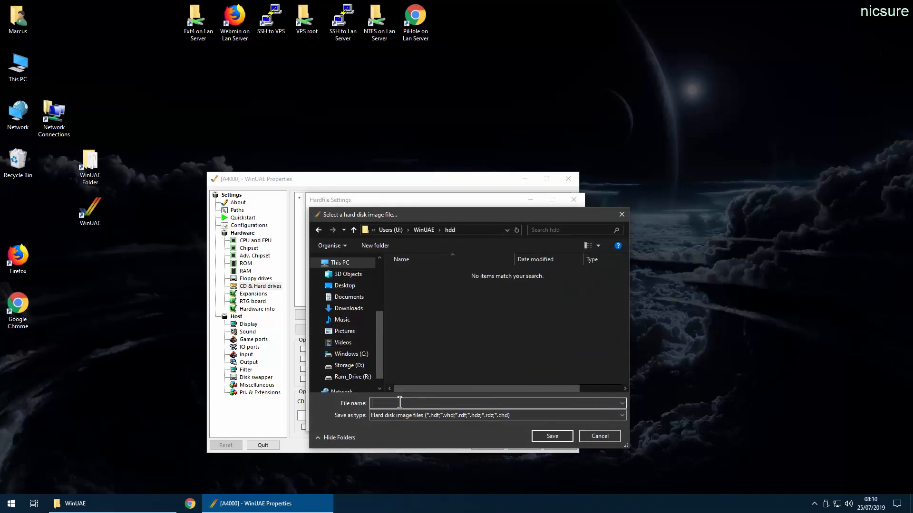
{"action": "type", "text": "A4000Main"}
{"action": "left_click", "coordinate": [563, 436]}
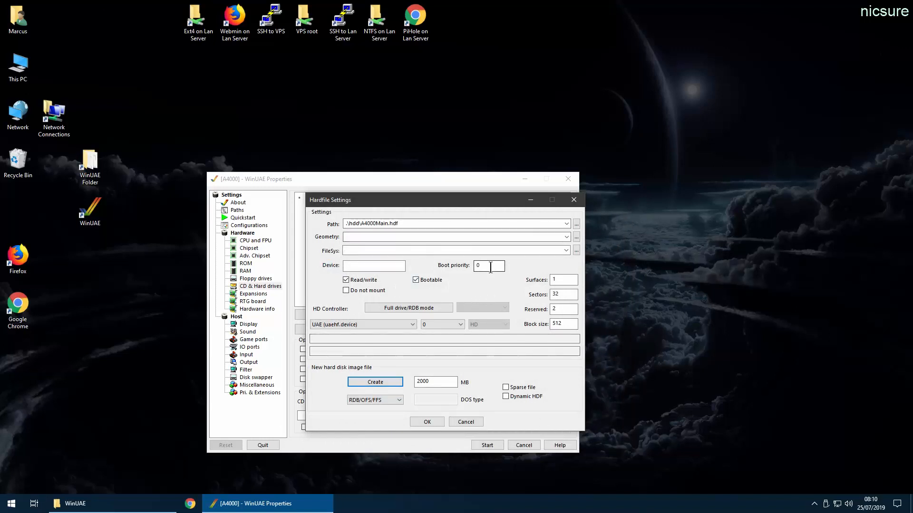
Enable Full drive/RDB mode for the A4000Main hardfile and attach it to the Commodore A600/A1200/A4000 IDE controller
{"action": "left_click", "coordinate": [426, 306]}
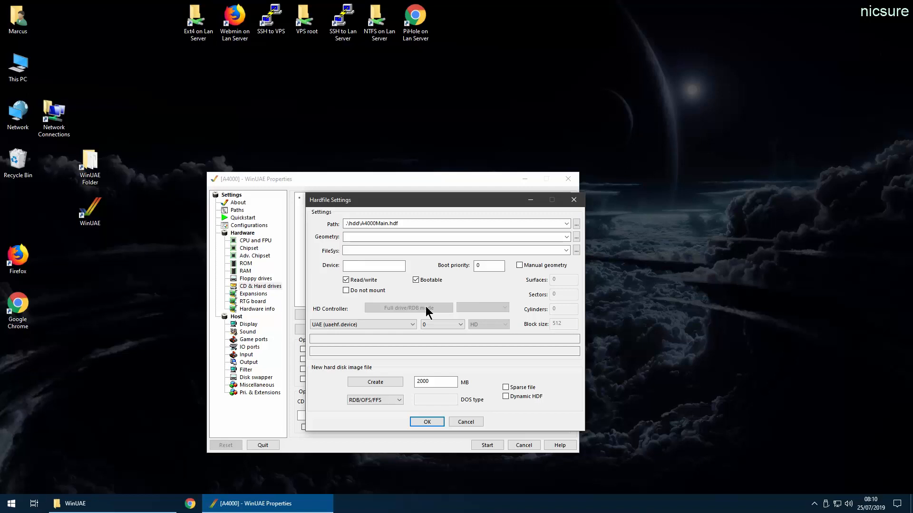
{"action": "left_click", "coordinate": [351, 325]}
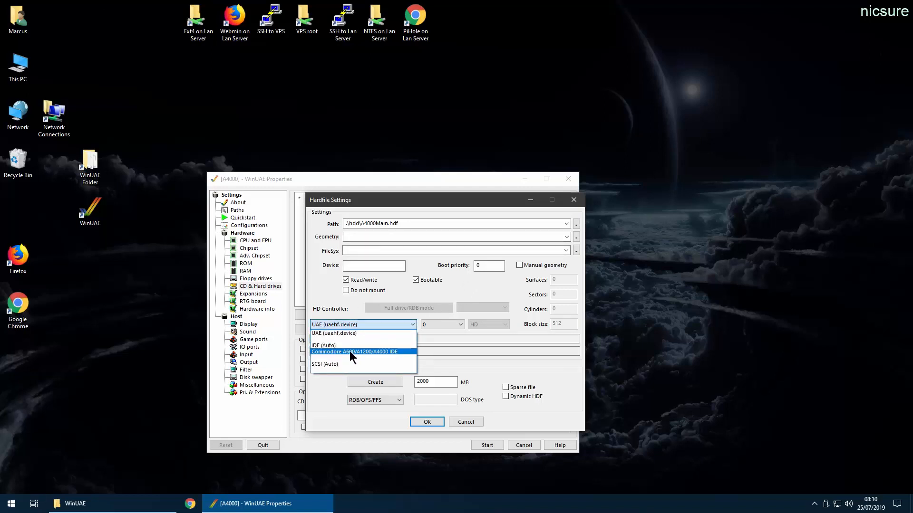
{"action": "left_click", "coordinate": [381, 352]}
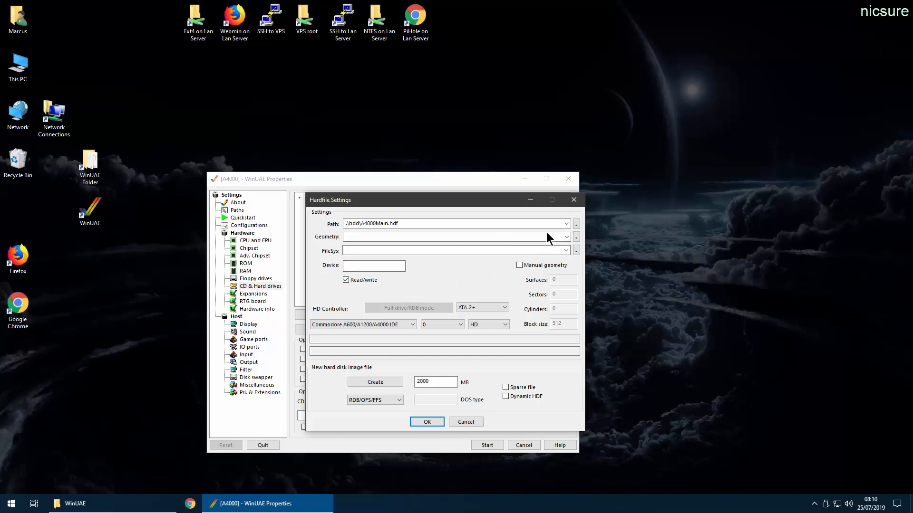
{"action": "left_click", "coordinate": [420, 421]}
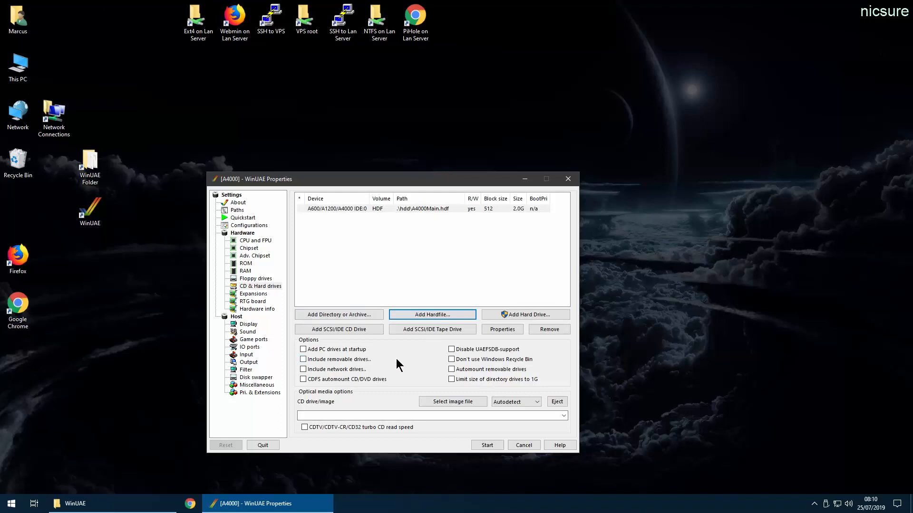
Add an emulated CD drive on the Commodore A600/A1200/A4000 IDE controller as unit 1
{"action": "left_click", "coordinate": [356, 330]}
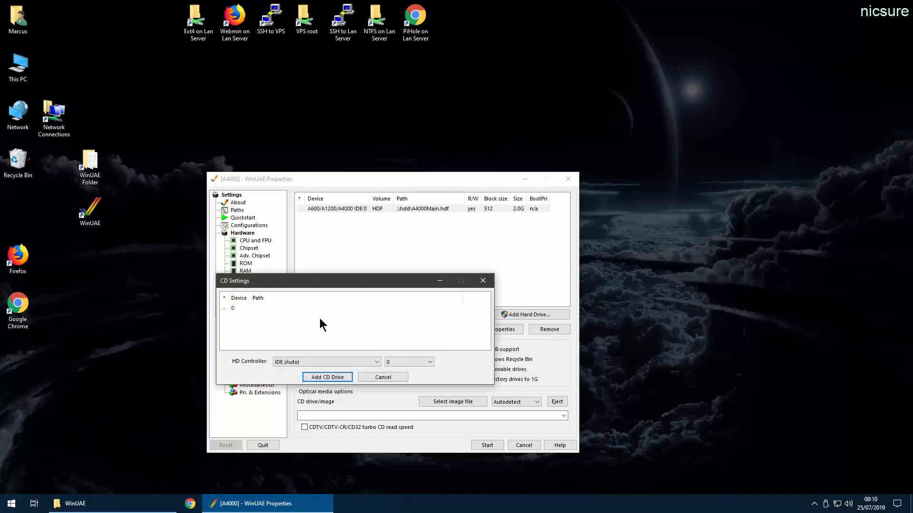
{"action": "left_click", "coordinate": [324, 362]}
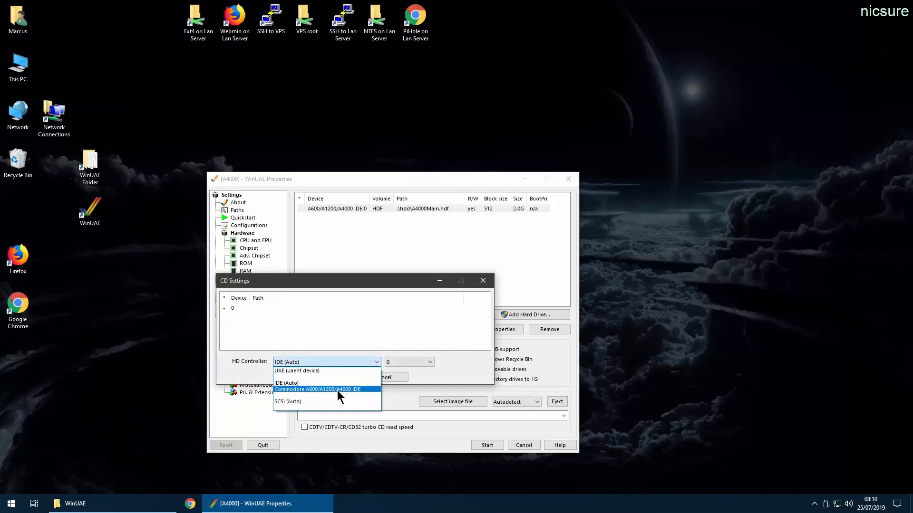
{"action": "left_click", "coordinate": [314, 383]}
{"action": "left_click", "coordinate": [312, 363]}
{"action": "left_click", "coordinate": [321, 387]}
{"action": "left_click", "coordinate": [419, 364]}
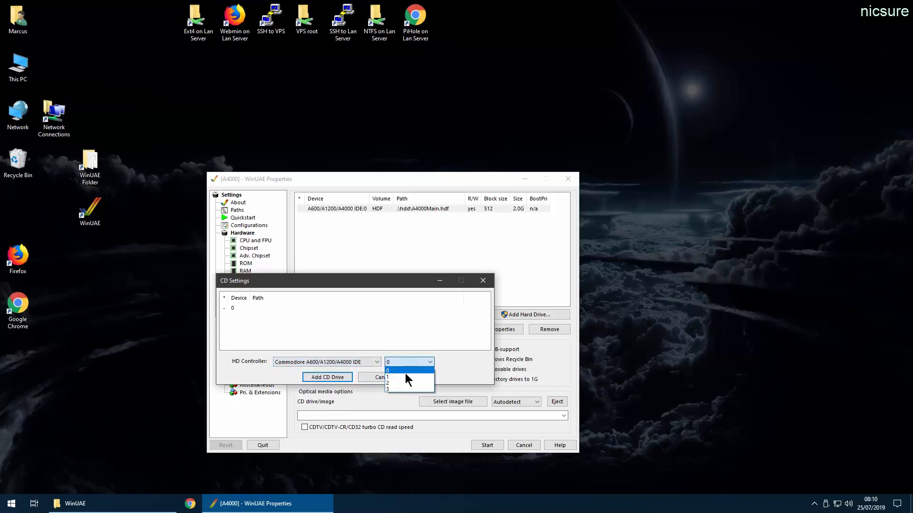
{"action": "left_click", "coordinate": [403, 376]}
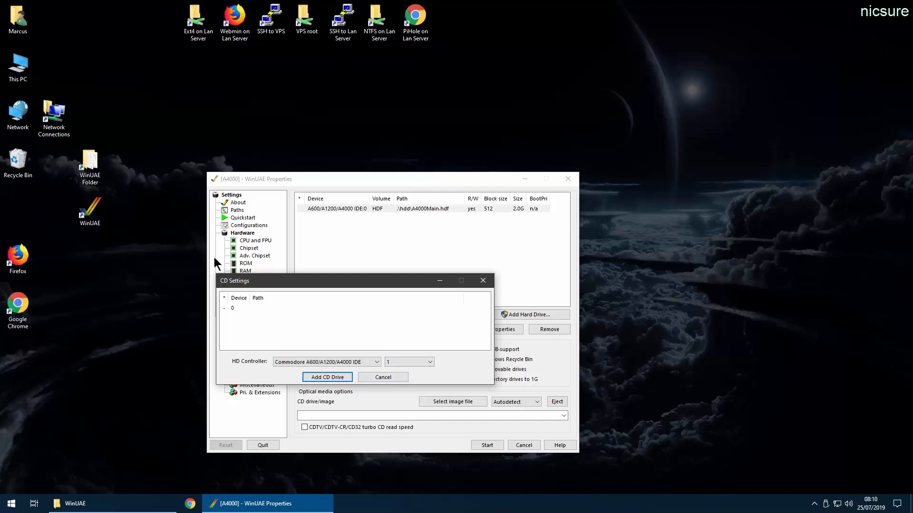
{"action": "left_click", "coordinate": [328, 378]}
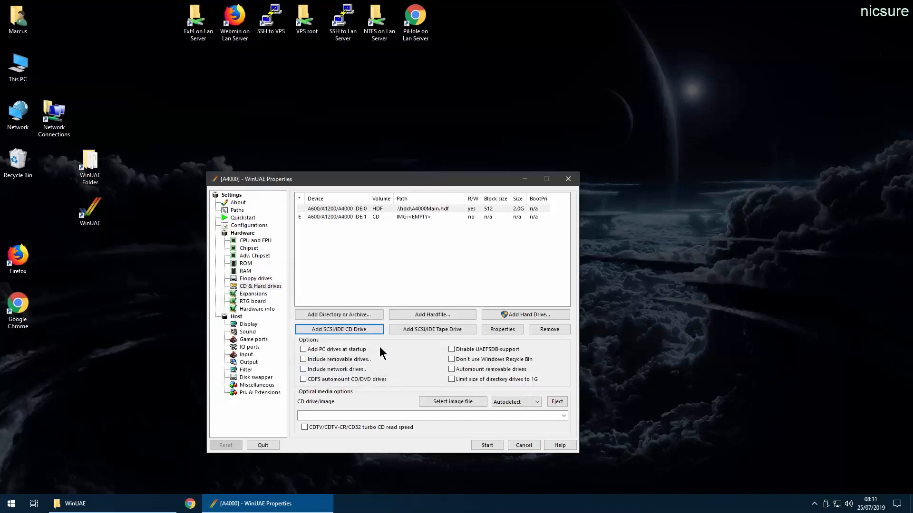
Set the optical media type to Image mode and save the changes to the A4000 configuration
{"action": "left_click", "coordinate": [499, 403]}
{"action": "left_click", "coordinate": [518, 418]}
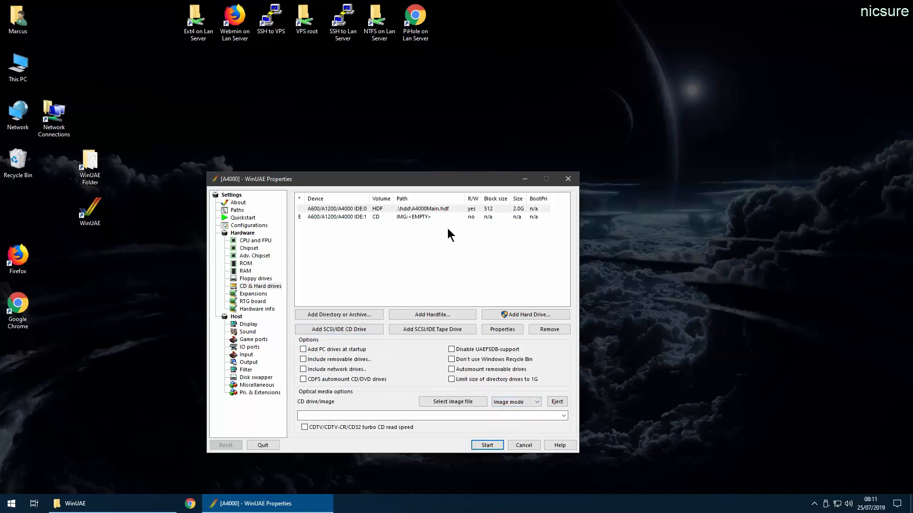
{"action": "left_click", "coordinate": [248, 226]}
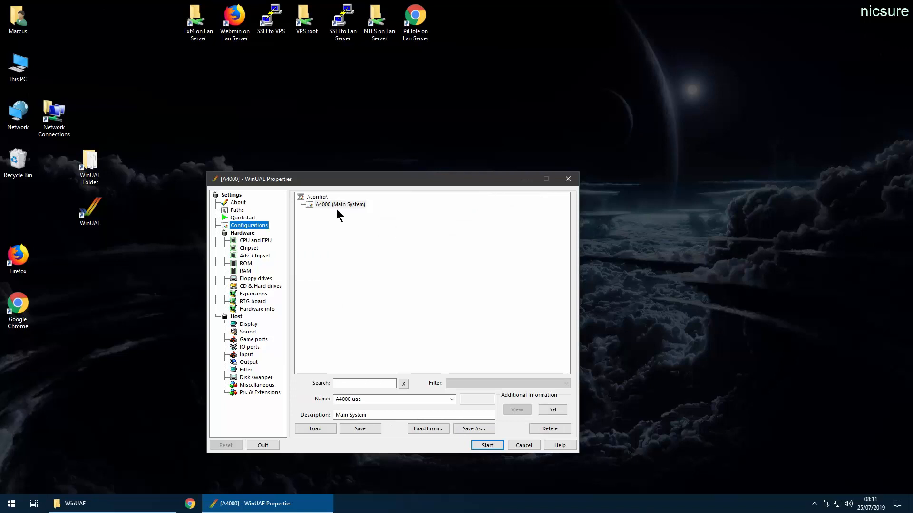
{"action": "left_click", "coordinate": [336, 210]}
{"action": "left_click", "coordinate": [353, 429]}
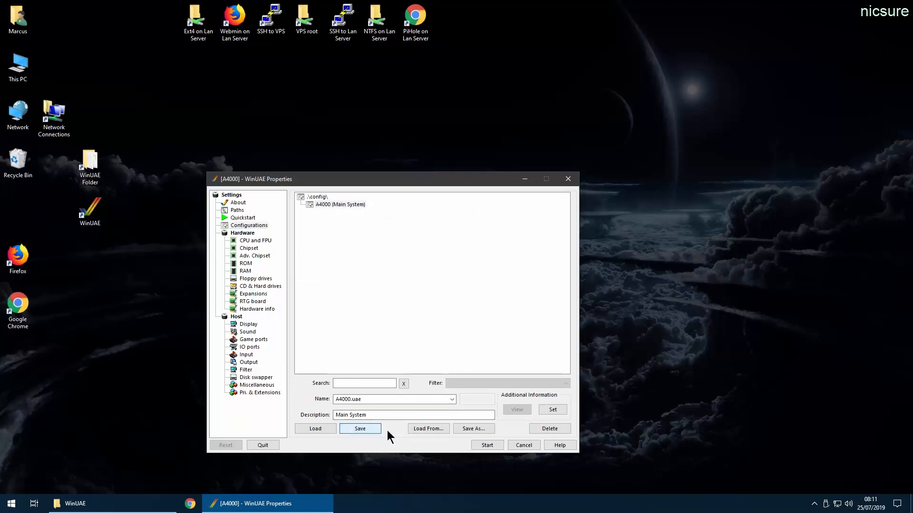
Review the ROM, RAM, hard drive, expansion, RTG board and floppy drive settings, and leave the properties window
{"action": "left_click", "coordinate": [247, 226]}
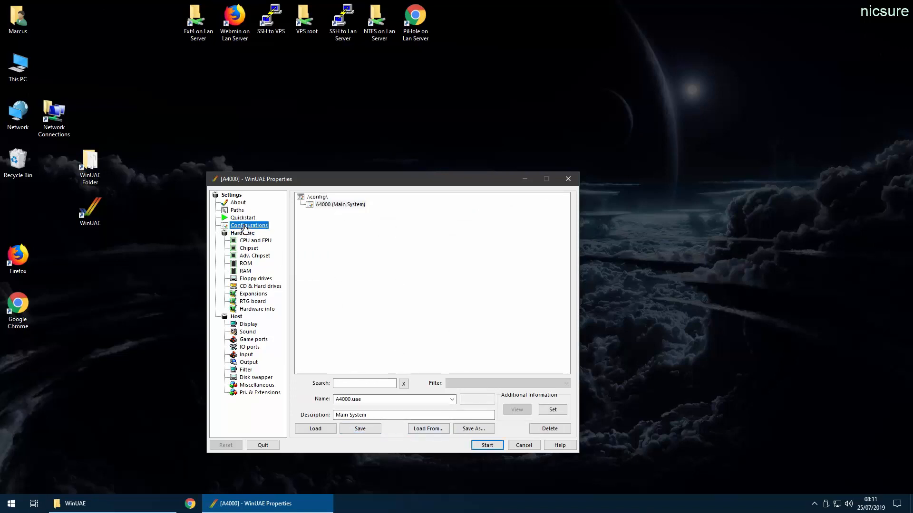
{"action": "left_click", "coordinate": [245, 264]}
{"action": "left_click", "coordinate": [245, 272]}
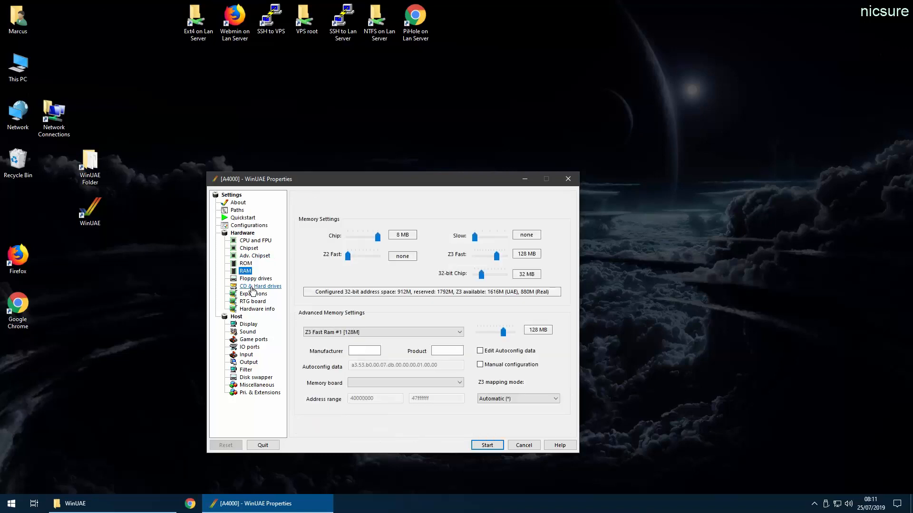
{"action": "left_click", "coordinate": [252, 286]}
{"action": "left_click", "coordinate": [252, 301]}
{"action": "left_click", "coordinate": [253, 294]}
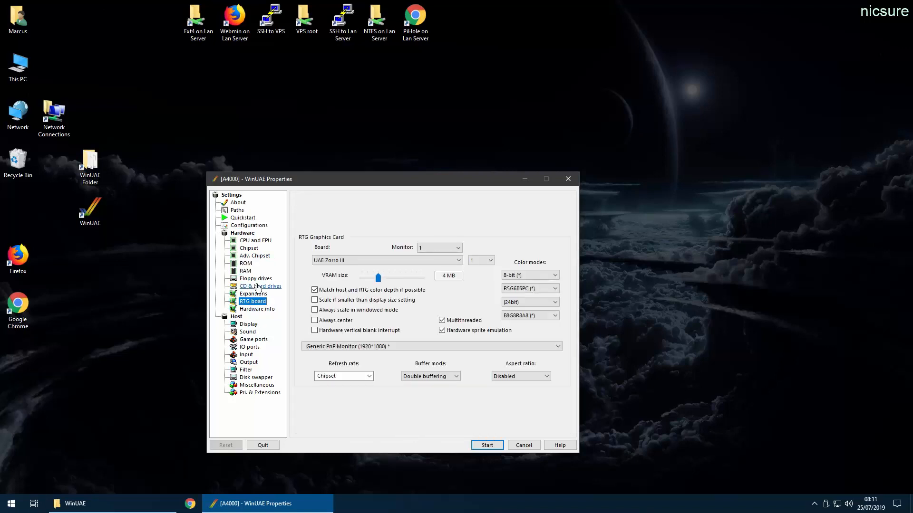
{"action": "left_click", "coordinate": [255, 278]}
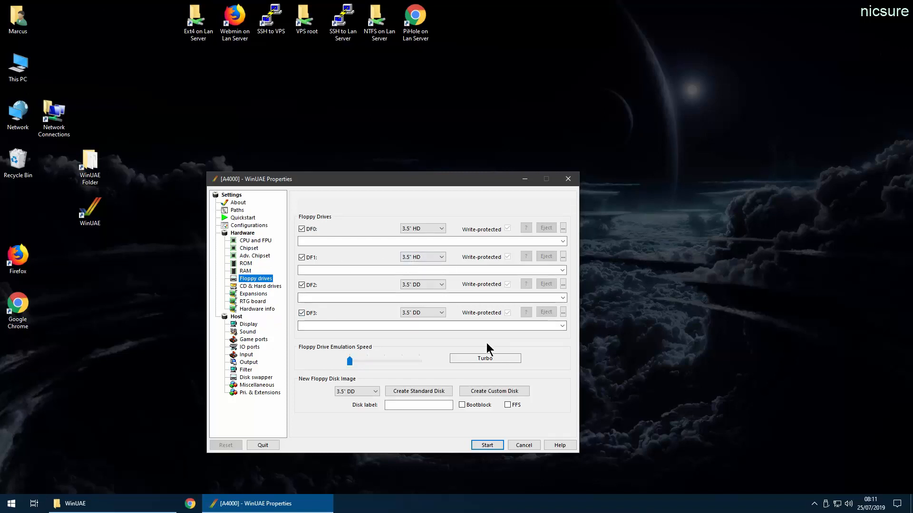
{"action": "left_click", "coordinate": [486, 445]}
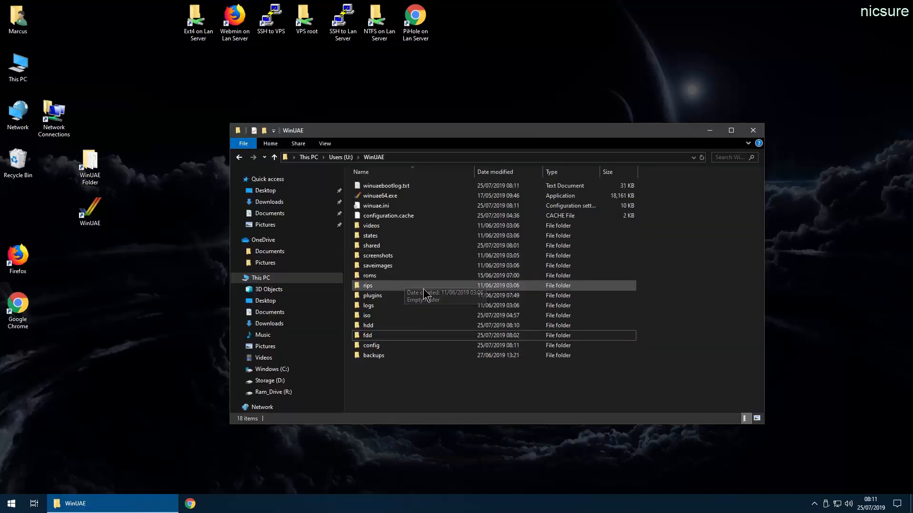
Switch to File Explorer and open AmigaOS39.iso from the WinUAE iso folder in WinRAR, keeping both windows visible
{"action": "double_click", "coordinate": [378, 315]}
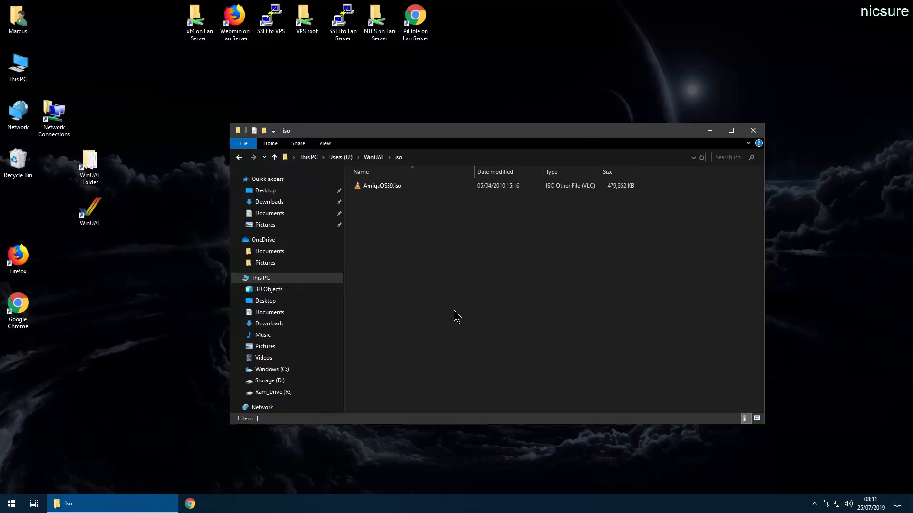
{"action": "right_click", "coordinate": [383, 186]}
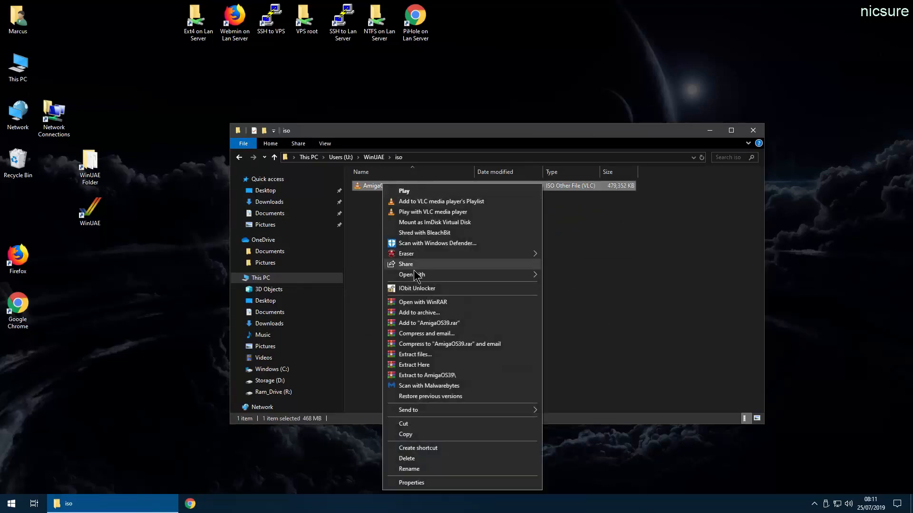
{"action": "left_click", "coordinate": [421, 302]}
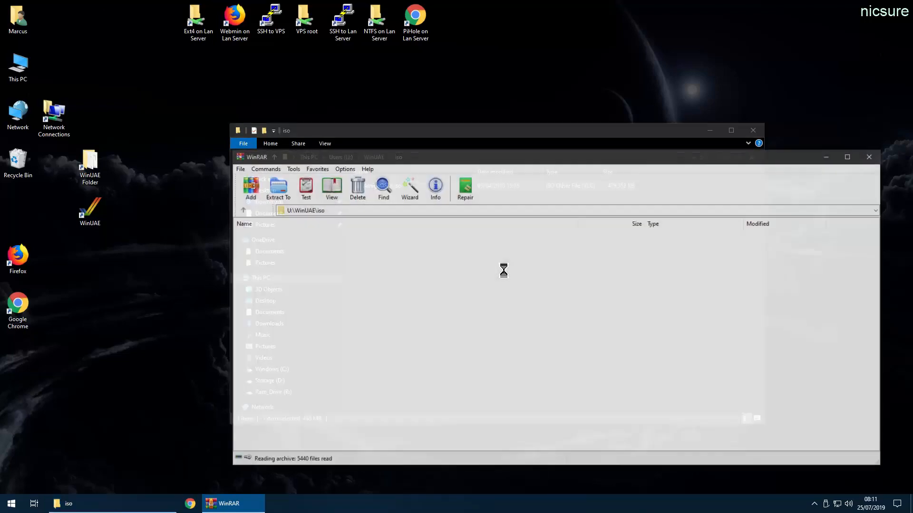
{"action": "left_click", "coordinate": [363, 126]}
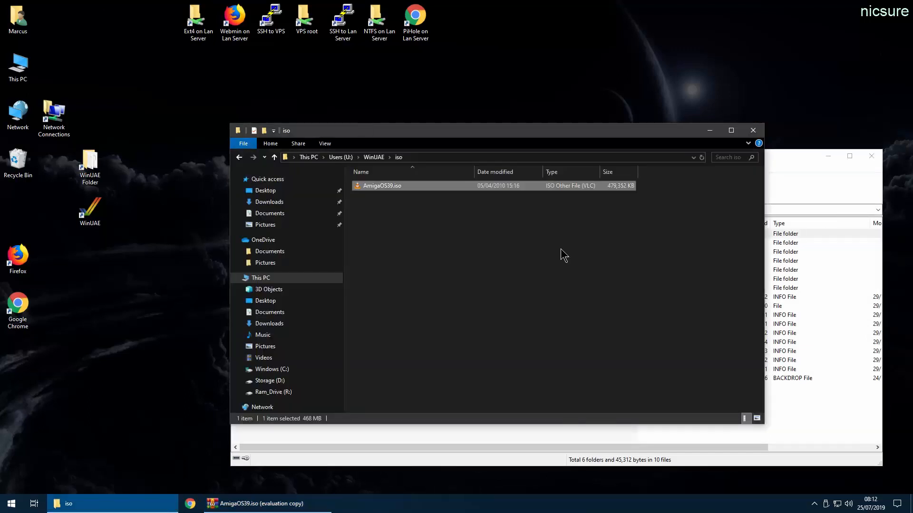
{"action": "left_click_drag", "start_coordinate": [504, 130], "coordinate": [376, 64]}
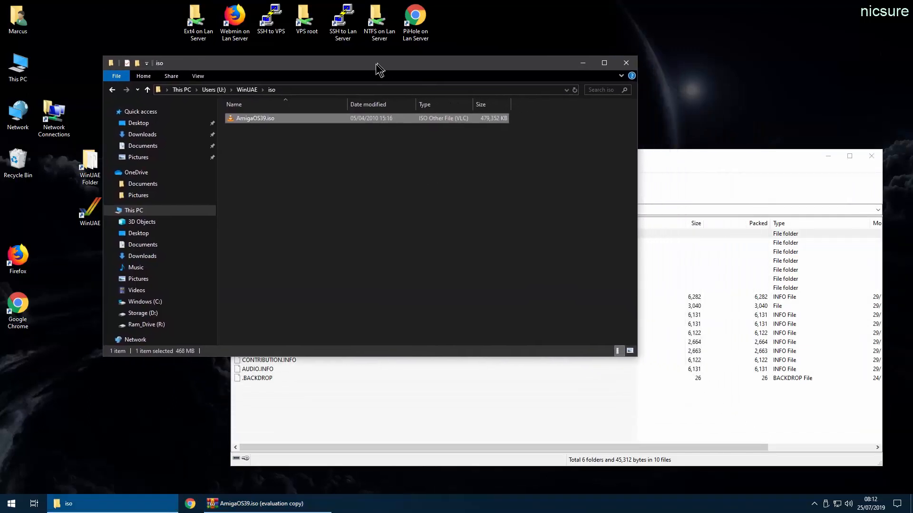
{"action": "left_click", "coordinate": [707, 154]}
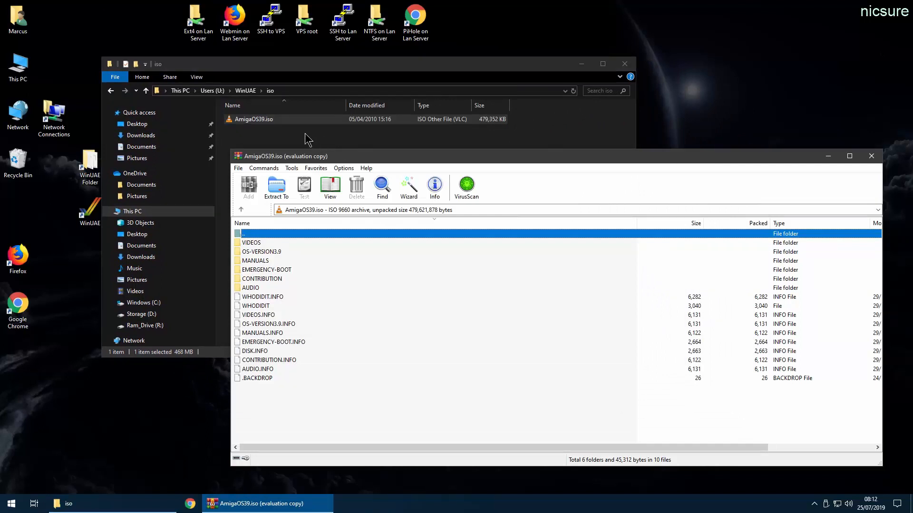
Open the WinUAE shared folder and narrow the archive window so that the folder's file area stays accessible
{"action": "left_click", "coordinate": [242, 92]}
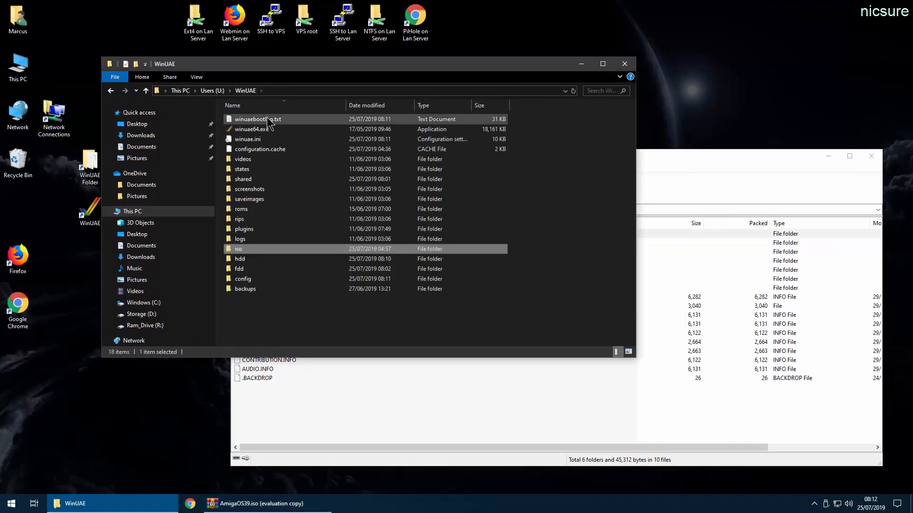
{"action": "double_click", "coordinate": [244, 179]}
{"action": "left_click", "coordinate": [425, 409]}
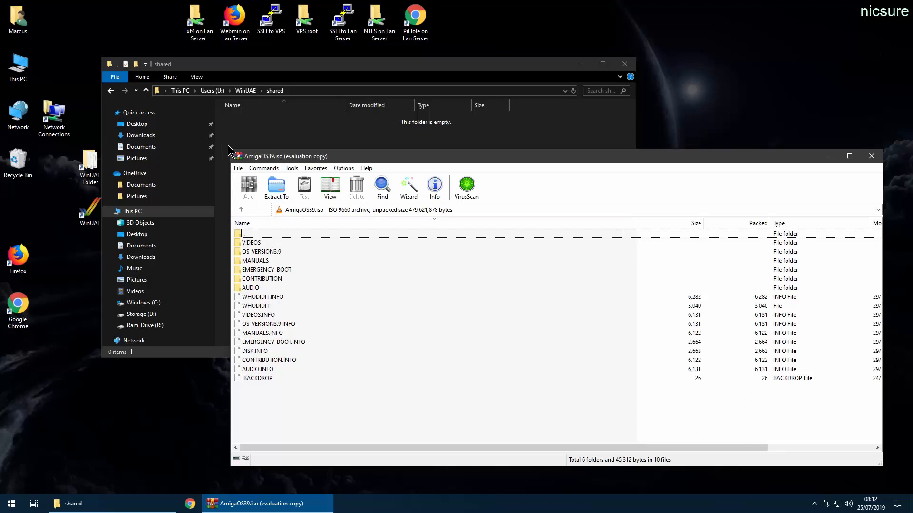
{"action": "left_click_drag", "start_coordinate": [228, 149], "coordinate": [389, 146]}
Extract the WORKBENCH3.5 folder from the archive's OS-VERSION3.9 folder into the WinUAE shared folder
{"action": "double_click", "coordinate": [423, 249]}
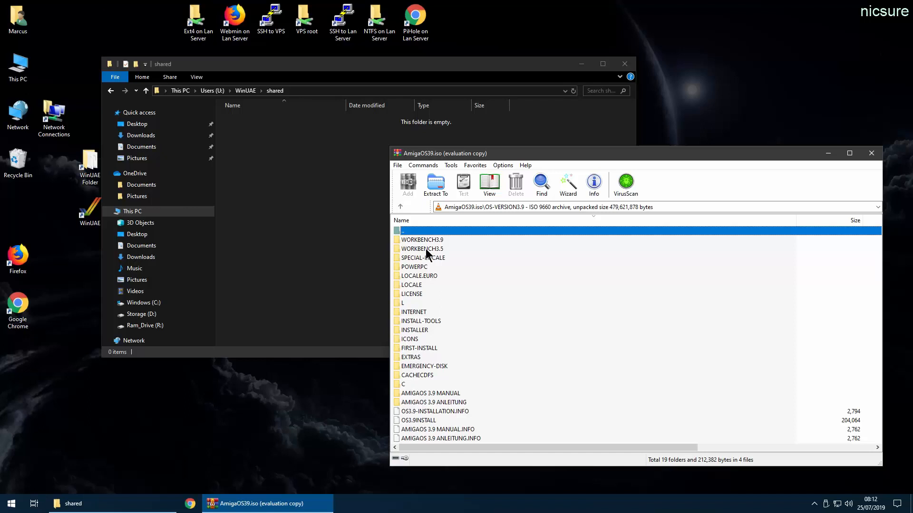
{"action": "left_click_drag", "start_coordinate": [426, 250], "coordinate": [281, 207]}
{"action": "left_click_drag", "start_coordinate": [237, 151], "coordinate": [237, 151]}
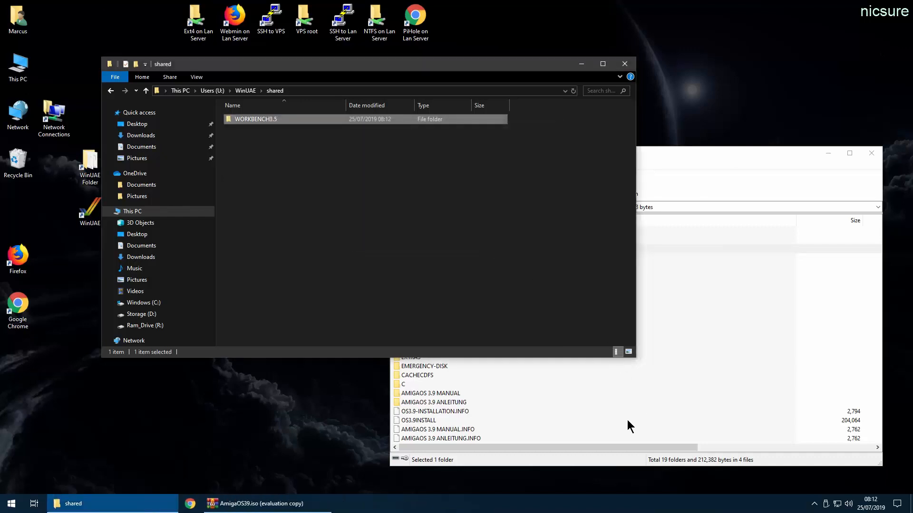
{"action": "left_click", "coordinate": [627, 421]}
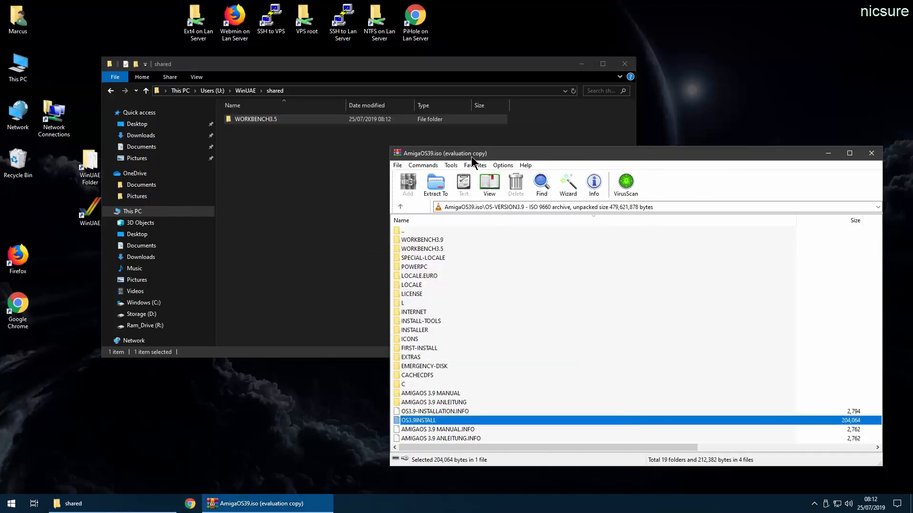
Close the AmigaOS39.iso archive, launch WinUAE and load the saved A4000 (Main System) configuration
{"action": "key", "text": "alt+F4"}
{"action": "double_click", "coordinate": [88, 211]}
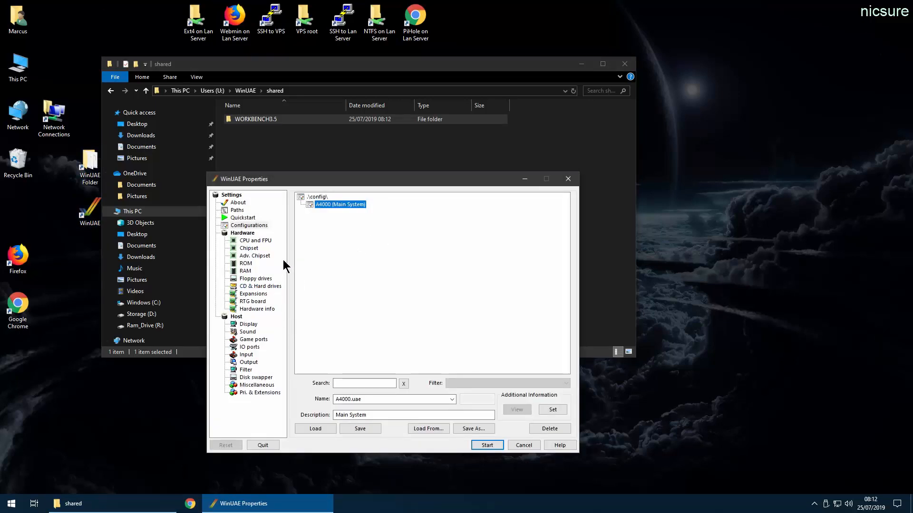
{"action": "left_click", "coordinate": [260, 286]}
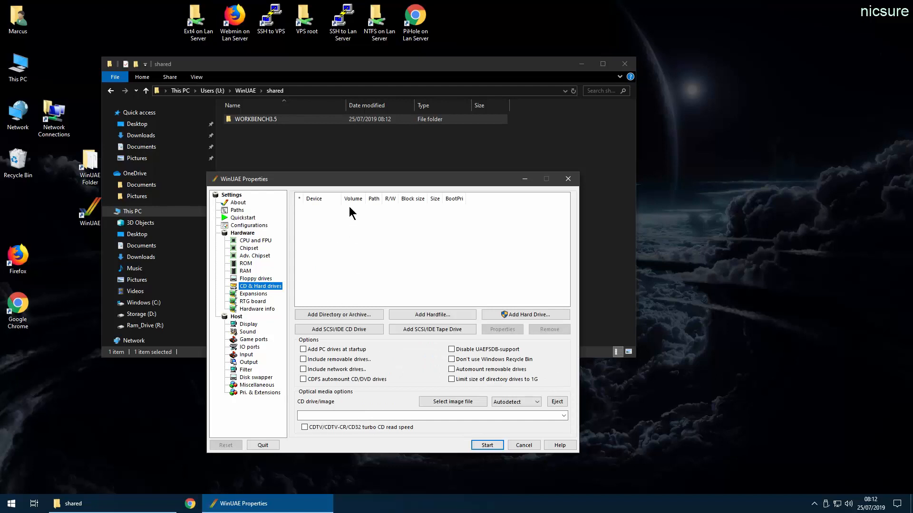
{"action": "left_click", "coordinate": [249, 226]}
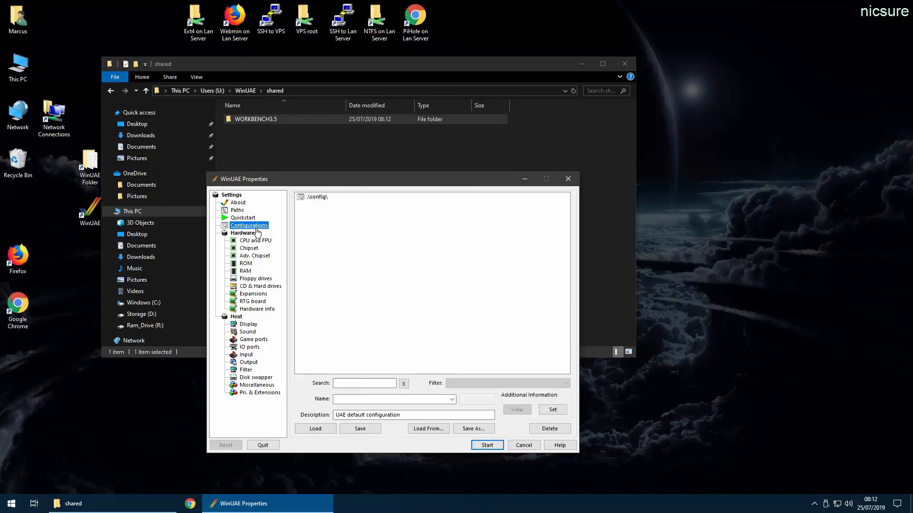
{"action": "left_click", "coordinate": [340, 204]}
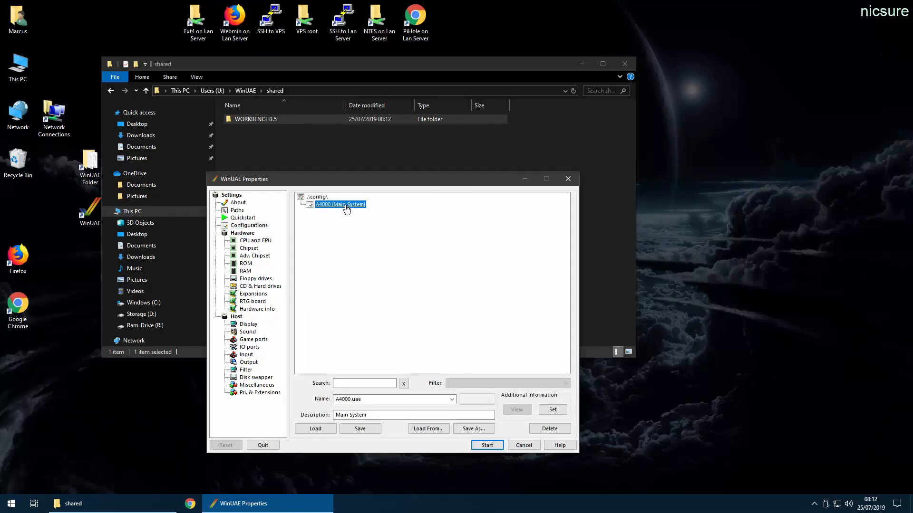
{"action": "left_click", "coordinate": [323, 430]}
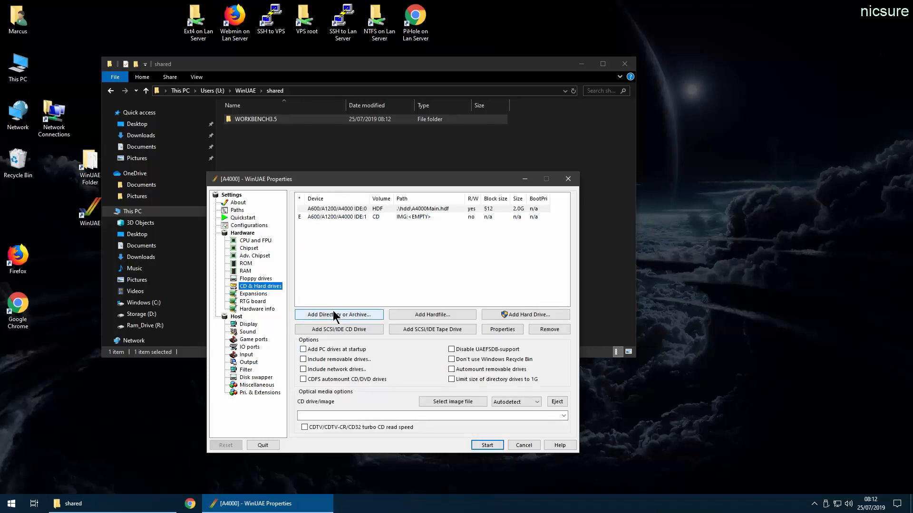
Add the shared WORKBENCH3.5 directory as bootable device SHA, labelled EmBoot with boot priority 3, and start the emulation
{"action": "left_click", "coordinate": [333, 314]}
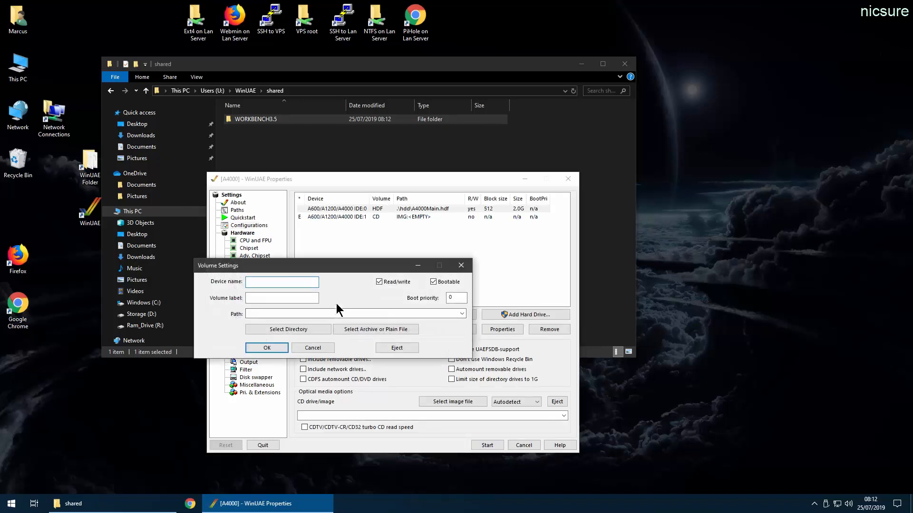
{"action": "type", "text": "SHA"}
{"action": "left_click", "coordinate": [288, 329]}
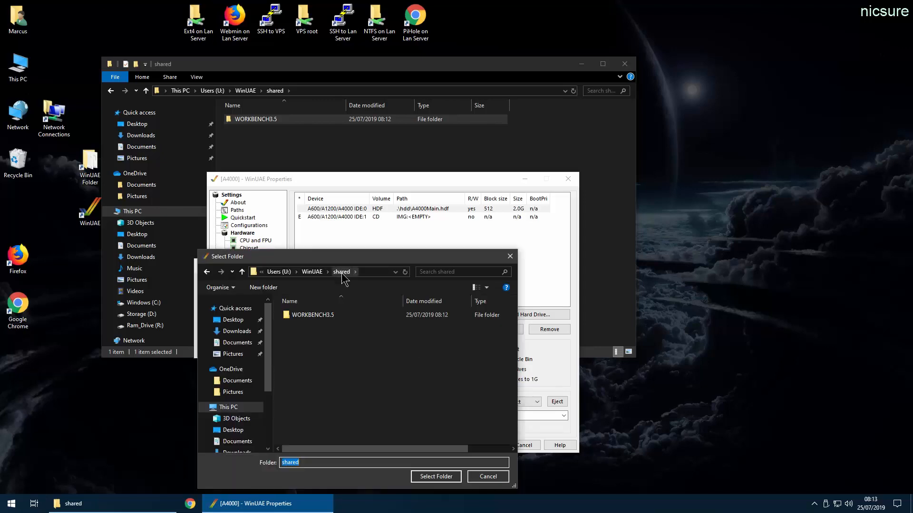
{"action": "left_click", "coordinate": [326, 317]}
{"action": "left_click", "coordinate": [425, 477]}
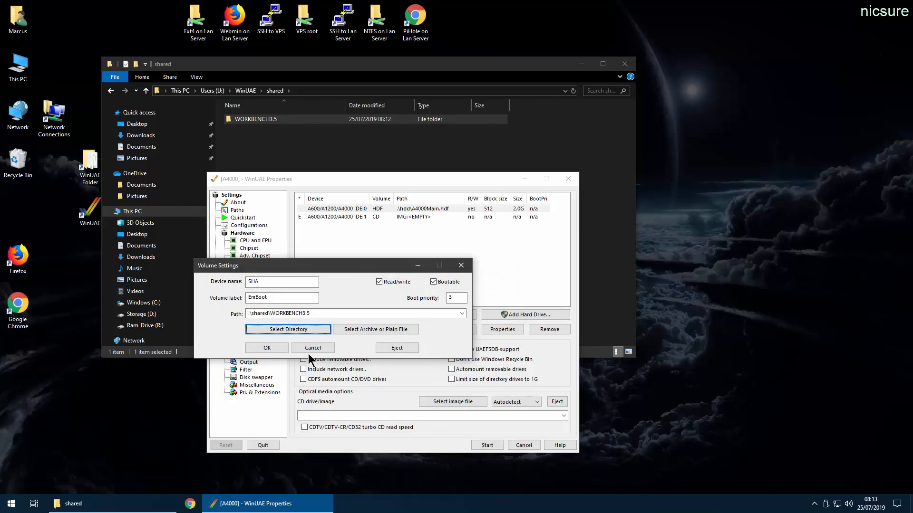
{"action": "left_click", "coordinate": [275, 351]}
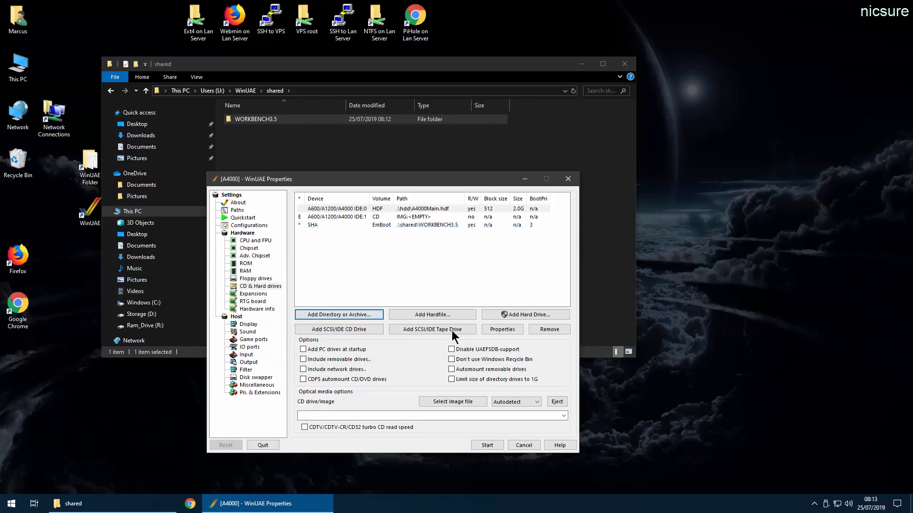
{"action": "left_click", "coordinate": [487, 446]}
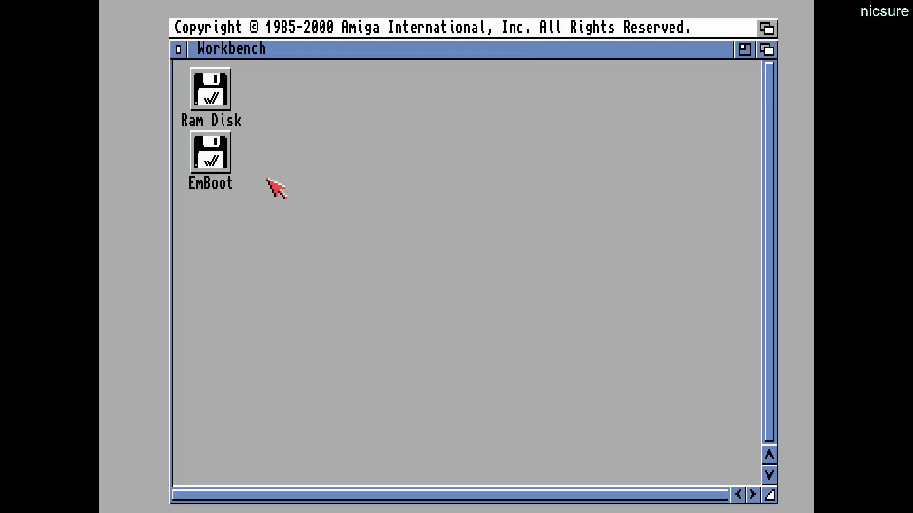
Examine the contents of the EmBoot volume in Workbench and close its window
{"action": "double_click", "coordinate": [229, 160]}
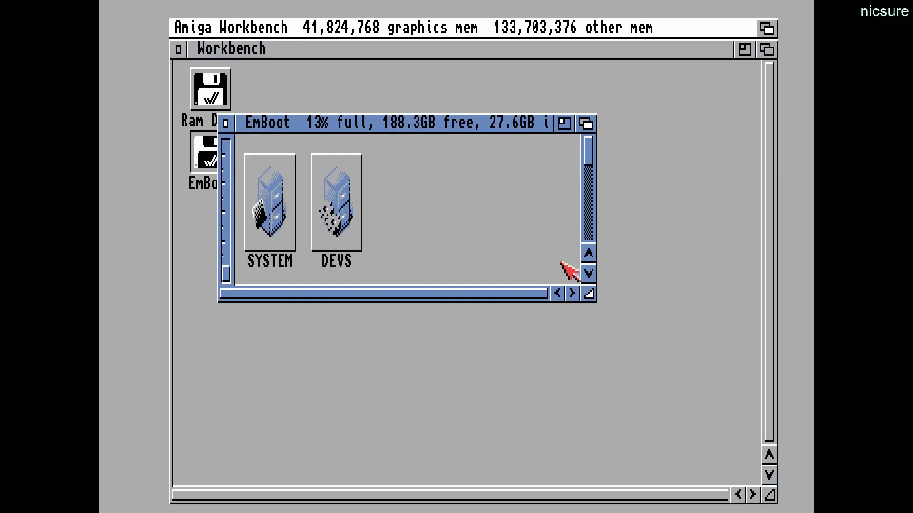
{"action": "left_click_drag", "start_coordinate": [589, 295], "coordinate": [615, 443]}
{"action": "left_click", "coordinate": [226, 124]}
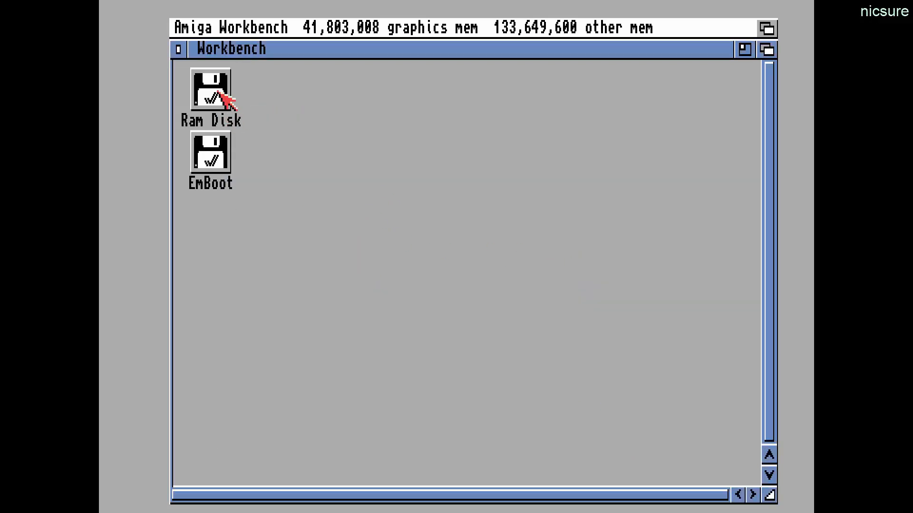
Run the hdtoolbox command from Workbench
{"action": "right_click", "coordinate": [209, 27]}
{"action": "left_click", "coordinate": [214, 65]}
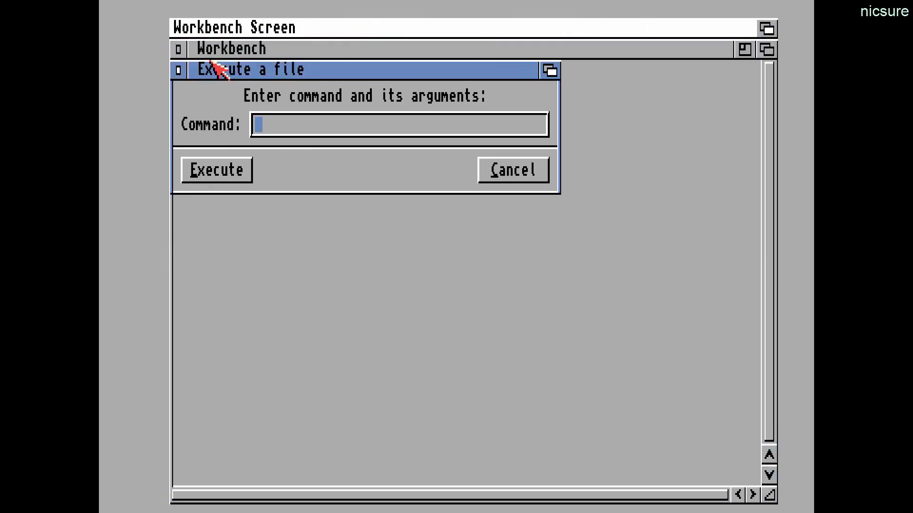
{"action": "type", "text": "hdtoolbox"}
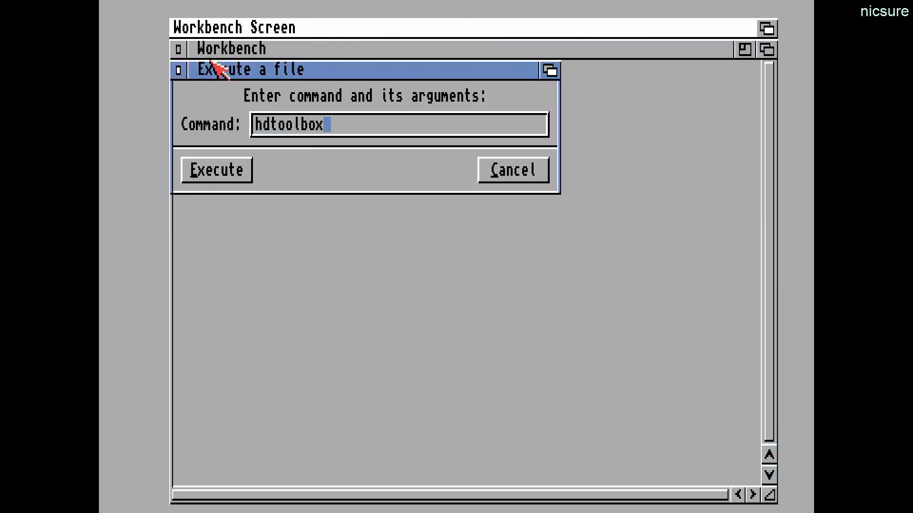
{"action": "key", "text": "Return"}
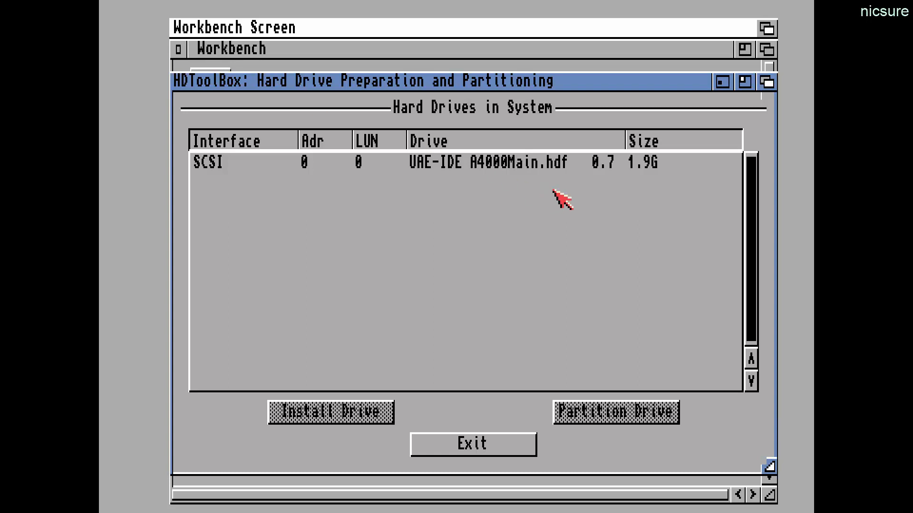
Install the A4000Main.hdf drive with its default drive definition, accepting the loss of existing data
{"action": "left_click", "coordinate": [542, 165]}
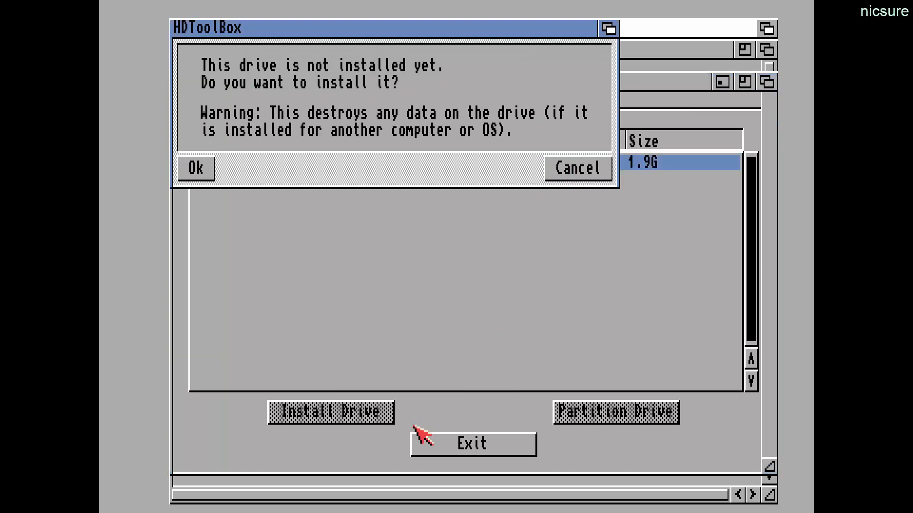
{"action": "left_click", "coordinate": [196, 166]}
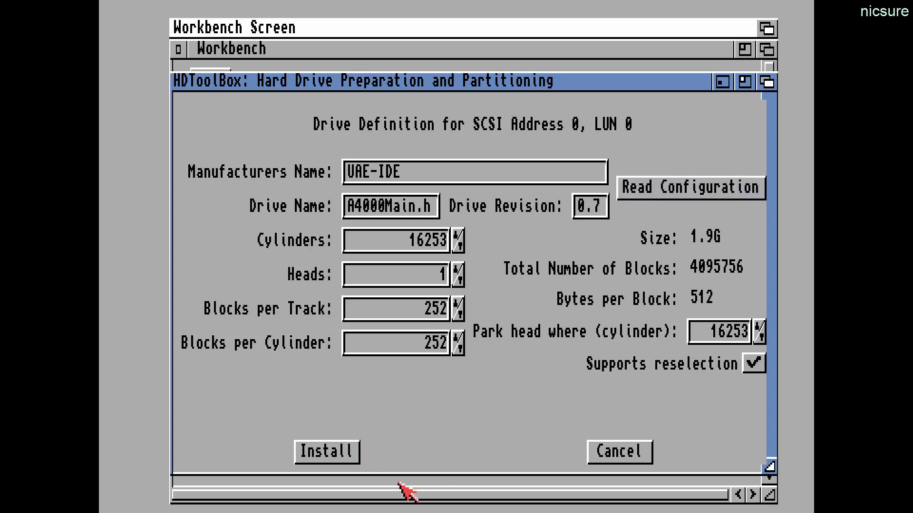
{"action": "left_click", "coordinate": [333, 453]}
{"action": "left_click", "coordinate": [202, 152]}
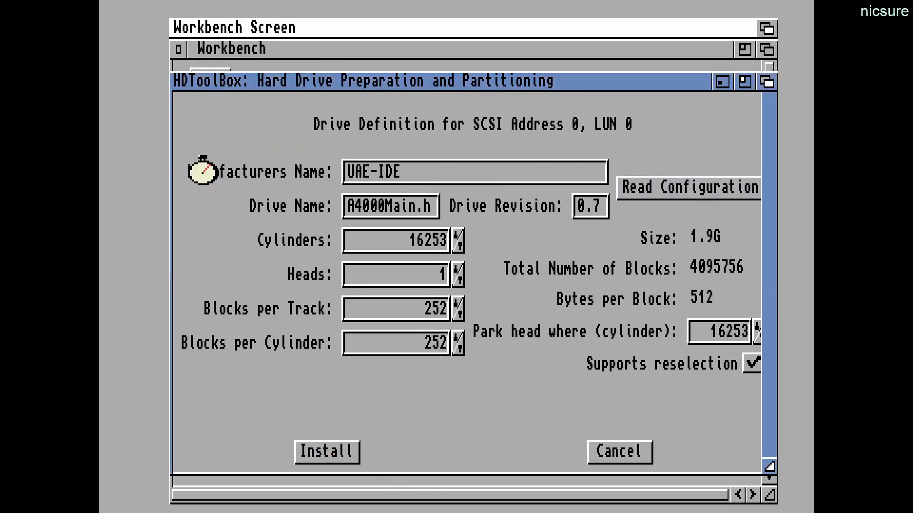
Delete the second and third partitions of the drive and extend the first partition to cylinder 16252
{"action": "left_click", "coordinate": [623, 412]}
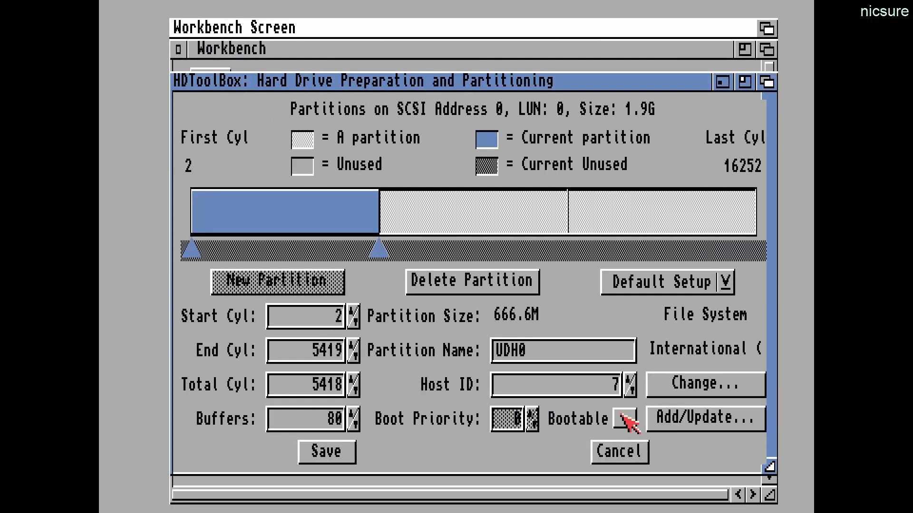
{"action": "left_click", "coordinate": [478, 219]}
{"action": "left_click", "coordinate": [509, 283]}
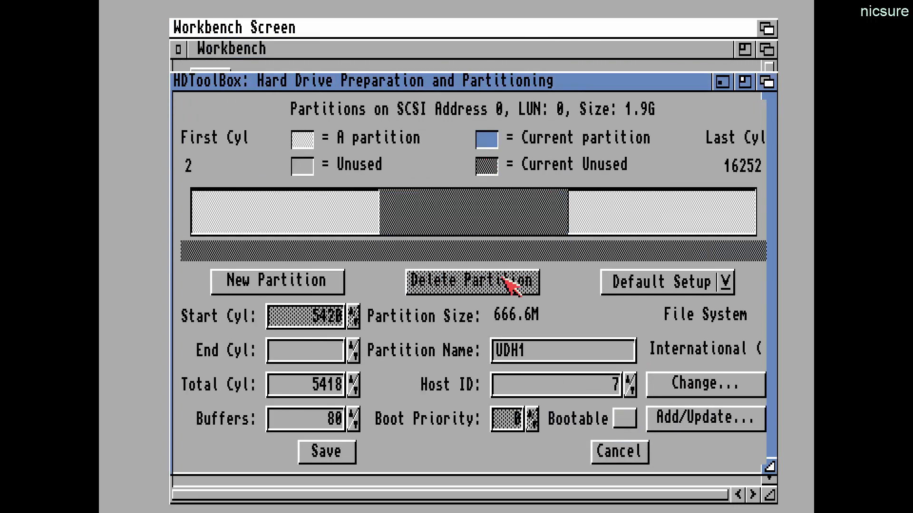
{"action": "left_click", "coordinate": [672, 221]}
{"action": "left_click", "coordinate": [483, 288]}
{"action": "left_click", "coordinate": [339, 210]}
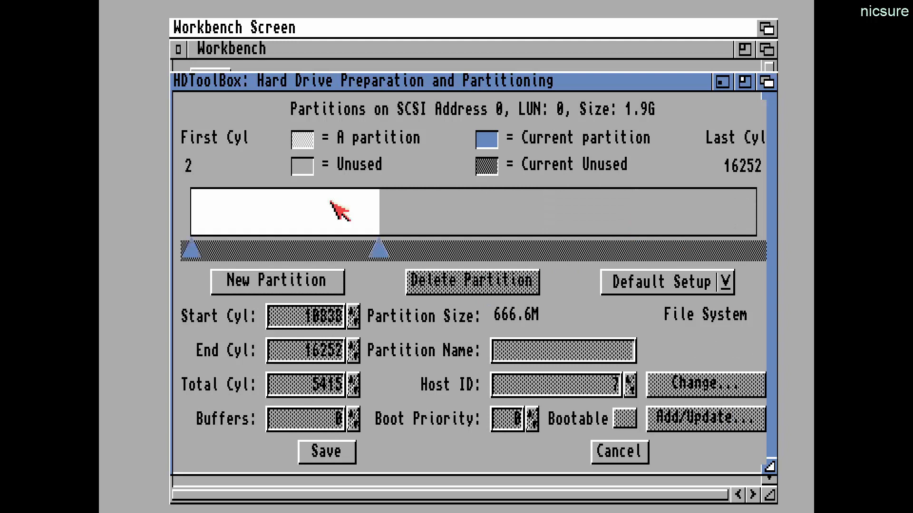
{"action": "left_click_drag", "start_coordinate": [388, 255], "coordinate": [756, 249]}
Rename the remaining partition as DH0 and make it bootable
{"action": "left_click", "coordinate": [512, 350]}
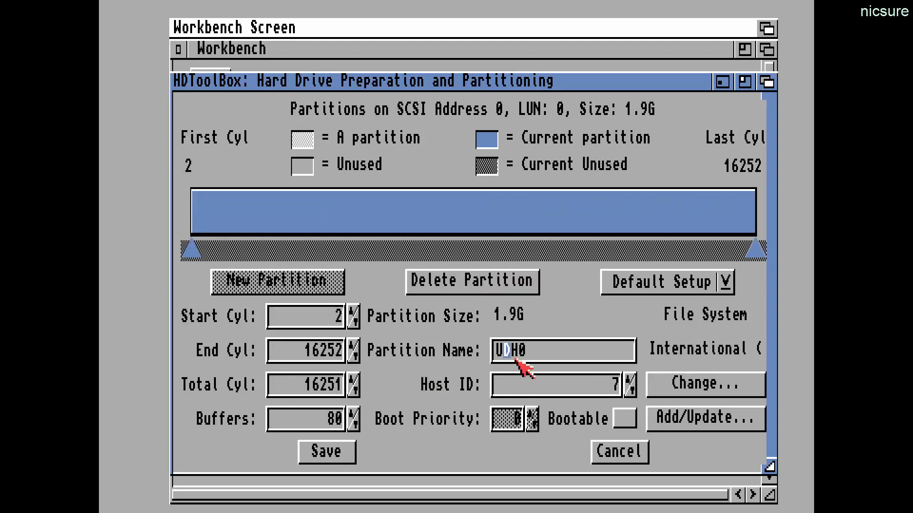
{"action": "key", "text": "BackSpace"}
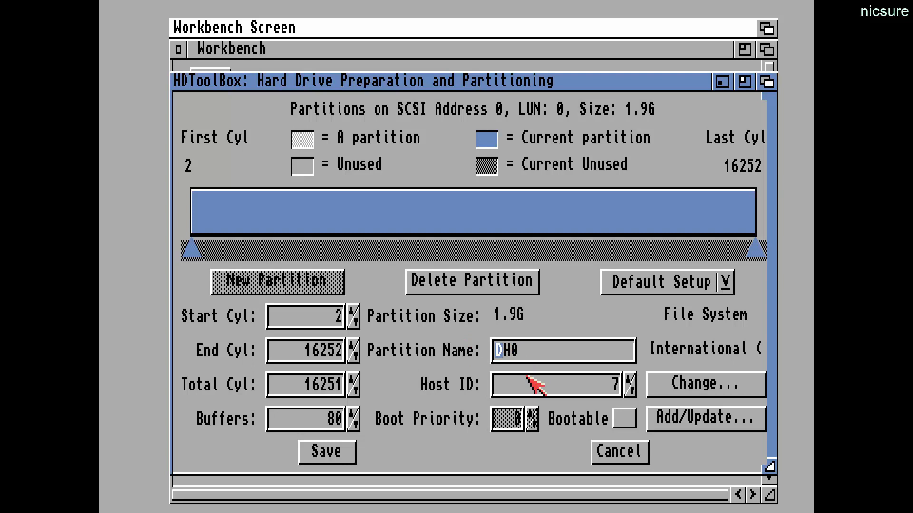
{"action": "left_click", "coordinate": [623, 419]}
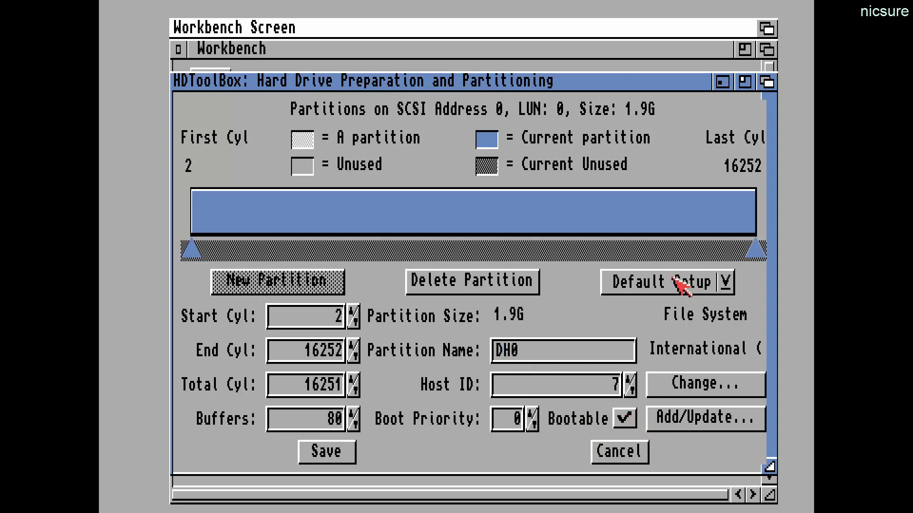
Save the partition layout, accepting the deletion of the old partitions, and exit HDToolBox with a reboot
{"action": "left_click", "coordinate": [321, 452]}
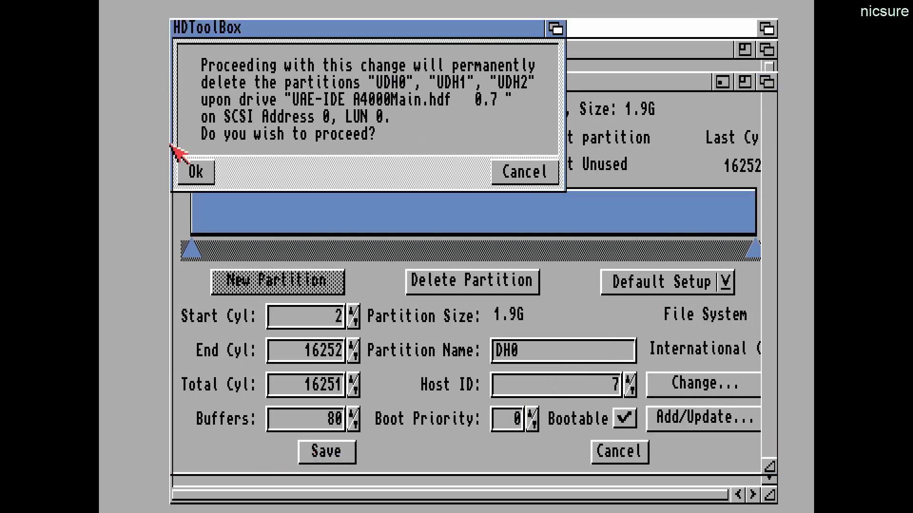
{"action": "left_click", "coordinate": [200, 171]}
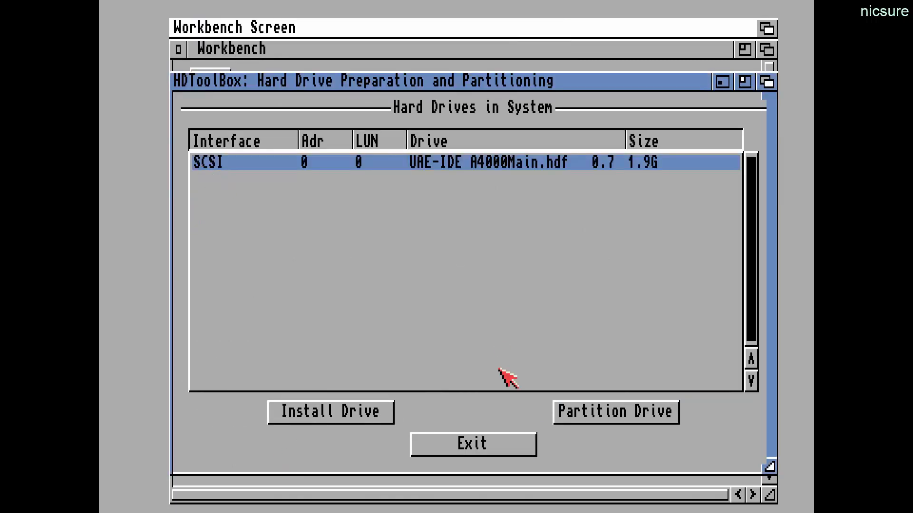
{"action": "left_click", "coordinate": [500, 444]}
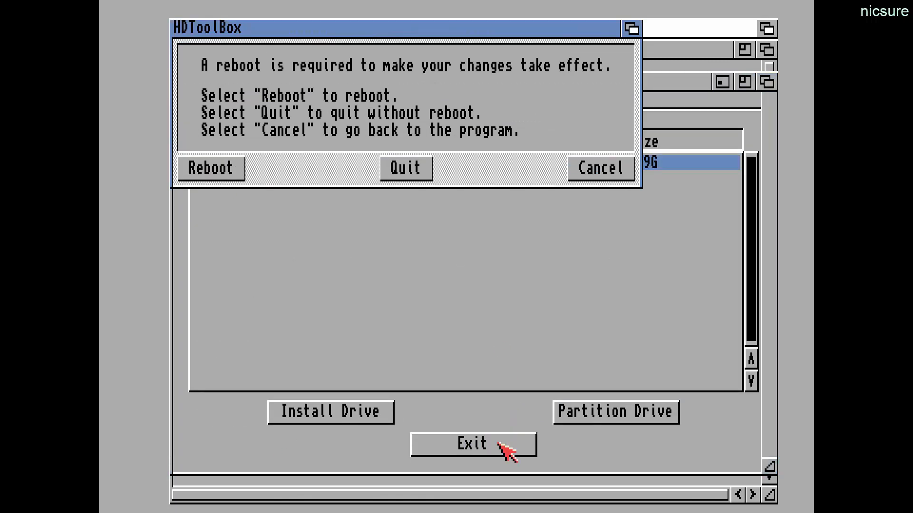
{"action": "left_click", "coordinate": [211, 170]}
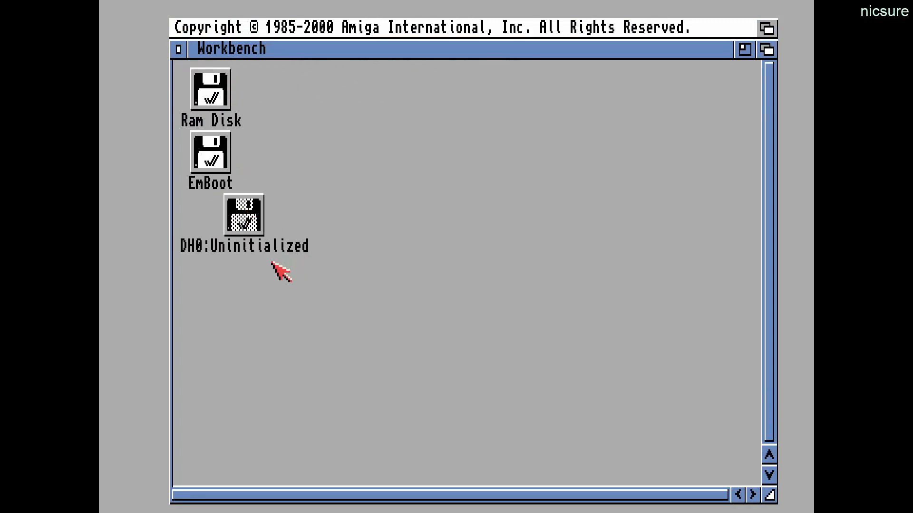
Open the format settings for the uninitialized DH0 disk and name its new volume Workbench39
{"action": "left_click", "coordinate": [244, 229]}
{"action": "right_click", "coordinate": [288, 32]}
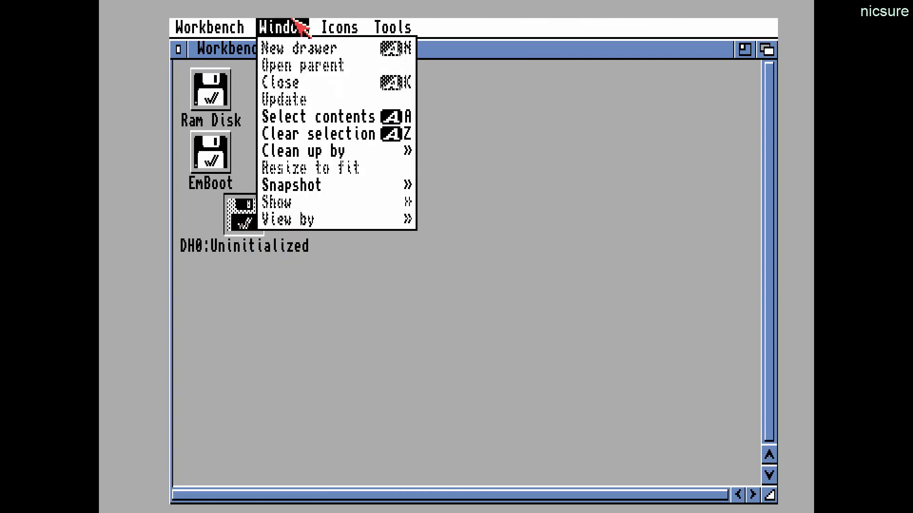
{"action": "mouse_move", "coordinate": [328, 28]}
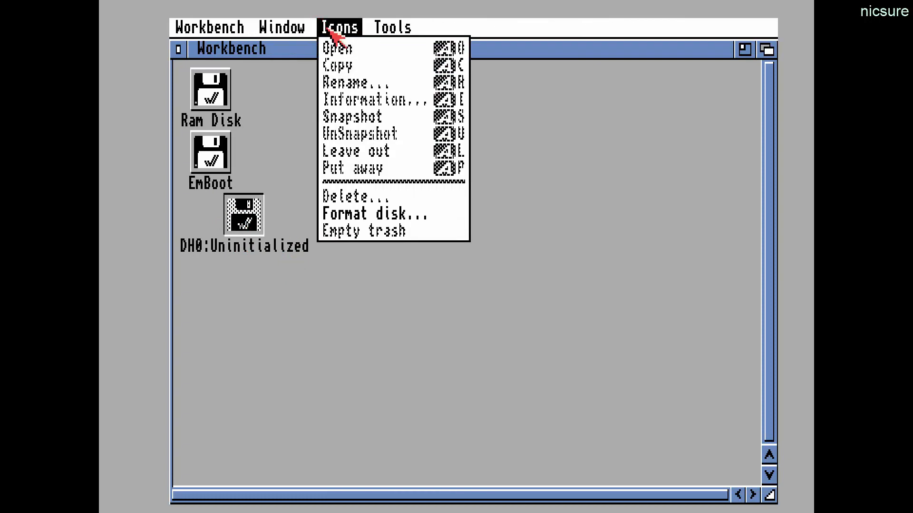
{"action": "right_click", "coordinate": [338, 214]}
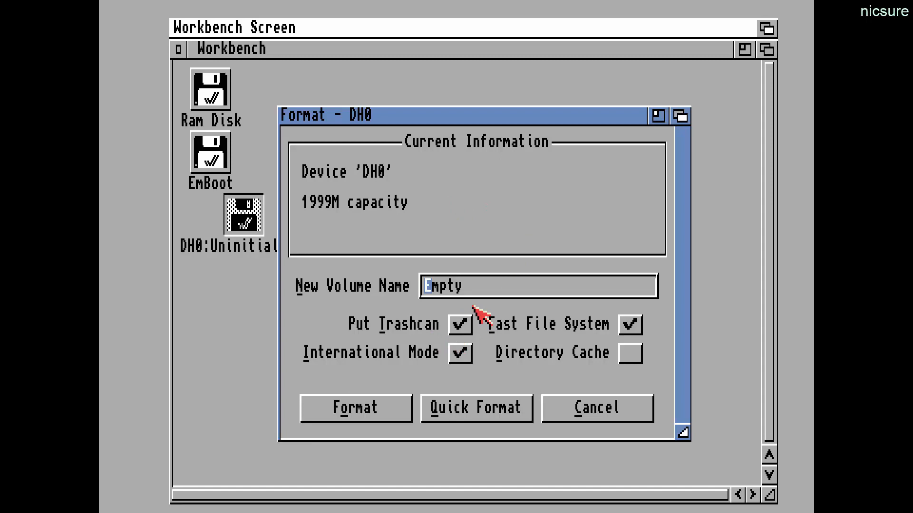
{"action": "key", "text": "Delete"}
{"action": "key", "text": "Delete"}
{"action": "key", "text": "Delete"}
{"action": "key", "text": "Delete"}
{"action": "key", "text": "Delete"}
{"action": "type", "text": "Workbench3"}
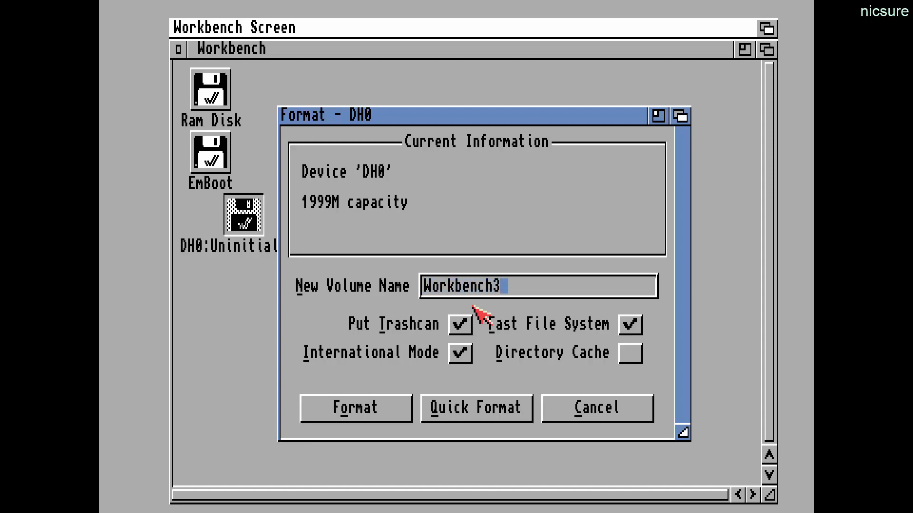
{"action": "type", "text": "9"}
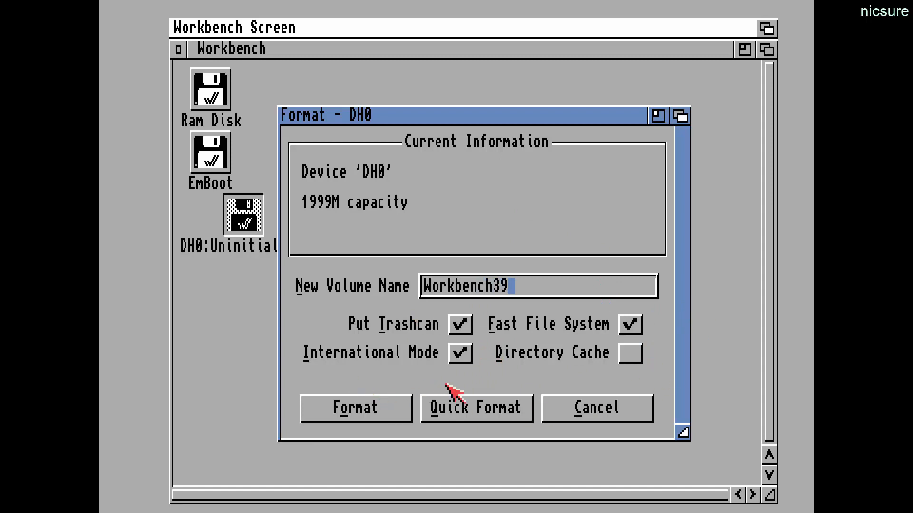
Quick-format DH0, accepting both data-loss warnings
{"action": "left_click", "coordinate": [500, 419]}
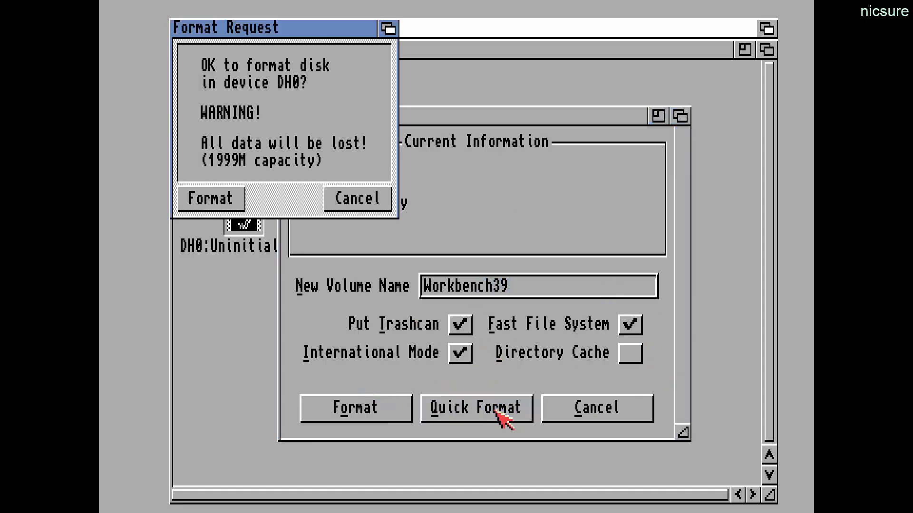
{"action": "left_click", "coordinate": [191, 205]}
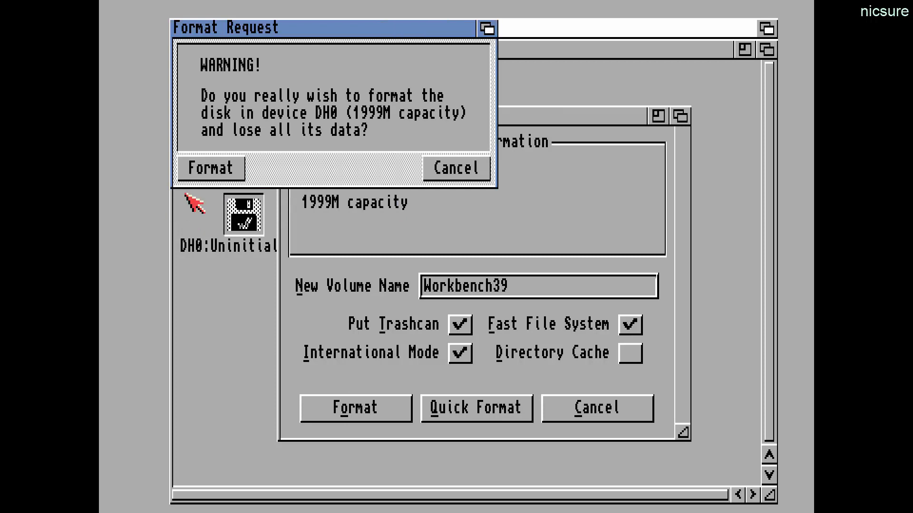
{"action": "left_click", "coordinate": [204, 168]}
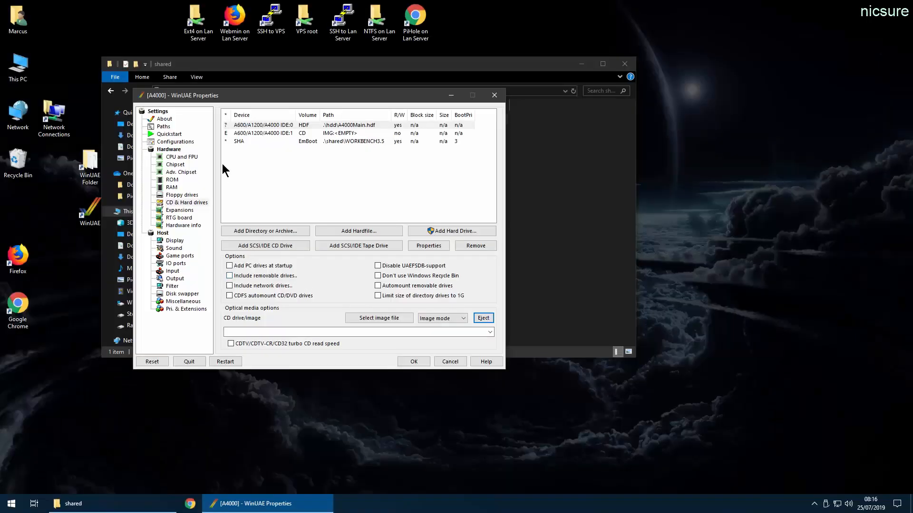
Save the current emulator settings to the A4000 configuration
{"action": "left_click", "coordinate": [189, 143]}
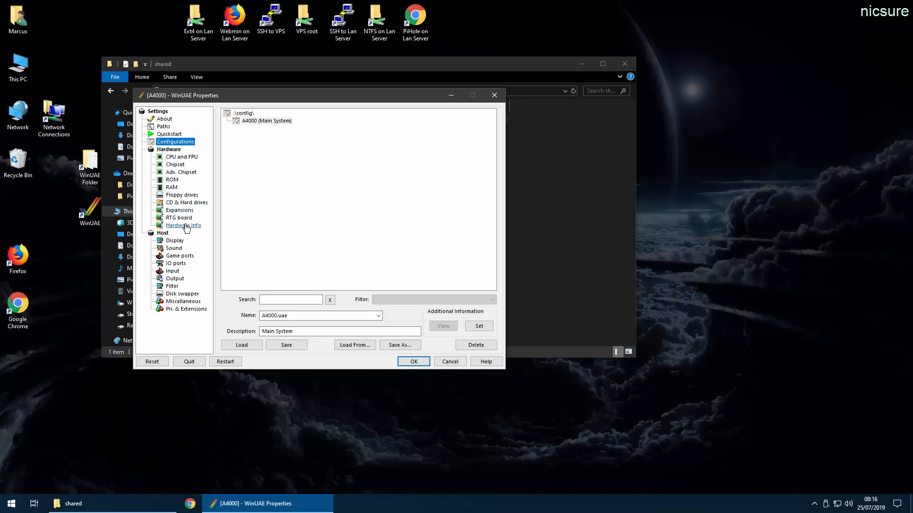
{"action": "left_click", "coordinate": [187, 203]}
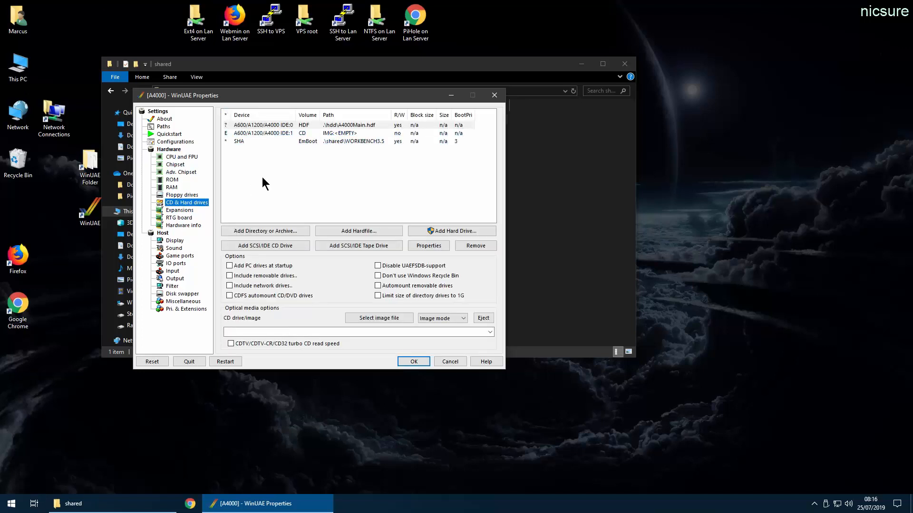
{"action": "left_click", "coordinate": [176, 142]}
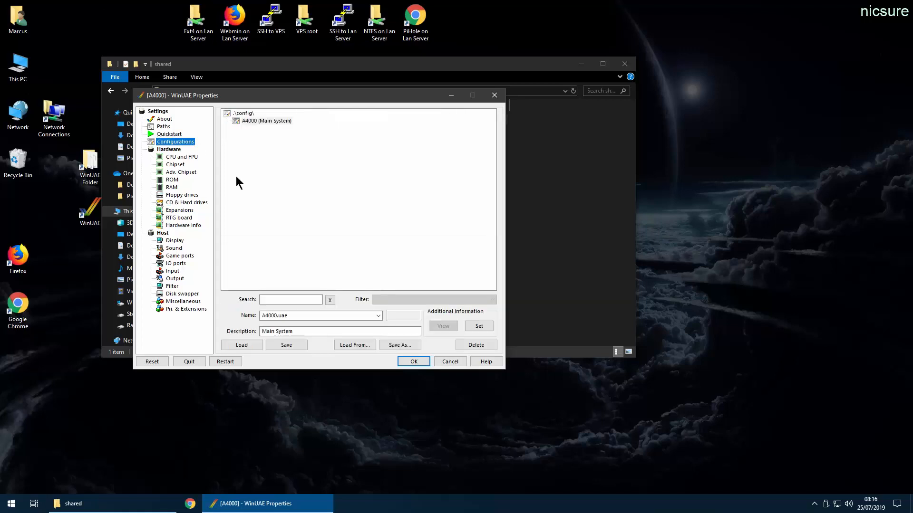
{"action": "left_click", "coordinate": [286, 345]}
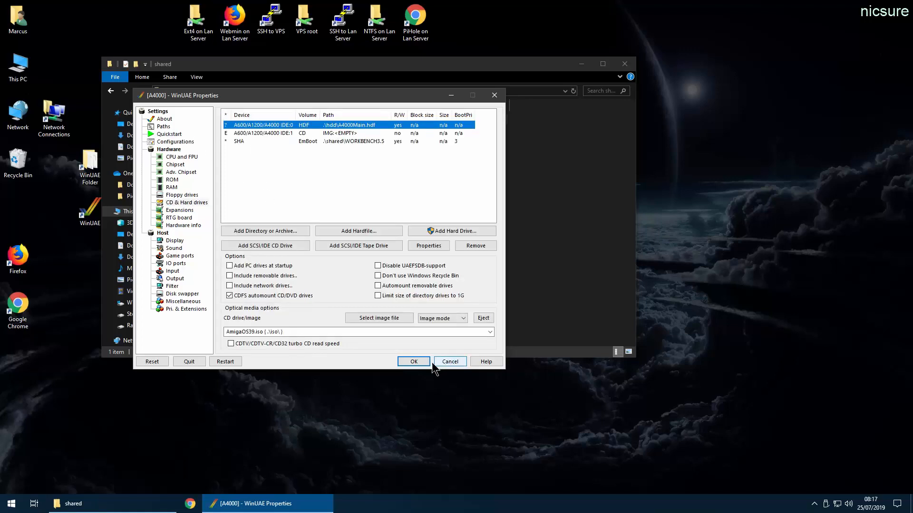
Quit and relaunch WinUAE, and load the A4000 (Main System) configuration
{"action": "left_click", "coordinate": [179, 362]}
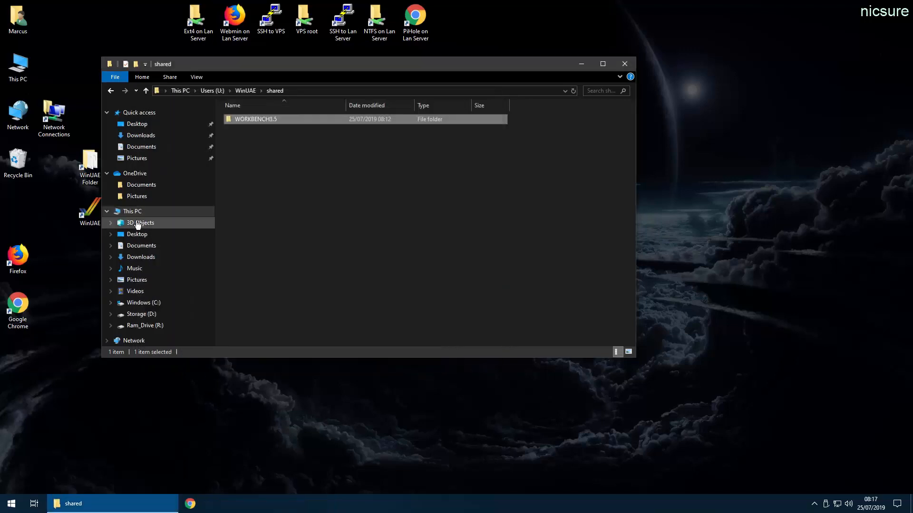
{"action": "double_click", "coordinate": [94, 213]}
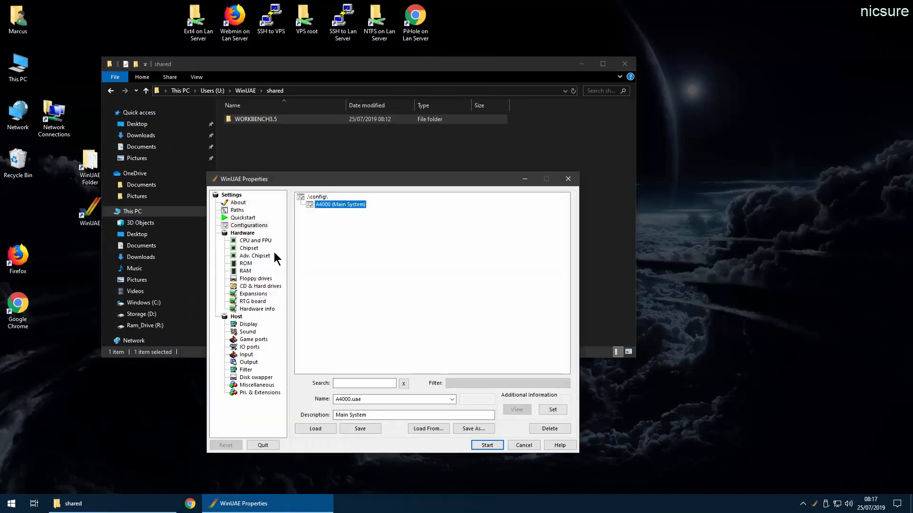
{"action": "left_click", "coordinate": [316, 429]}
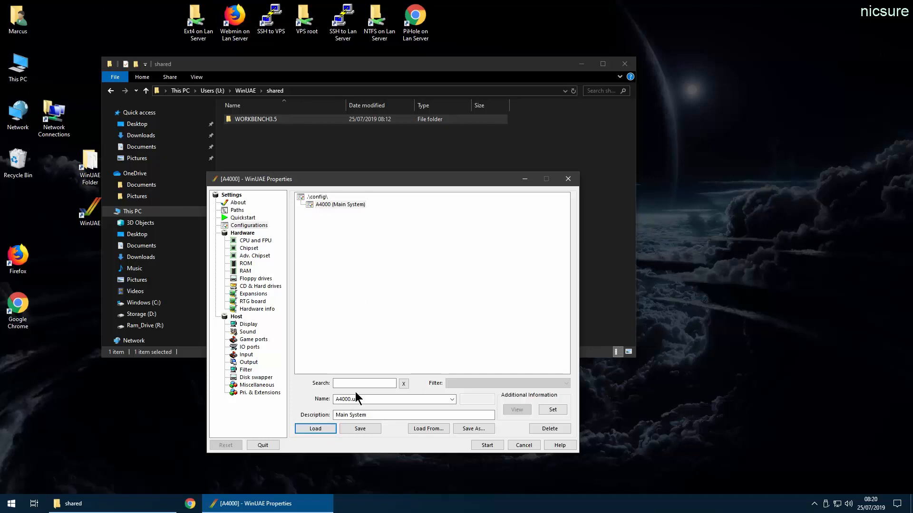
{"action": "left_click", "coordinate": [321, 429]}
Load AmigaOS39.iso as the CD image, enable CDFS automount of CD/DVD drives, and start the emulation
{"action": "left_click", "coordinate": [259, 287]}
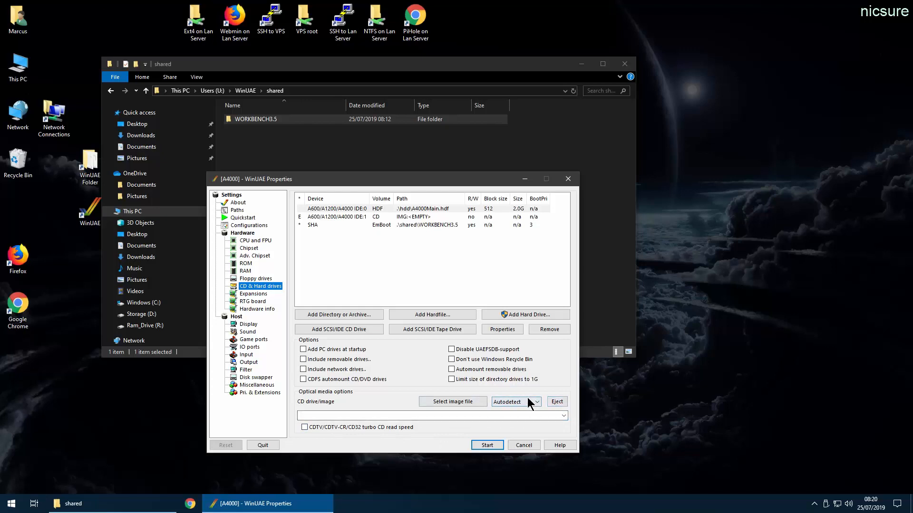
{"action": "left_click", "coordinate": [475, 402]}
{"action": "double_click", "coordinate": [333, 254]}
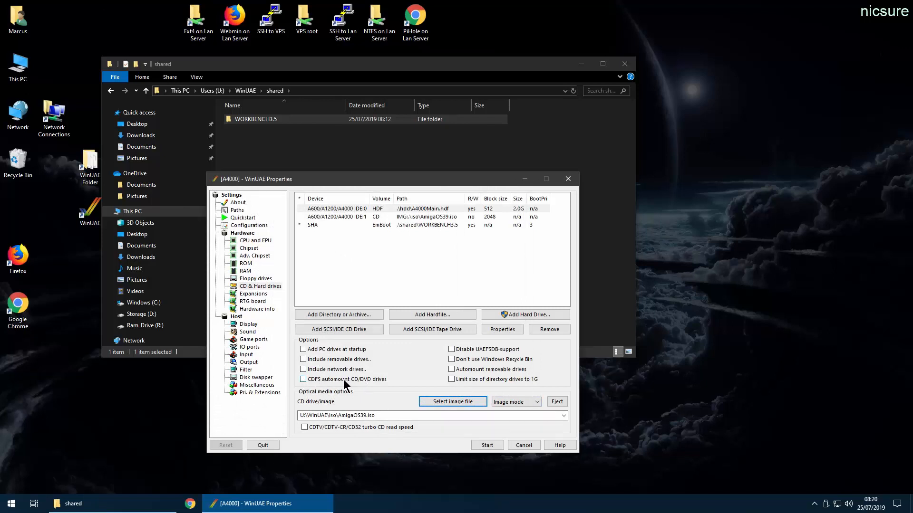
{"action": "left_click", "coordinate": [303, 379]}
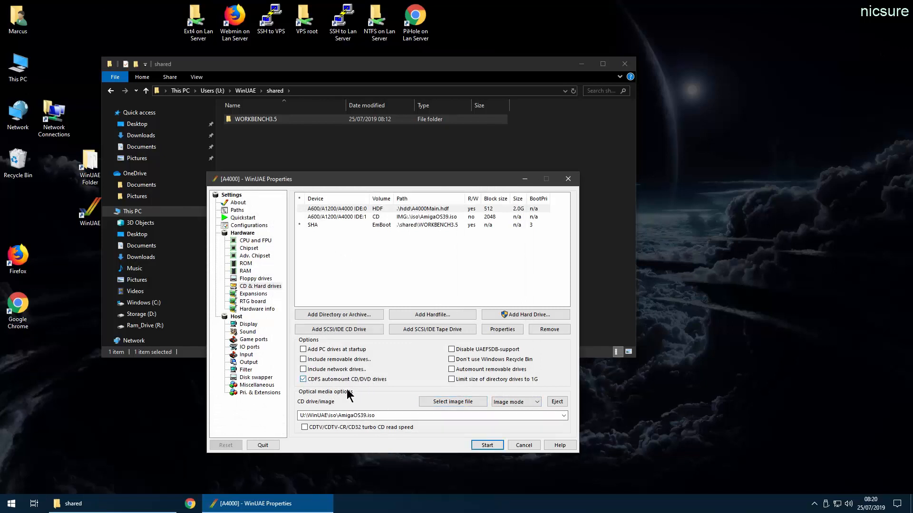
{"action": "left_click", "coordinate": [486, 445]}
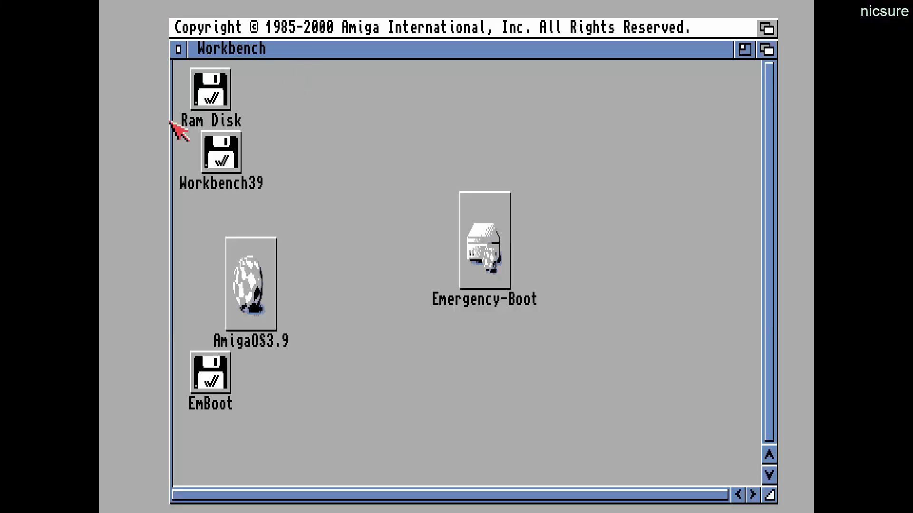
Open the AmigaOS3.9 disc and launch OS3.9-Installation from its OS-Version3.9 drawer
{"action": "left_click", "coordinate": [277, 292]}
{"action": "left_click_drag", "start_coordinate": [278, 293], "coordinate": [367, 247]}
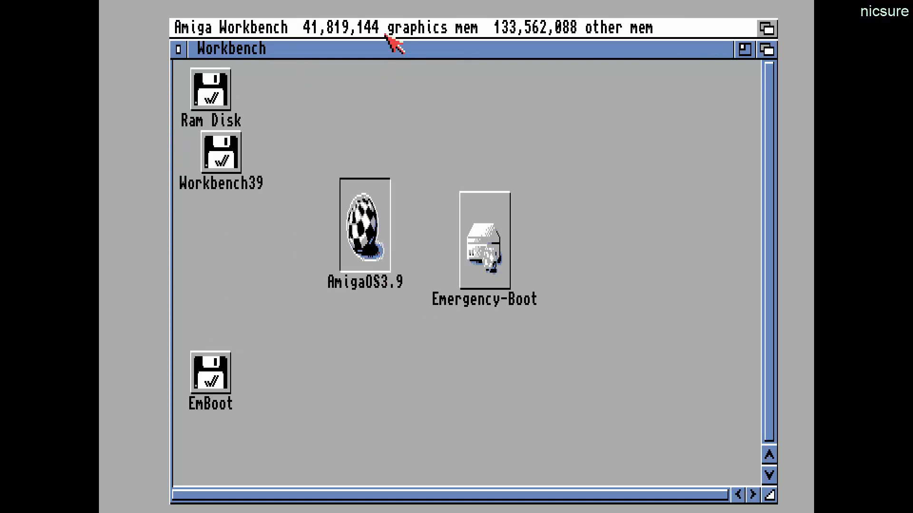
{"action": "double_click", "coordinate": [371, 240]}
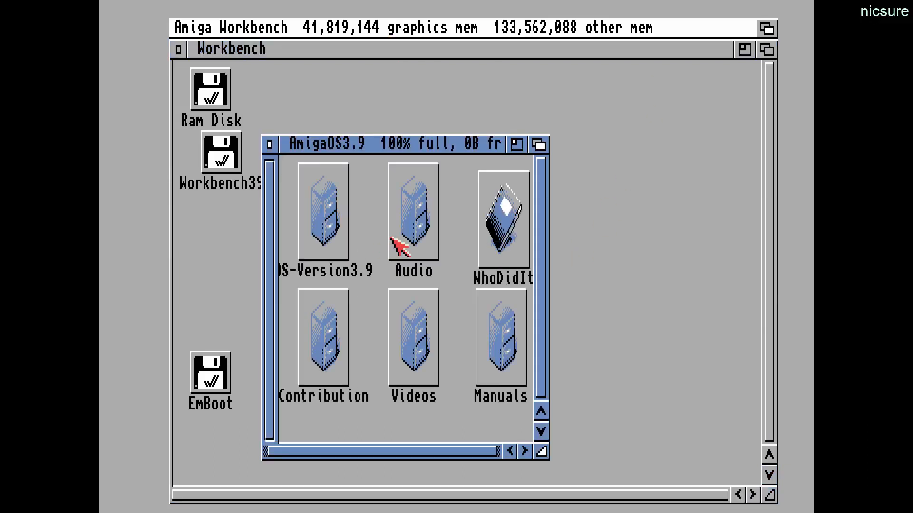
{"action": "left_click", "coordinate": [331, 230]}
{"action": "double_click", "coordinate": [332, 229]}
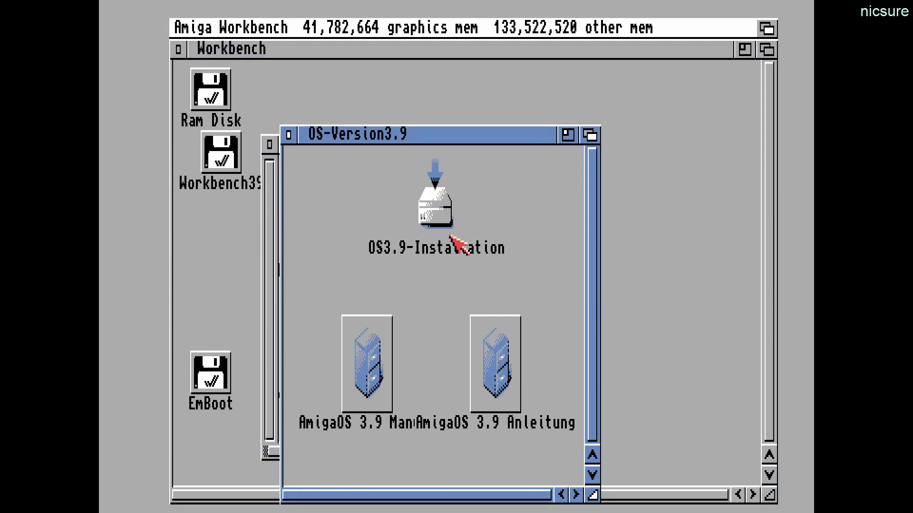
{"action": "double_click", "coordinate": [438, 209]}
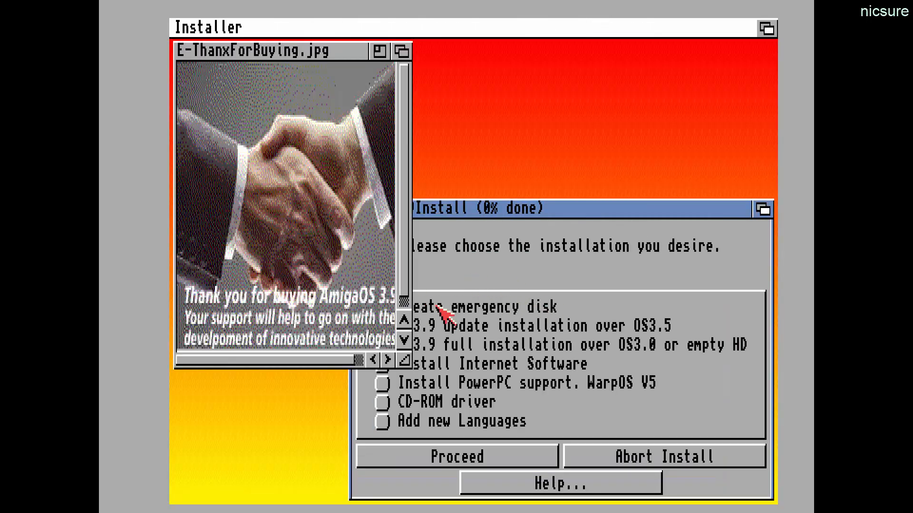
Bring the installer's choices into view and proceed with Create emergency disk, installing for real without a log
{"action": "left_click", "coordinate": [401, 51]}
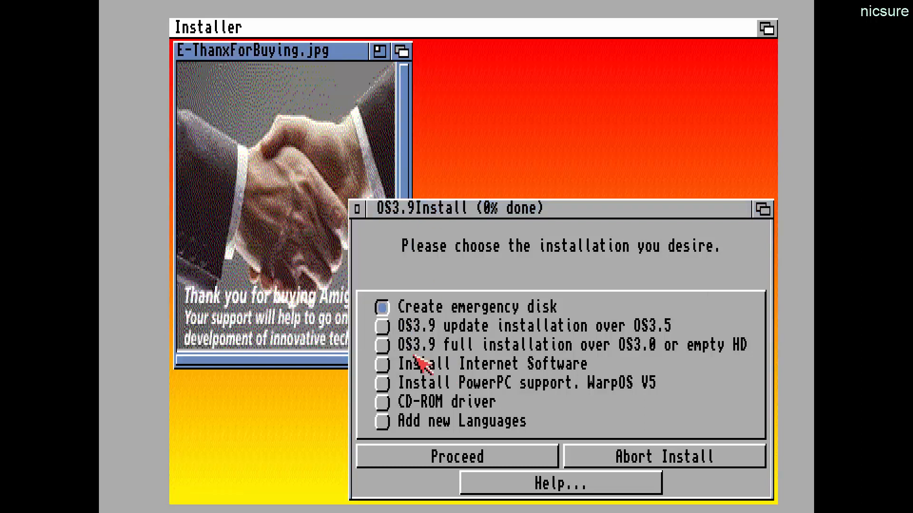
{"action": "left_click", "coordinate": [464, 459]}
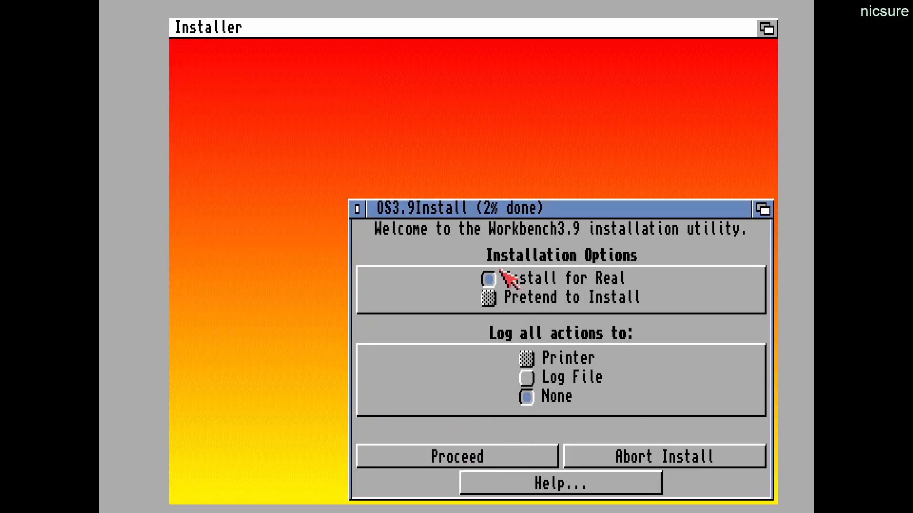
{"action": "left_click", "coordinate": [460, 457]}
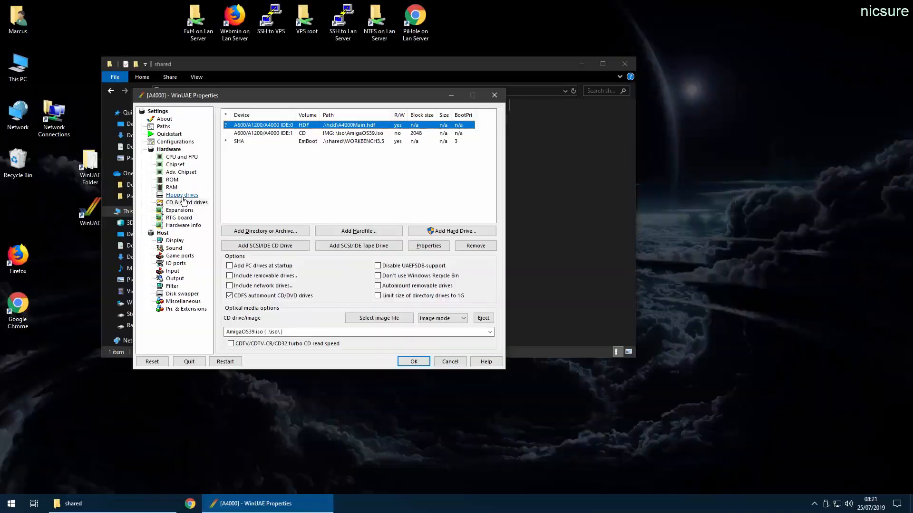
Create a standard 3.5" DD floppy disk image named Emergency39 in the WinUAE fdd folder
{"action": "left_click", "coordinate": [183, 196]}
{"action": "left_click", "coordinate": [354, 321]}
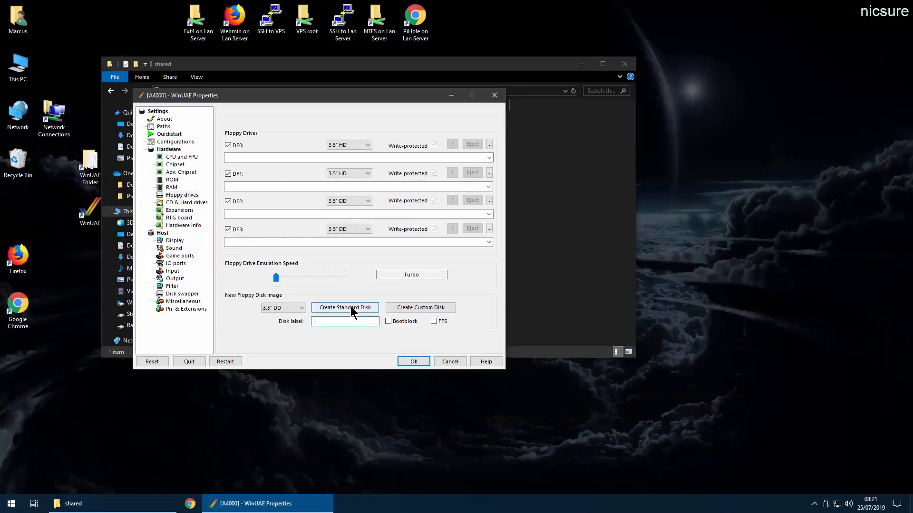
{"action": "left_click", "coordinate": [350, 309]}
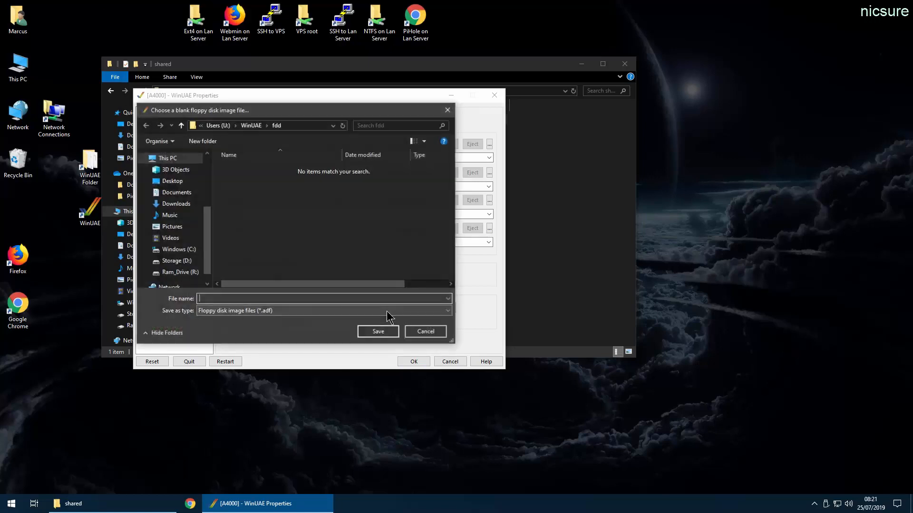
{"action": "left_click", "coordinate": [252, 126]}
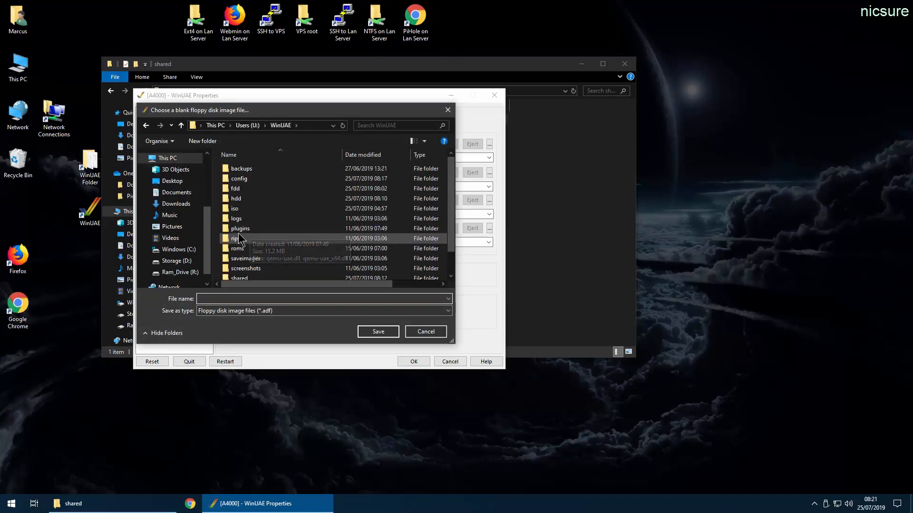
{"action": "double_click", "coordinate": [236, 189]}
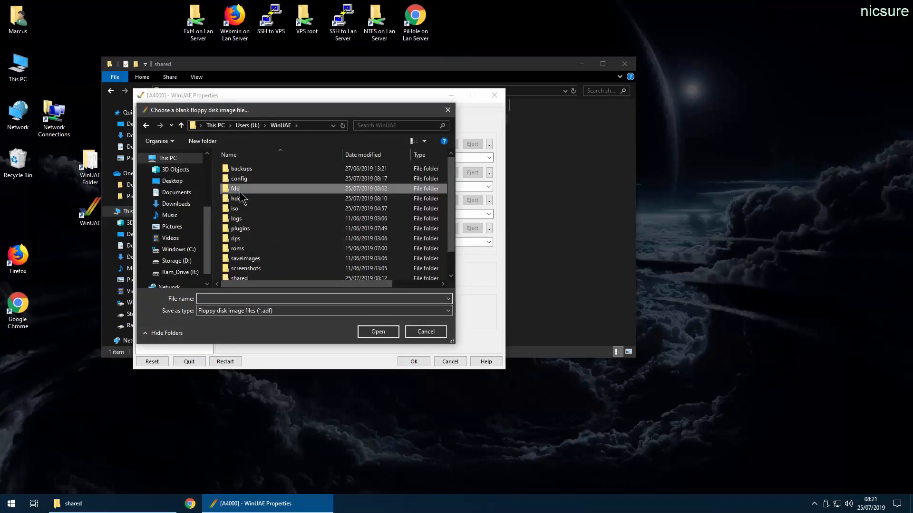
{"action": "left_click", "coordinate": [235, 298]}
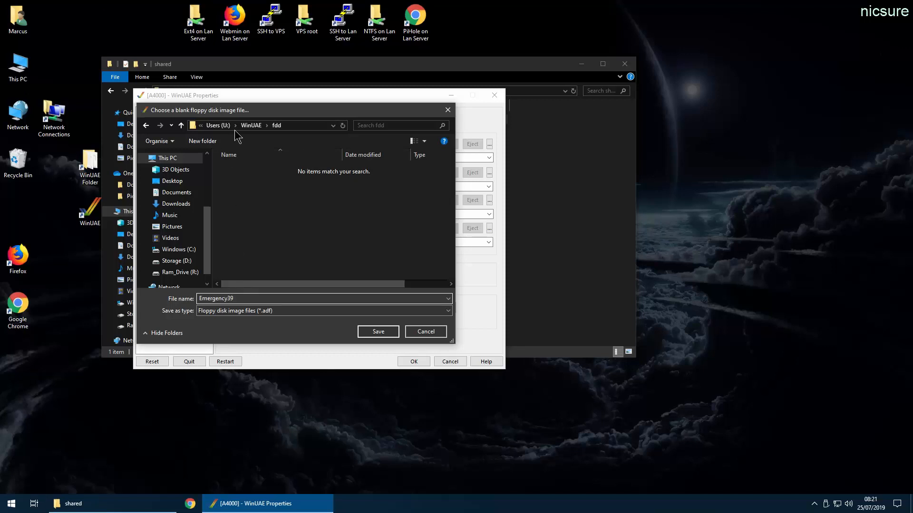
{"action": "type", "text": "Emergency39"}
{"action": "left_click", "coordinate": [373, 330]}
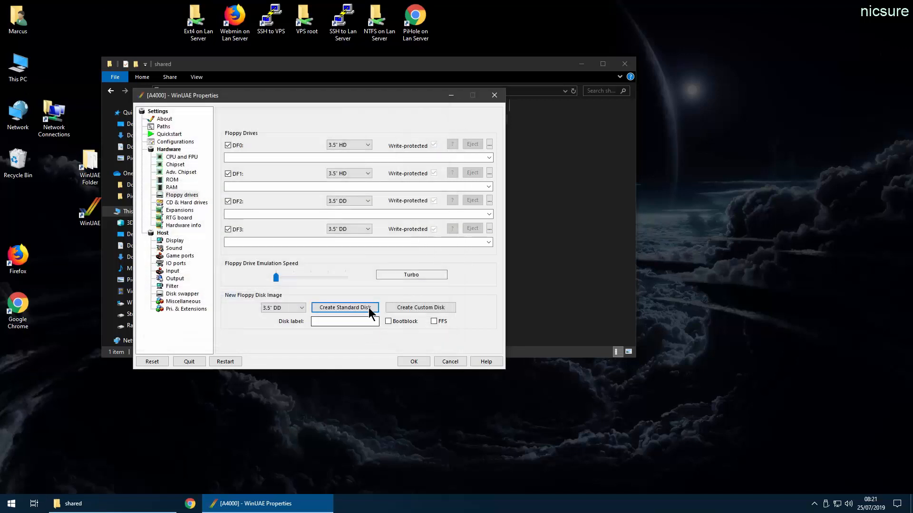
Insert Emergency39.adf into floppy drive DF0 and return to the running emulation
{"action": "left_click", "coordinate": [489, 144]}
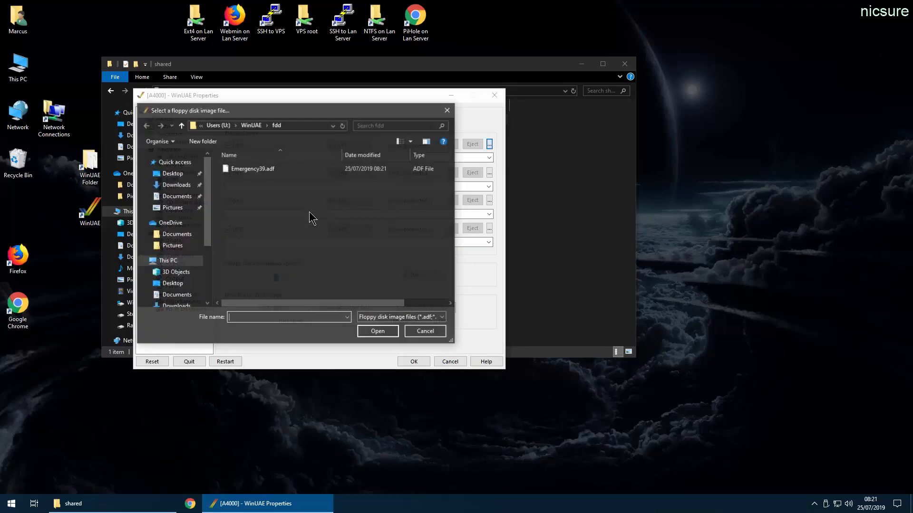
{"action": "double_click", "coordinate": [255, 181]}
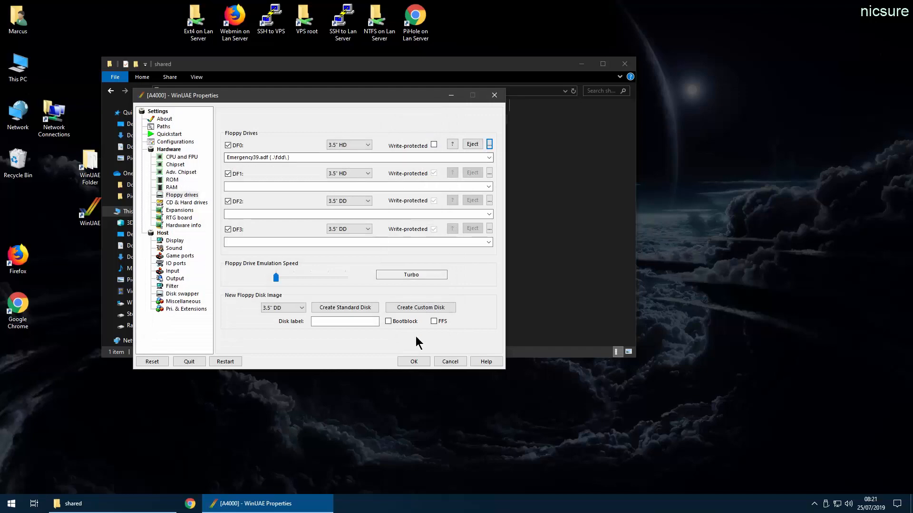
{"action": "left_click", "coordinate": [413, 362]}
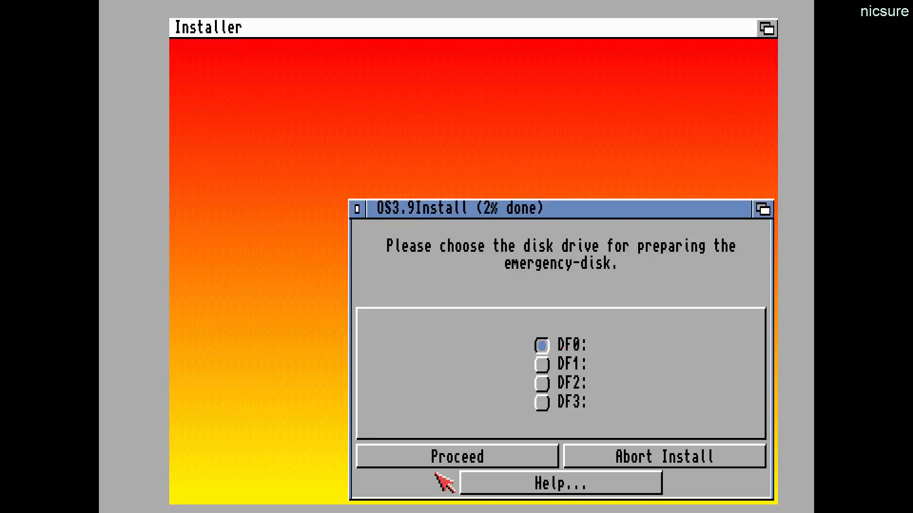
Create the AmigaOS 3.9 emergency disk in drive DF0: and finish the installer
{"action": "left_click", "coordinate": [440, 459]}
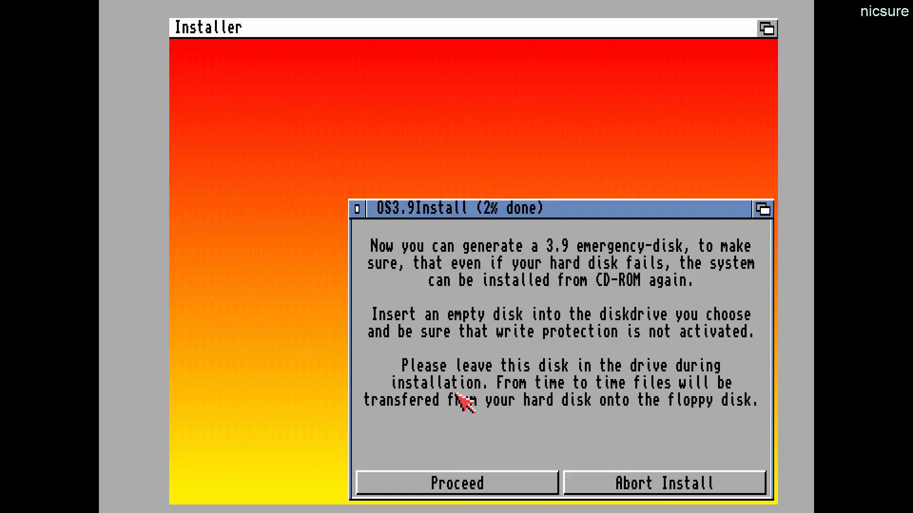
{"action": "left_click", "coordinate": [459, 484]}
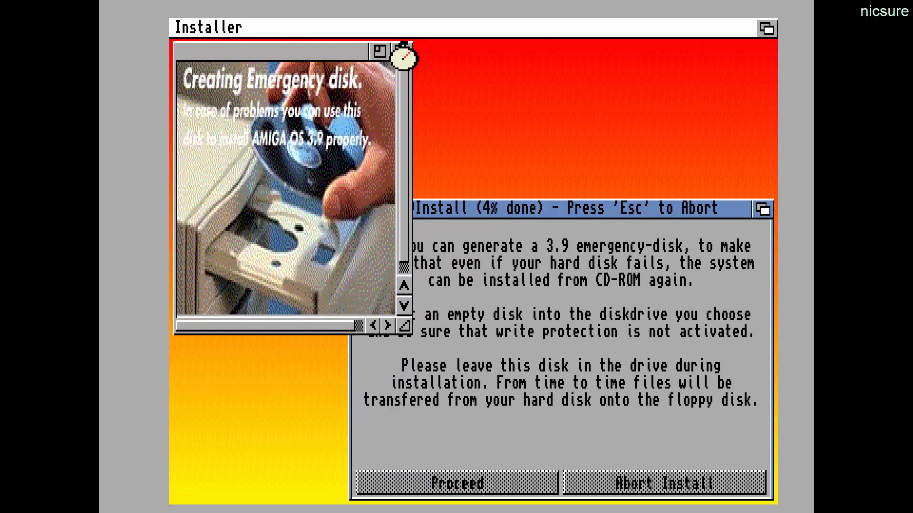
{"action": "left_click", "coordinate": [402, 52]}
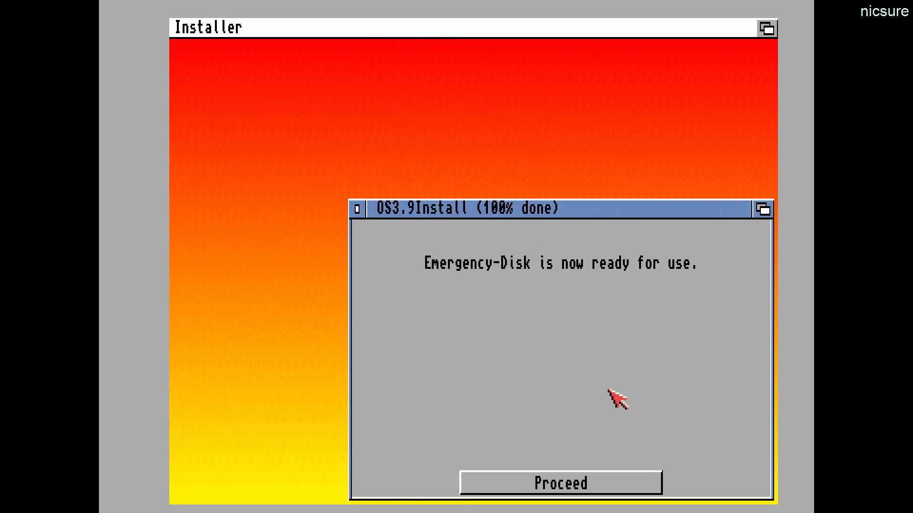
{"action": "left_click", "coordinate": [566, 483]}
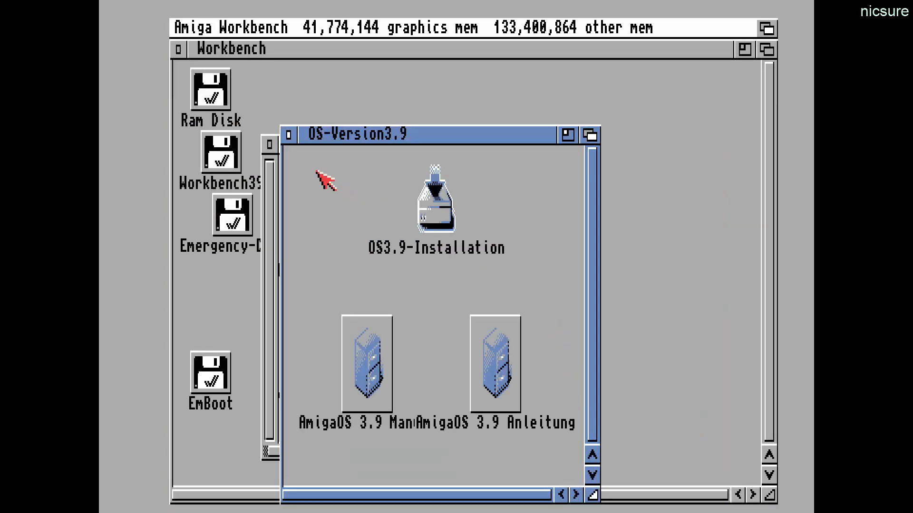
Close the AmigaOS CD's drawer windows and launch EDITPAD from the TOOLS drawer on the EmBoot volume
{"action": "left_click", "coordinate": [288, 135]}
{"action": "left_click", "coordinate": [269, 144]}
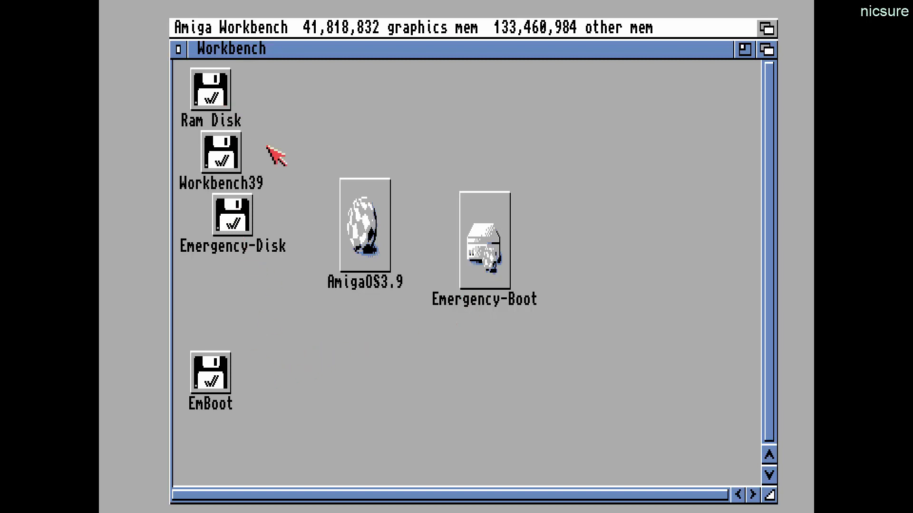
{"action": "double_click", "coordinate": [224, 369]}
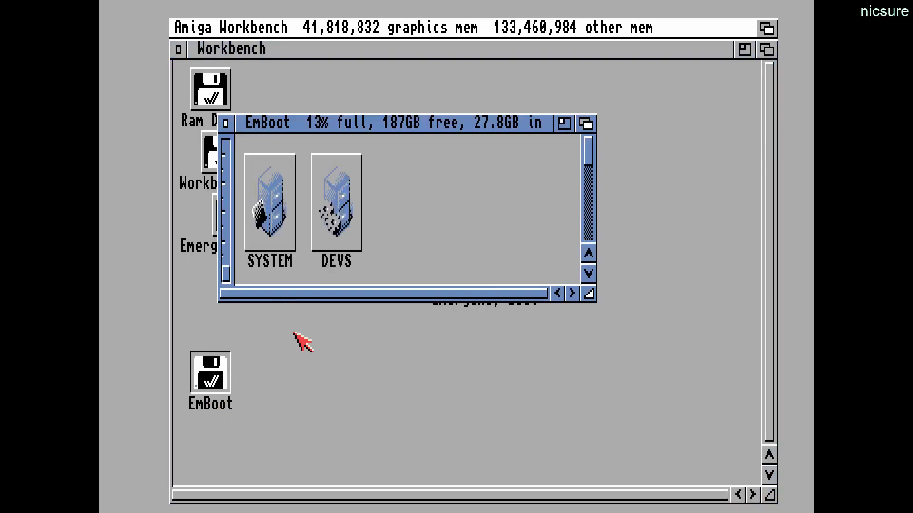
{"action": "left_click_drag", "start_coordinate": [587, 148], "coordinate": [591, 214]}
{"action": "double_click", "coordinate": [286, 165]}
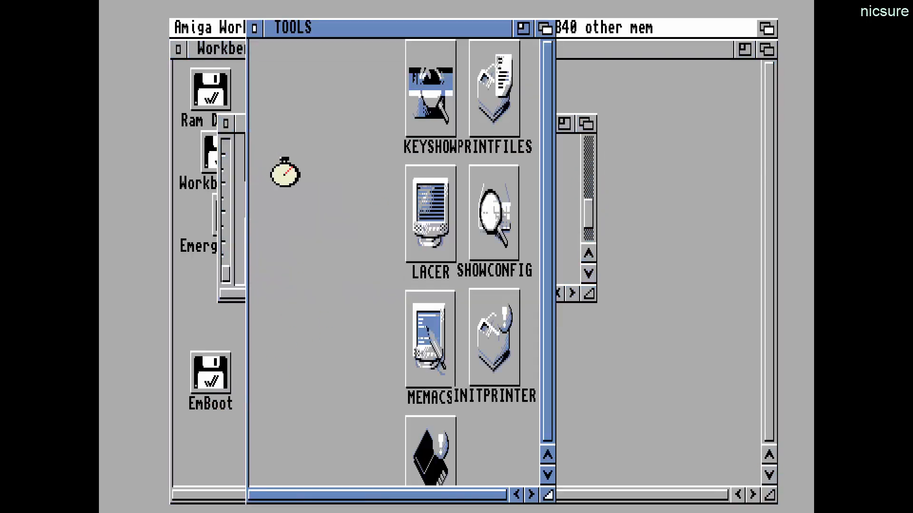
{"action": "left_click", "coordinate": [369, 100]}
{"action": "double_click", "coordinate": [365, 97]}
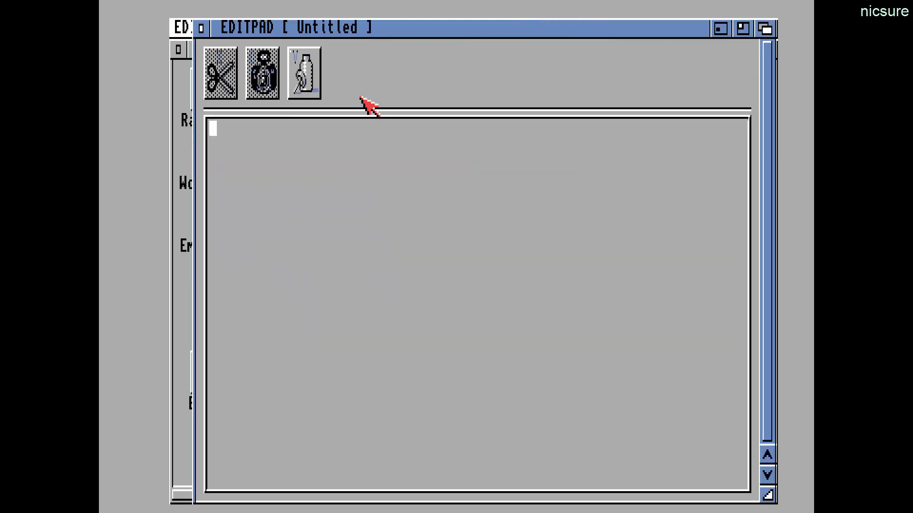
Open the EMERGENCY_CD file from the DOSDrivers drawer inside Devs on Emergency-Disk in the text editor
{"action": "right_click", "coordinate": [193, 23]}
{"action": "left_click", "coordinate": [190, 68]}
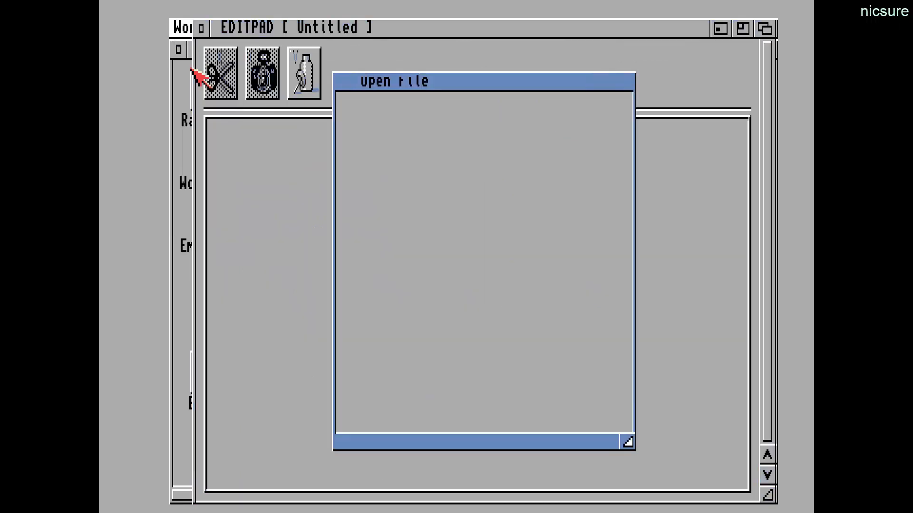
{"action": "left_click", "coordinate": [468, 433]}
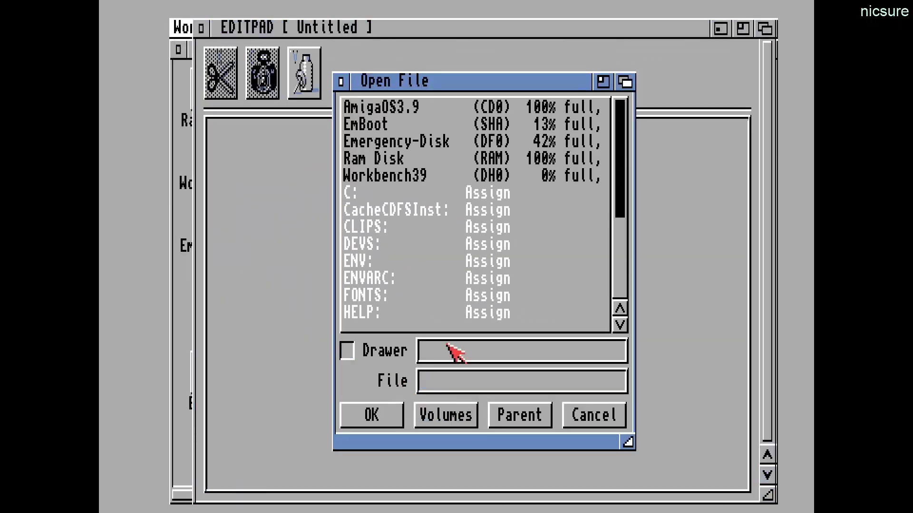
{"action": "left_click", "coordinate": [395, 142]}
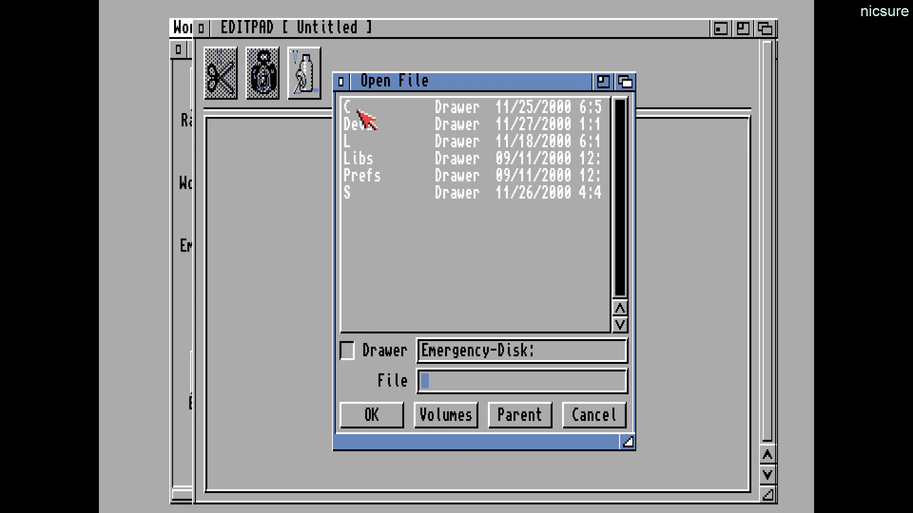
{"action": "left_click", "coordinate": [359, 123]}
{"action": "left_click", "coordinate": [385, 110]}
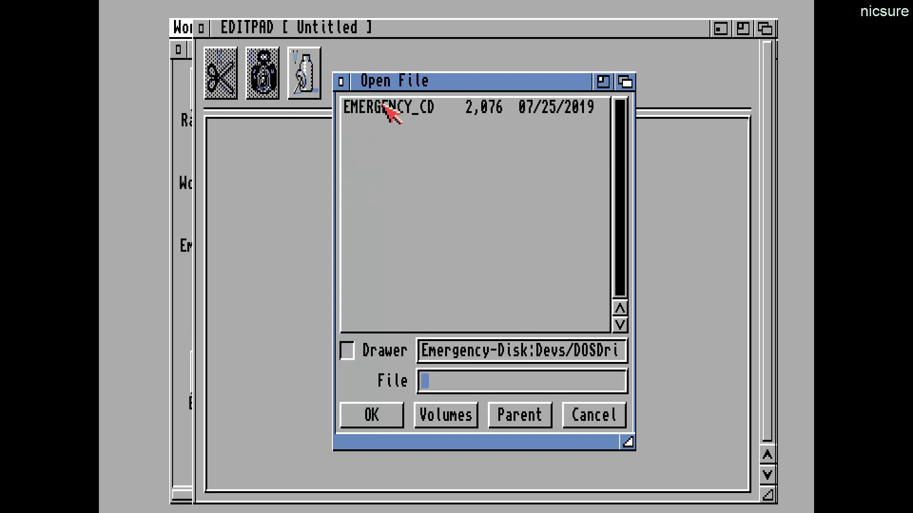
{"action": "left_click", "coordinate": [418, 109]}
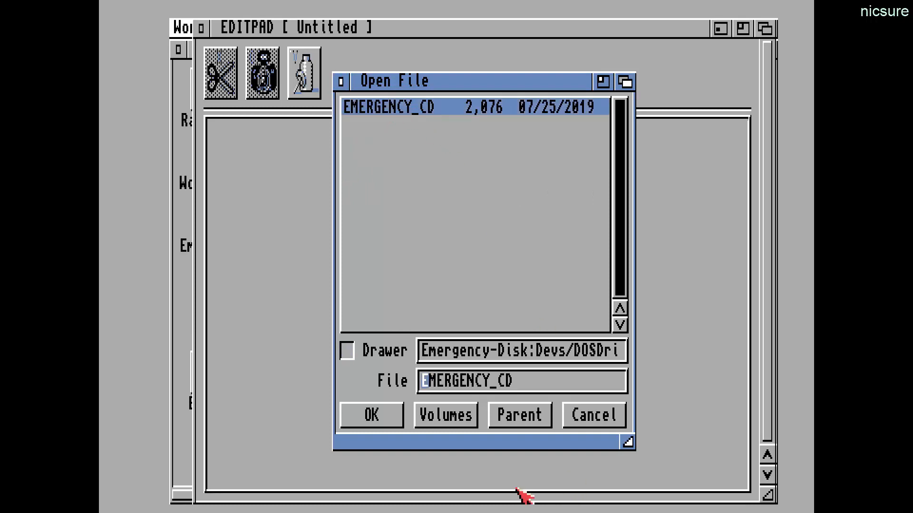
{"action": "left_click", "coordinate": [383, 420]}
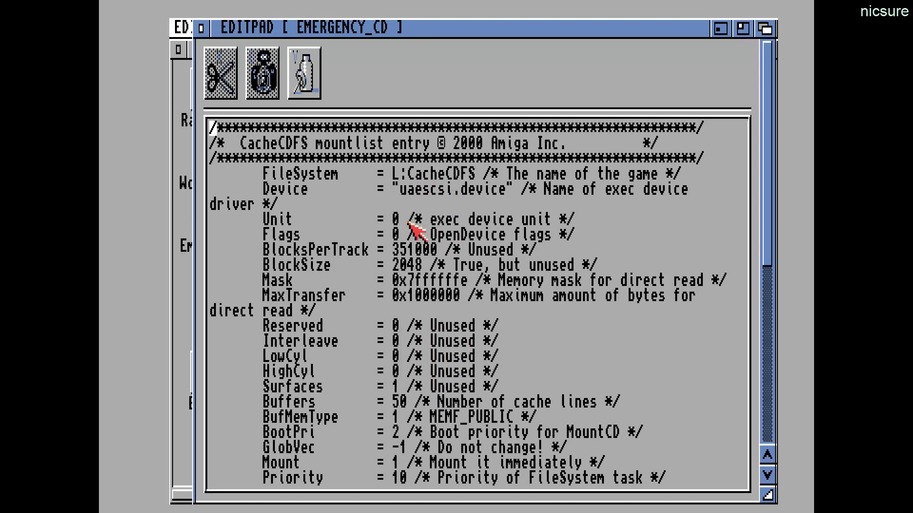
Change the mountlist's Device entry to "scsi.device" and set its Unit to 1
{"action": "left_click", "coordinate": [418, 189]}
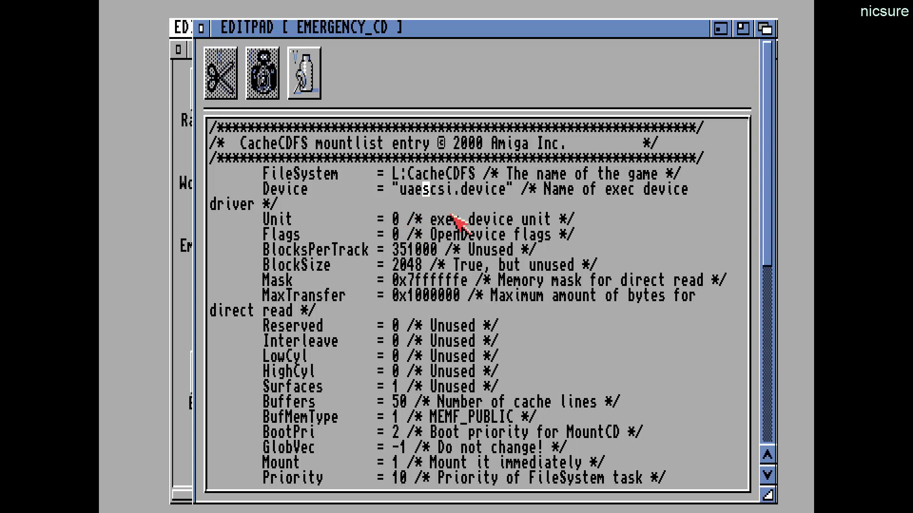
{"action": "key", "text": "BackSpace"}
{"action": "key", "text": "BackSpace"}
{"action": "key", "text": "BackSpace"}
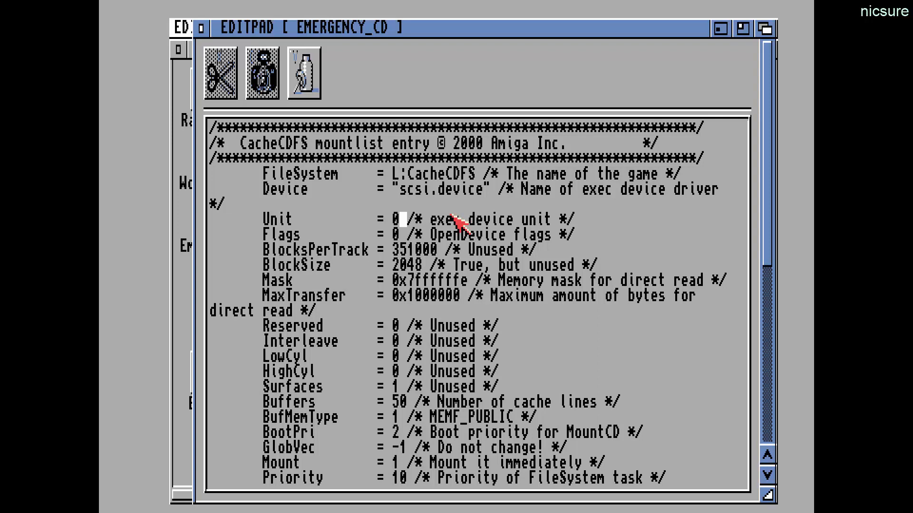
{"action": "key", "text": "BackSpace"}
{"action": "type", "text": "1"}
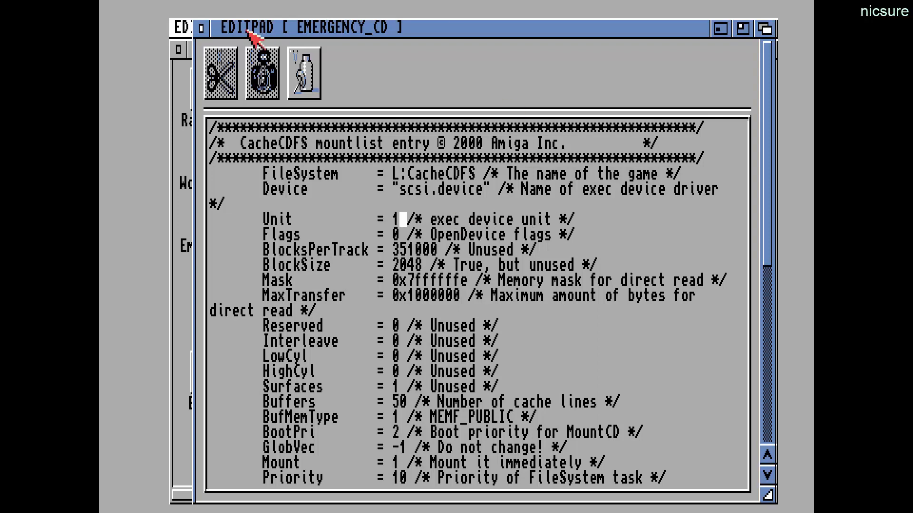
Save the edited EMERGENCY_CD mountlist and close the editor
{"action": "right_click", "coordinate": [215, 28]}
{"action": "left_click", "coordinate": [204, 26]}
{"action": "left_click", "coordinate": [255, 27]}
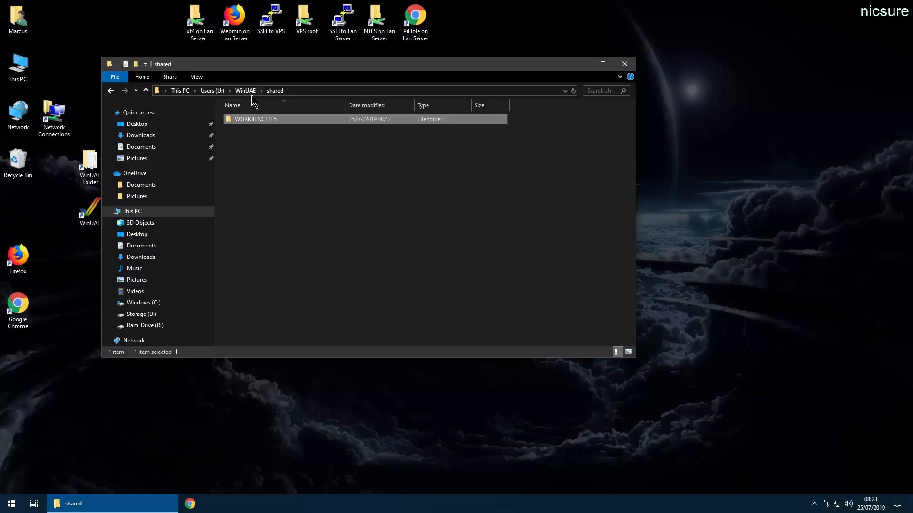
Relaunch WinUAE from the Windows desktop and load the A4000 (Main System) configuration
{"action": "double_click", "coordinate": [90, 211]}
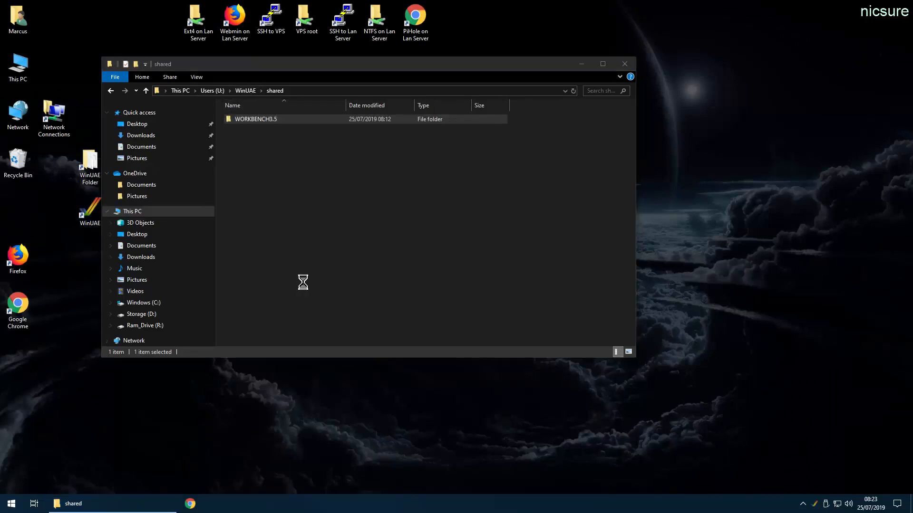
{"action": "left_click", "coordinate": [256, 226]}
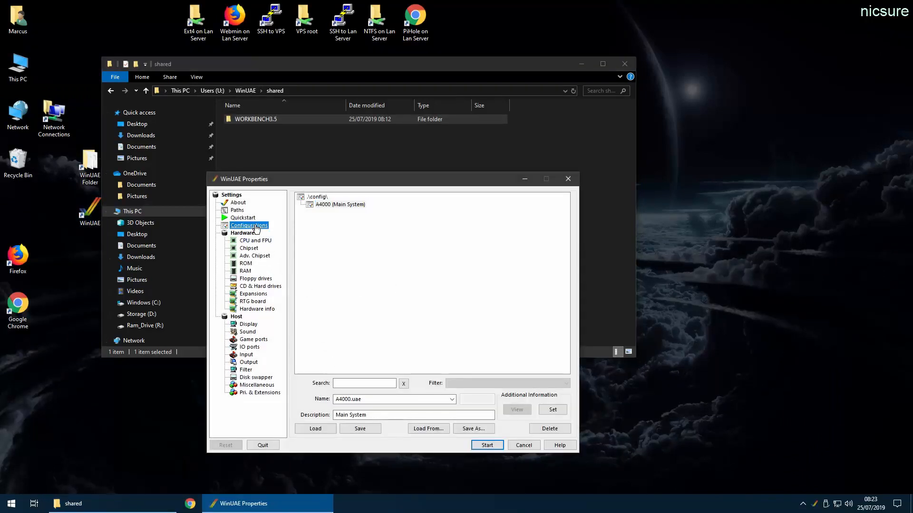
{"action": "left_click", "coordinate": [315, 429]}
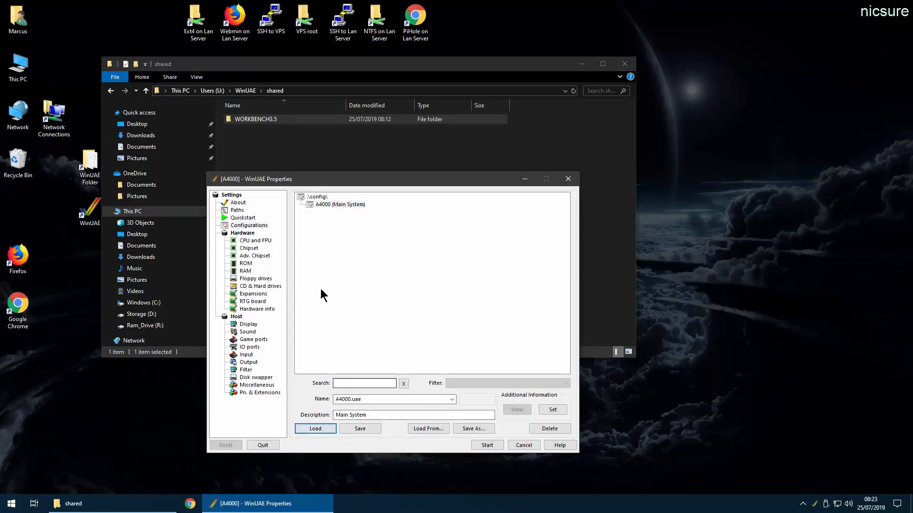
Remove the EmBoot shared directory drive from the CD and hard drives, and save the A4000 configuration
{"action": "left_click", "coordinate": [273, 288]}
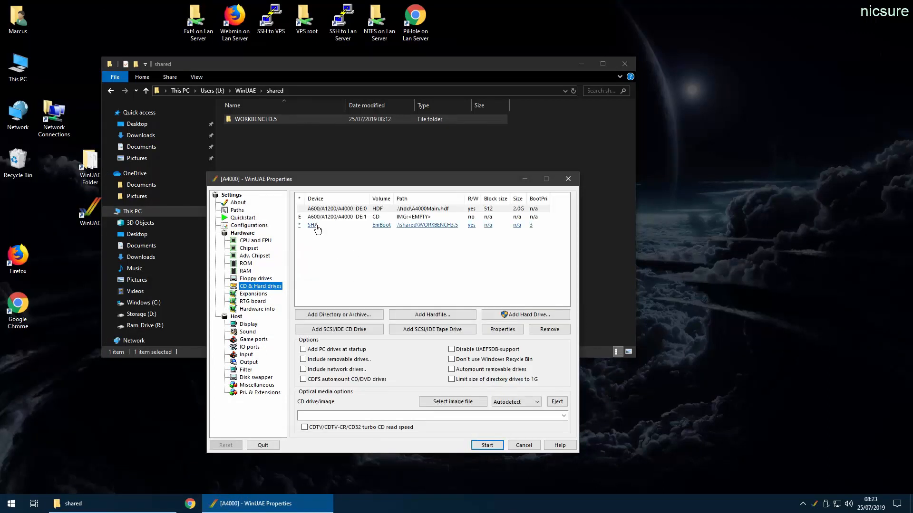
{"action": "left_click", "coordinate": [360, 225]}
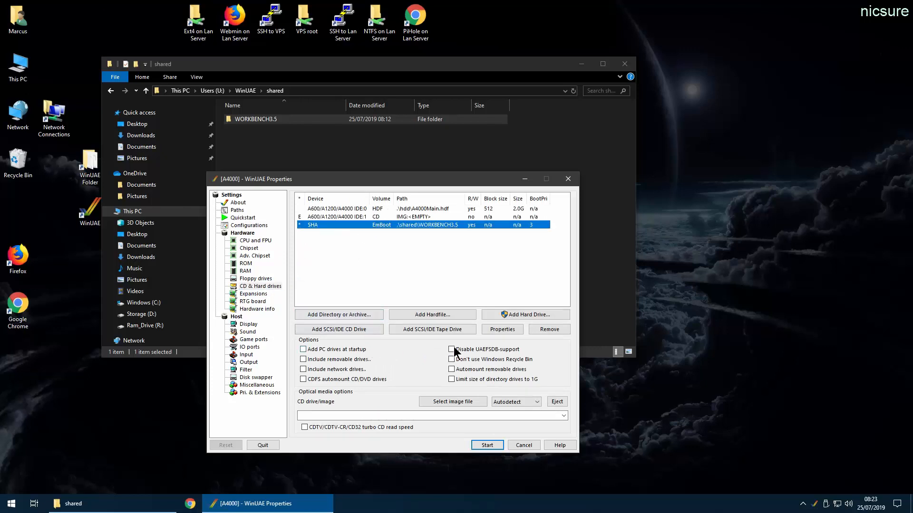
{"action": "left_click", "coordinate": [542, 335]}
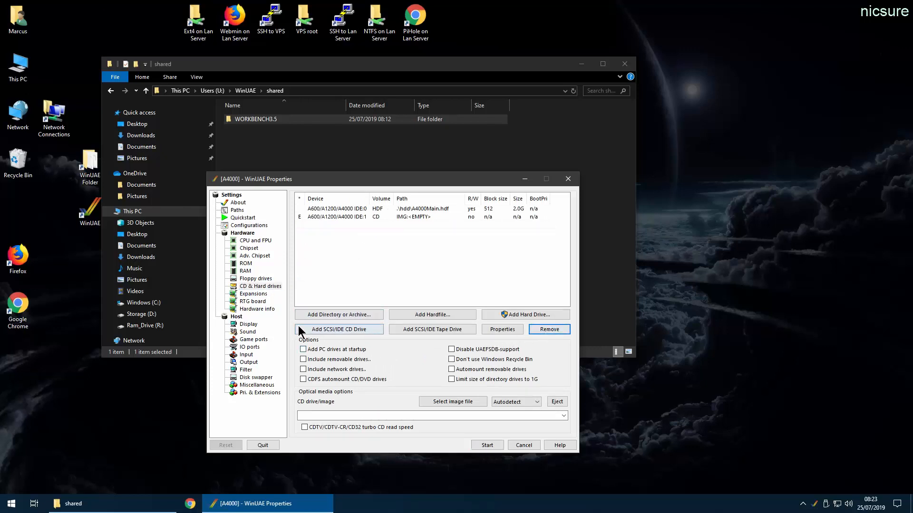
{"action": "left_click", "coordinate": [252, 227]}
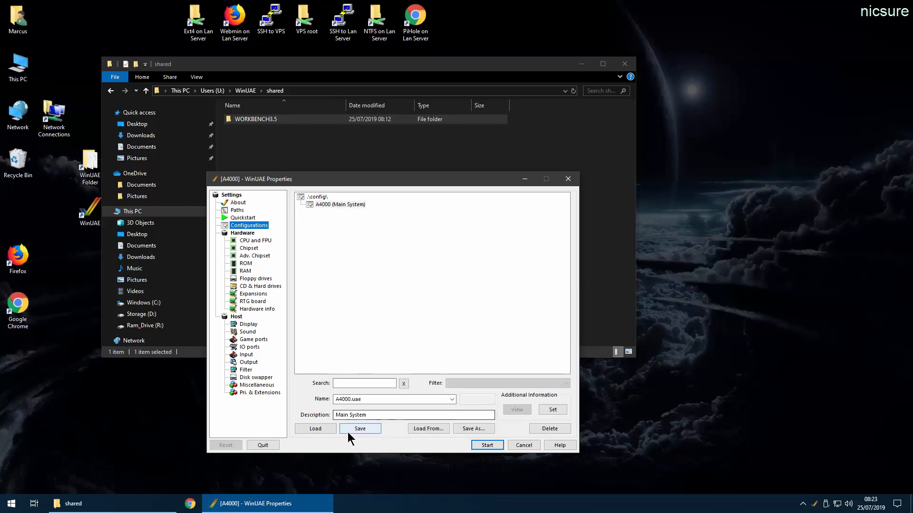
{"action": "left_click", "coordinate": [352, 430]}
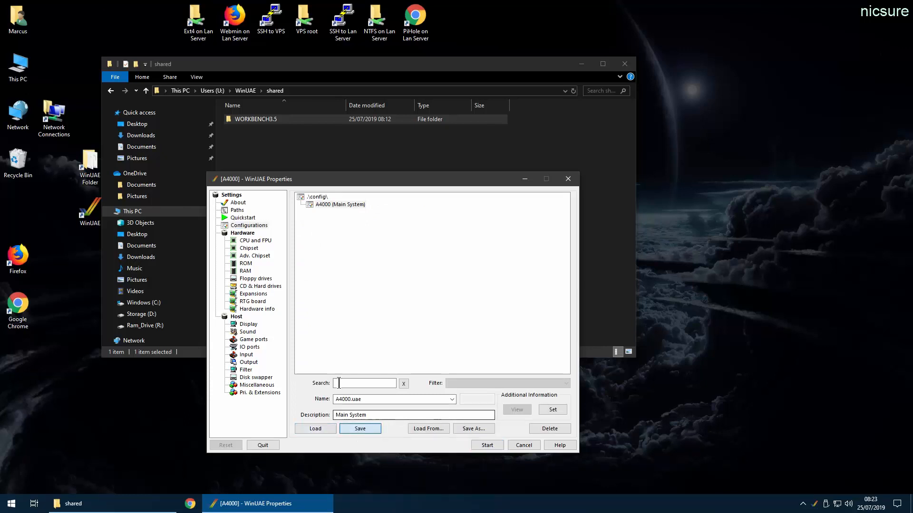
Insert the Emergency39.adf image into floppy drive DF0
{"action": "left_click", "coordinate": [263, 287]}
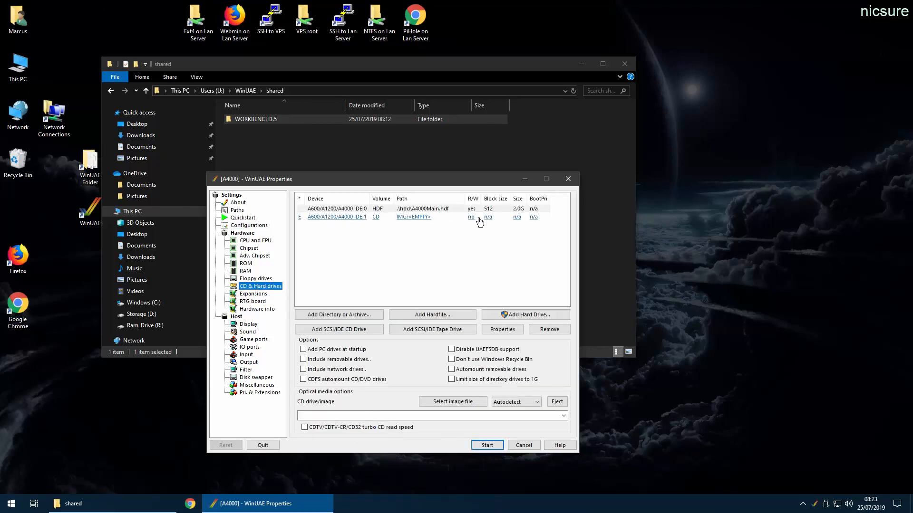
{"action": "left_click", "coordinate": [267, 279]}
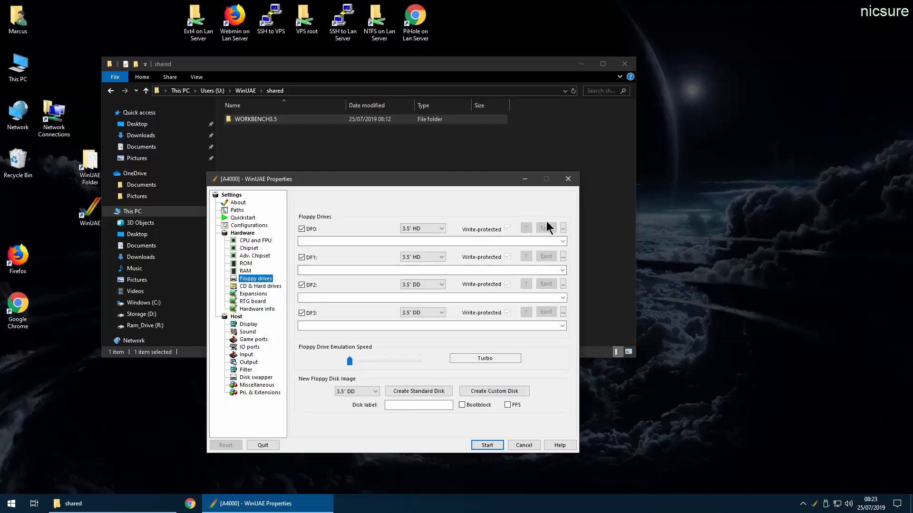
{"action": "left_click", "coordinate": [563, 229]}
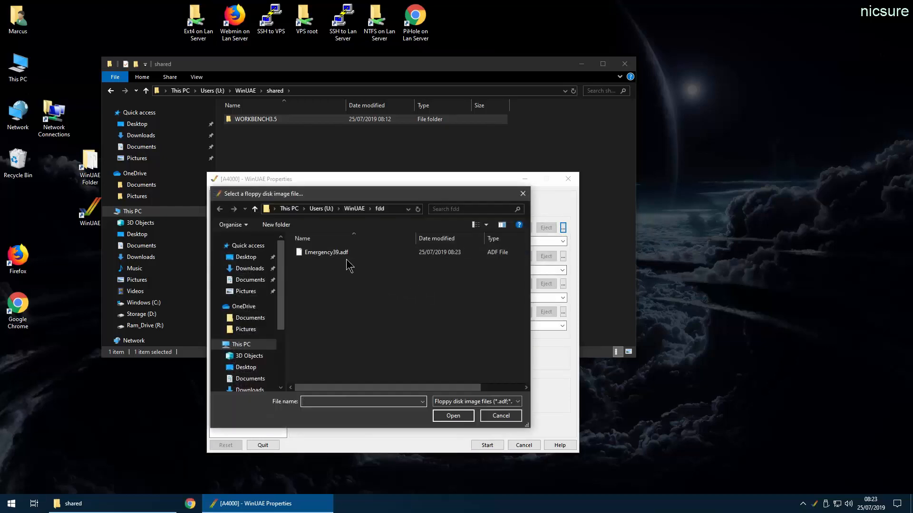
{"action": "double_click", "coordinate": [338, 253]}
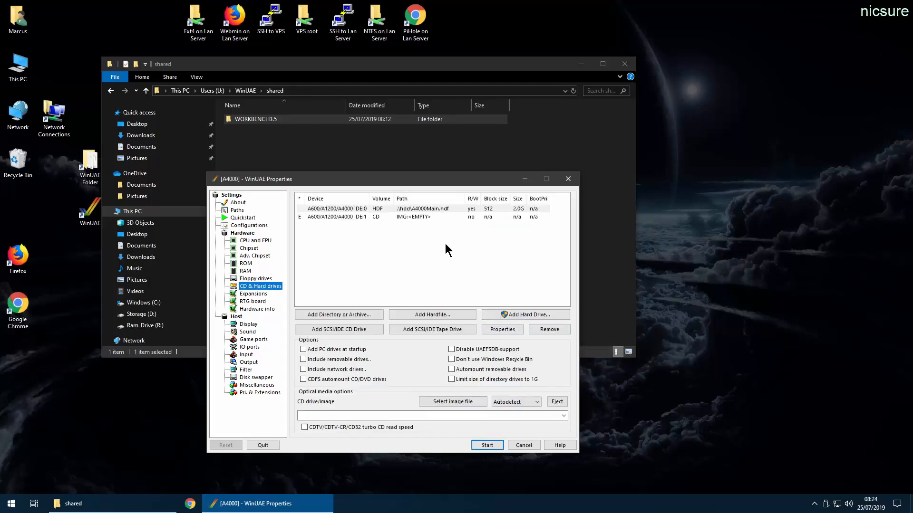
Mount AmigaOS39.iso as the disc image in the A4000's IDE CD drive
{"action": "left_click", "coordinate": [458, 403]}
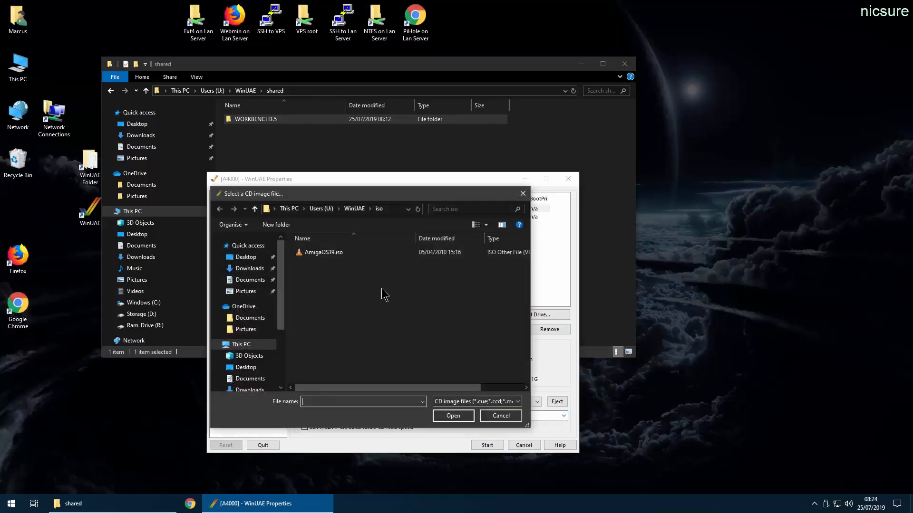
{"action": "double_click", "coordinate": [321, 254]}
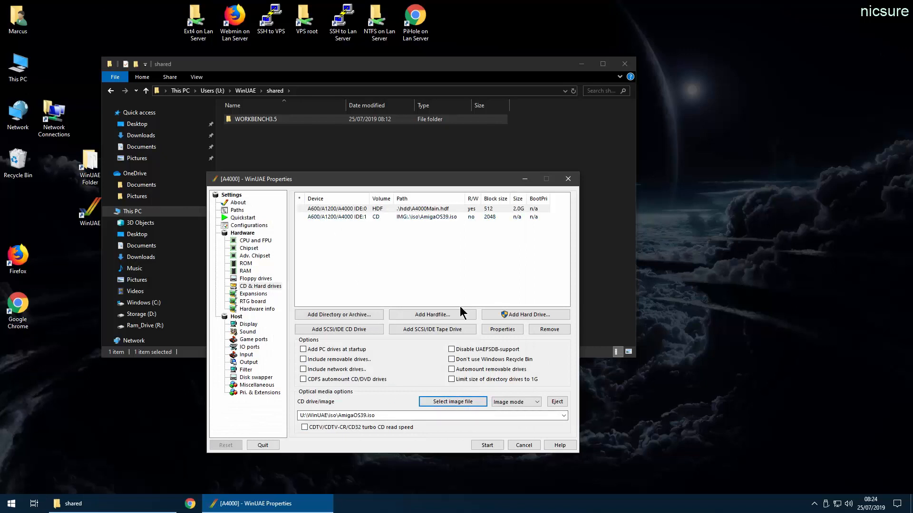
{"action": "left_click", "coordinate": [260, 286]}
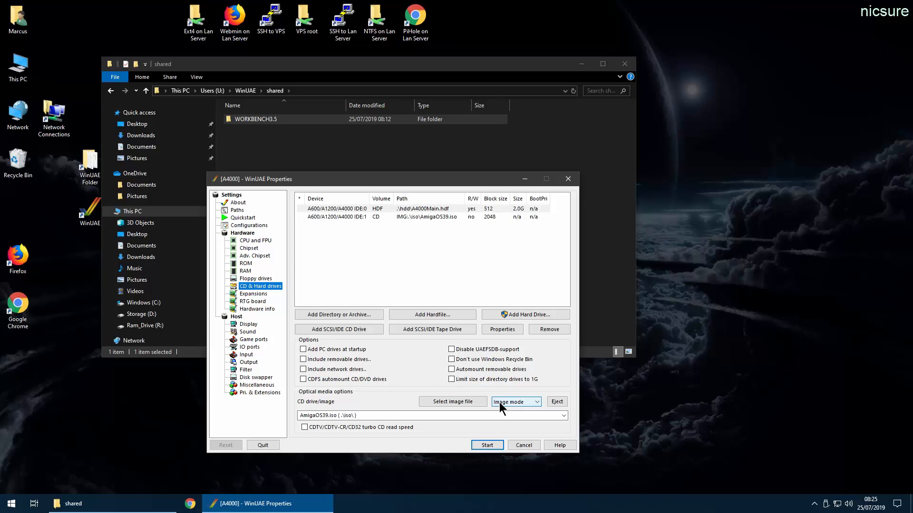
Start the emulation from the emergency disk and move the small floating window clear of the AmigaOS3.9 disc icon
{"action": "left_click", "coordinate": [487, 446]}
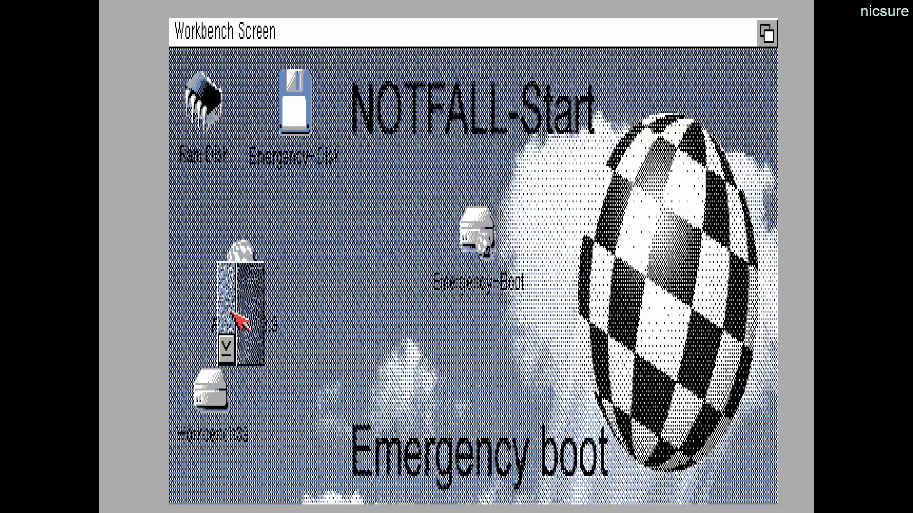
{"action": "left_click_drag", "start_coordinate": [232, 299], "coordinate": [332, 418]}
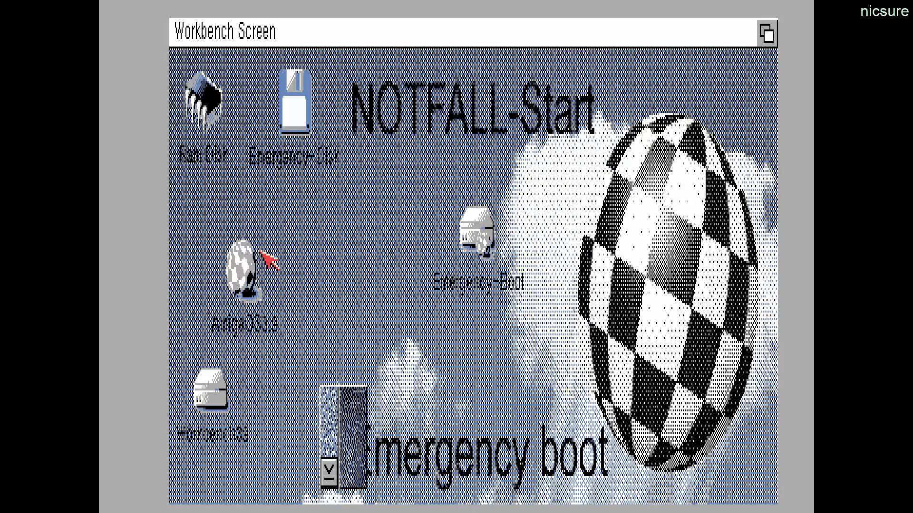
Launch the OS3.9-Installation program from the OS-Version3.9 drawer on the AmigaOS3.9 disc
{"action": "left_click", "coordinate": [342, 232]}
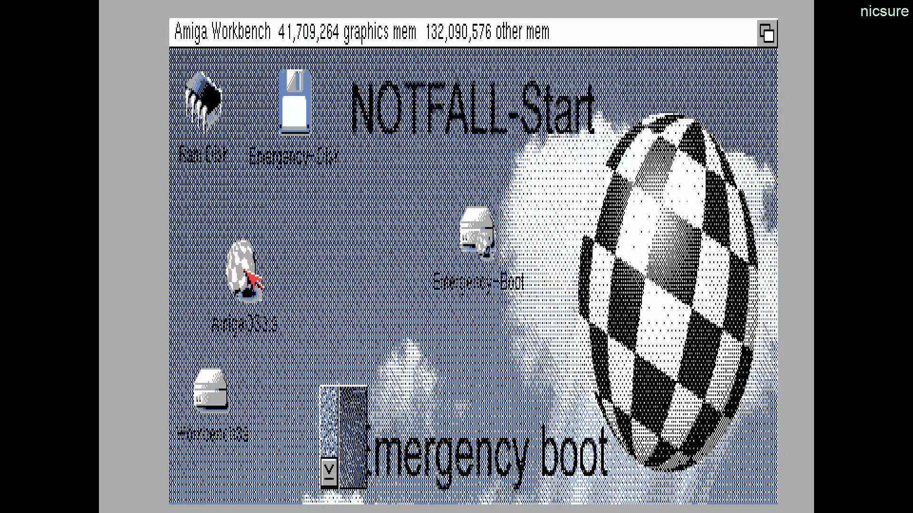
{"action": "left_click", "coordinate": [245, 263]}
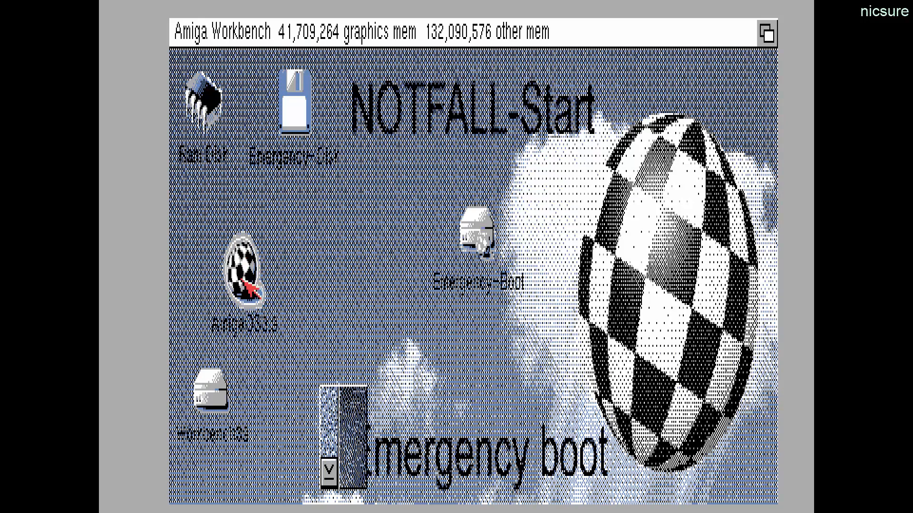
{"action": "double_click", "coordinate": [245, 278]}
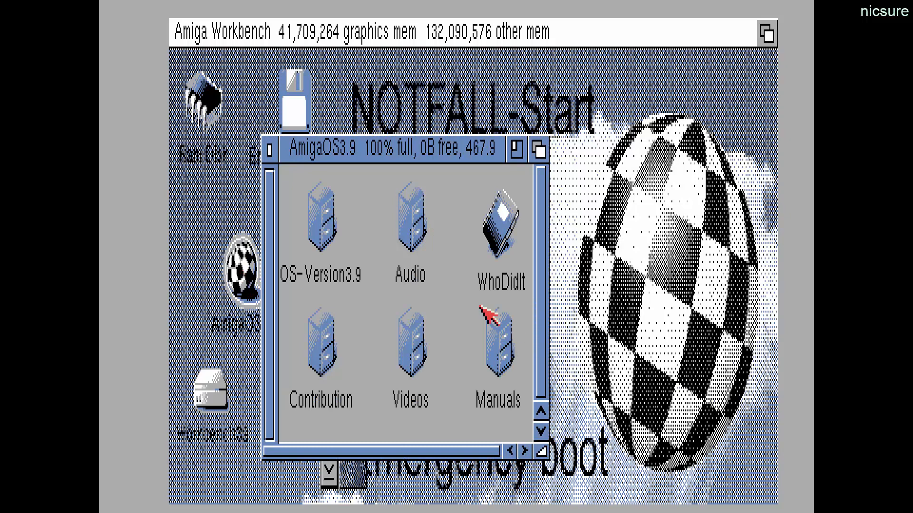
{"action": "double_click", "coordinate": [322, 228]}
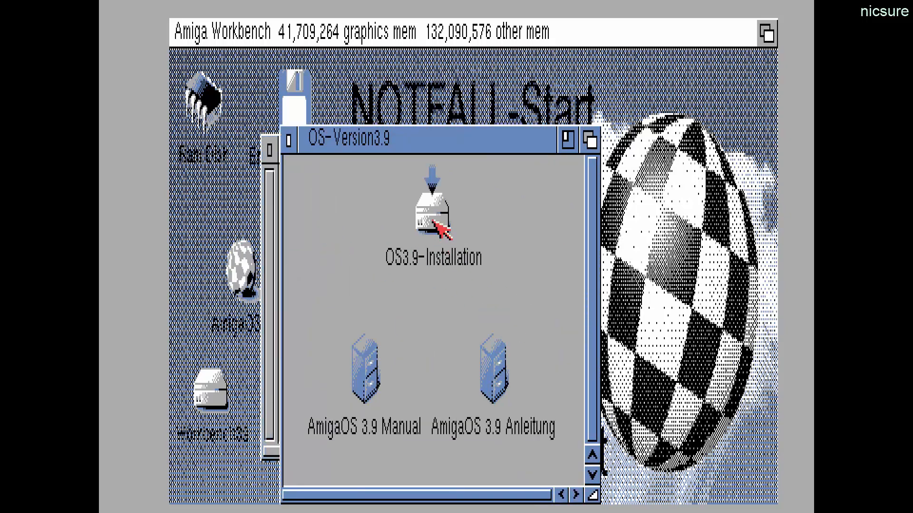
{"action": "left_click", "coordinate": [433, 215]}
{"action": "double_click", "coordinate": [432, 215]}
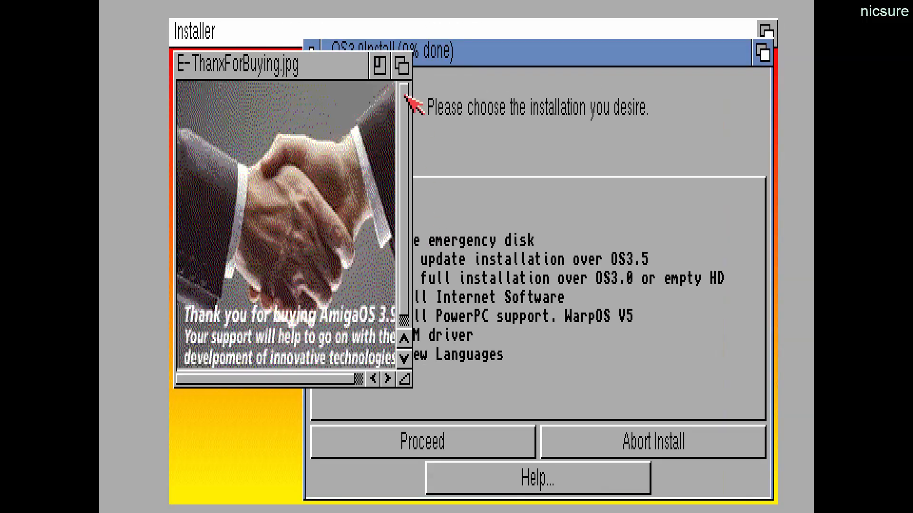
Choose the OS3.9 full installation over OS3.0 or empty HD, and accept the license agreement
{"action": "left_click", "coordinate": [395, 67]}
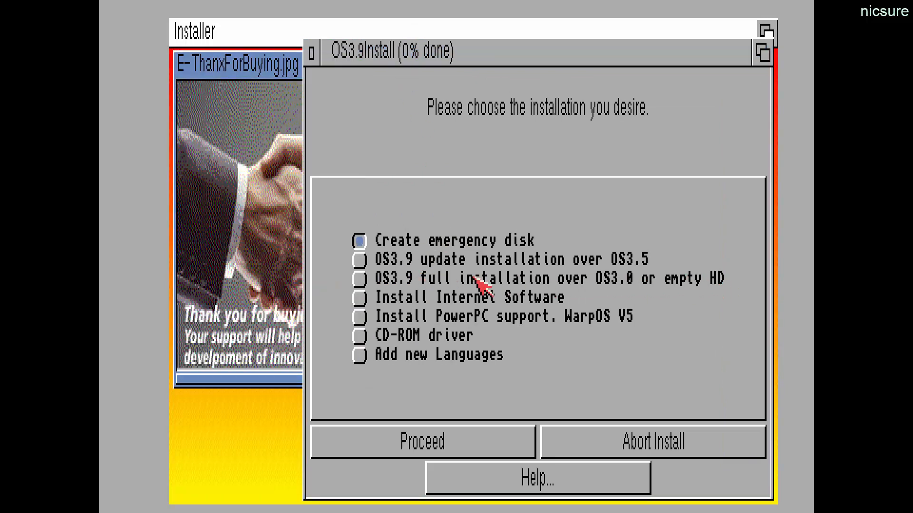
{"action": "left_click", "coordinate": [363, 280]}
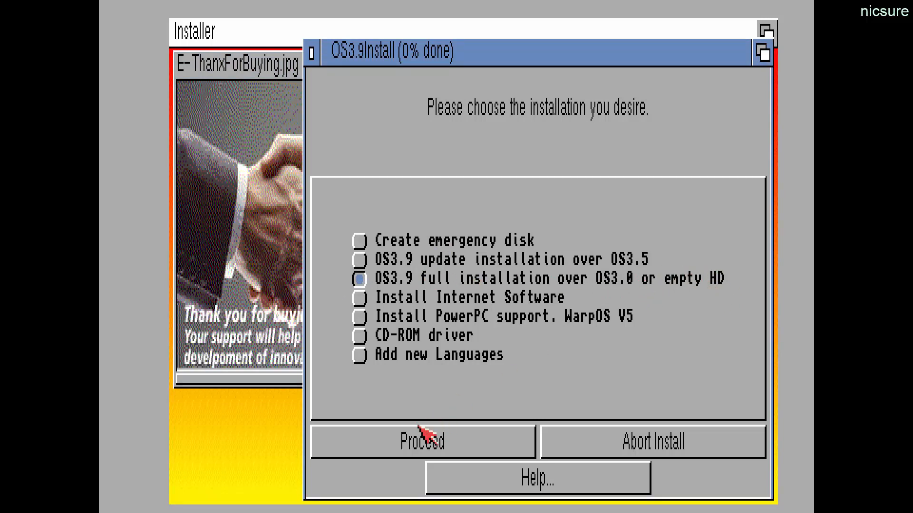
{"action": "left_click", "coordinate": [421, 439]}
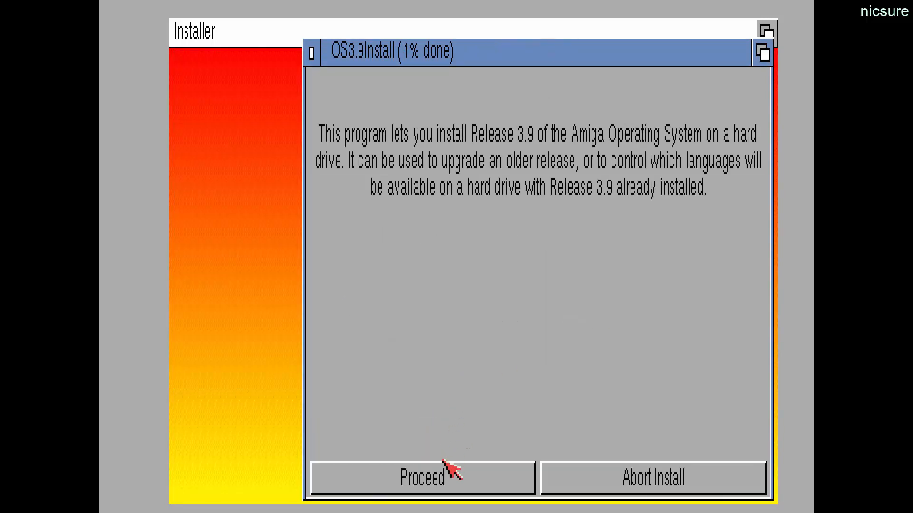
{"action": "left_click", "coordinate": [447, 477]}
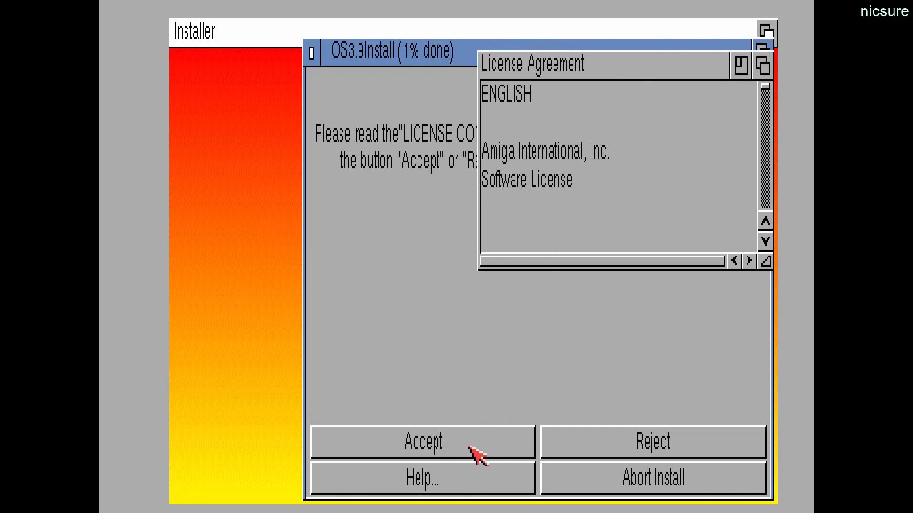
{"action": "left_click", "coordinate": [469, 450]}
{"action": "left_click", "coordinate": [446, 442]}
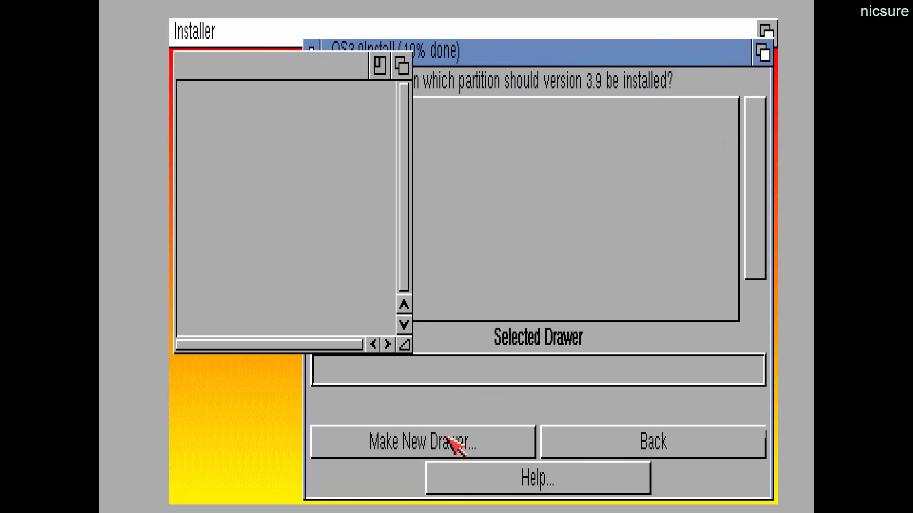
Select the Workbench39 partition as the installation target and keep English as the installed language
{"action": "left_click", "coordinate": [399, 61]}
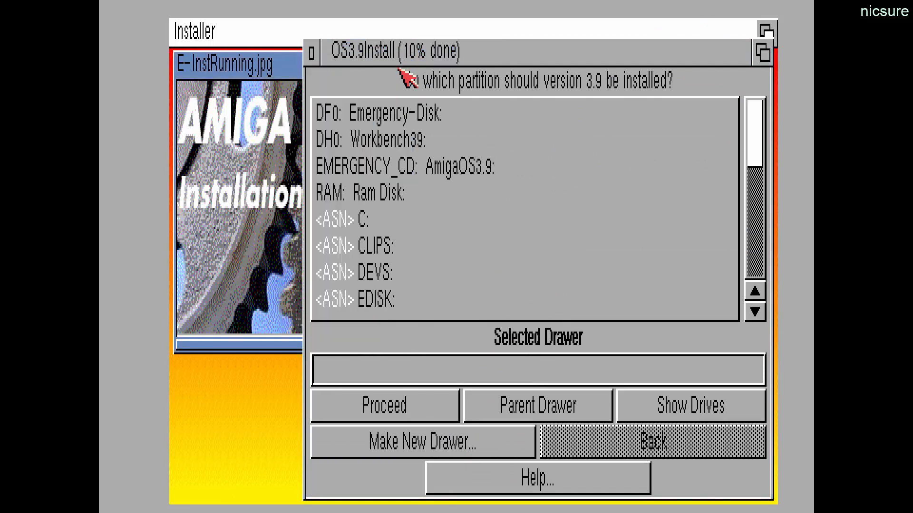
{"action": "left_click", "coordinate": [333, 141]}
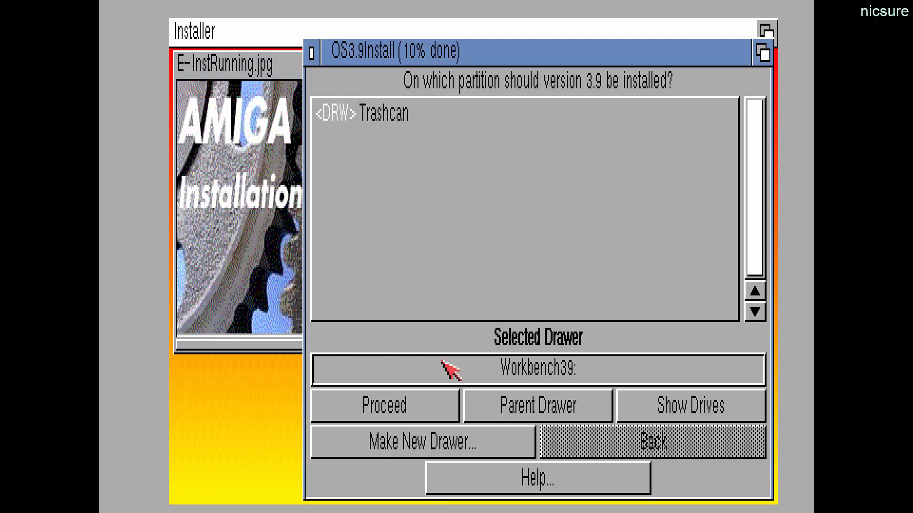
{"action": "left_click", "coordinate": [416, 403]}
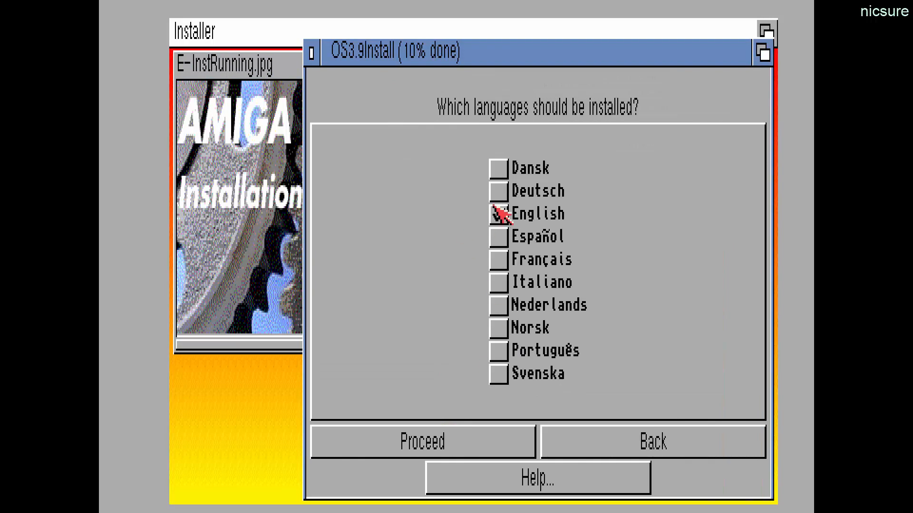
{"action": "left_click", "coordinate": [460, 440]}
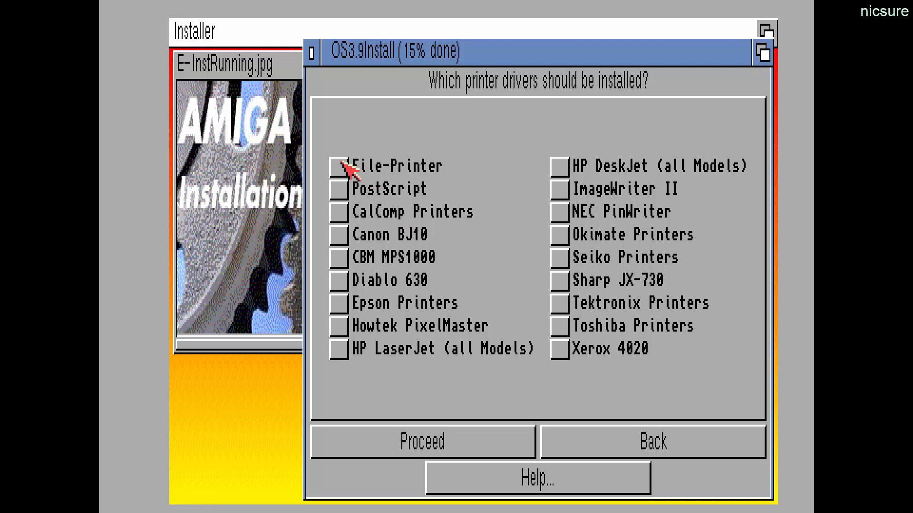
Select the File-Printer, PostScript, Epson Printers, HP LaserJet and HP DeskJet drivers for installation
{"action": "left_click", "coordinate": [341, 164]}
{"action": "left_click", "coordinate": [334, 192]}
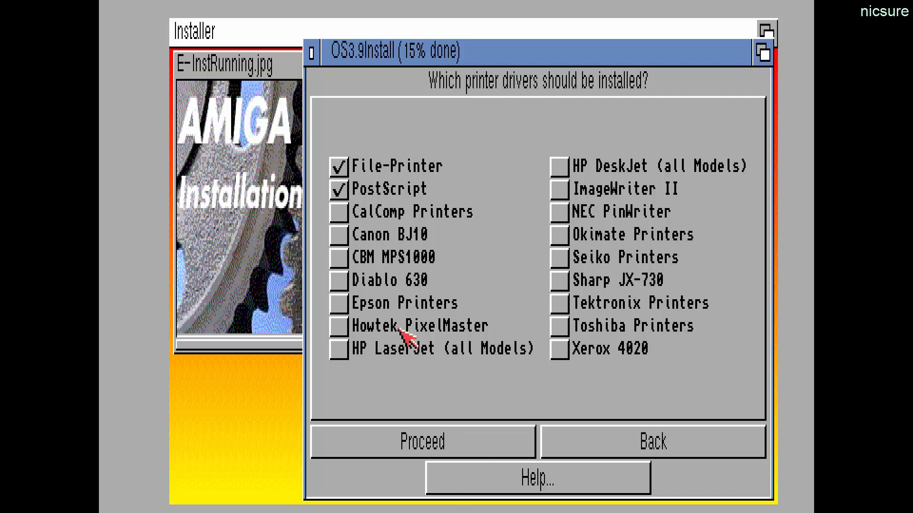
{"action": "left_click", "coordinate": [337, 304]}
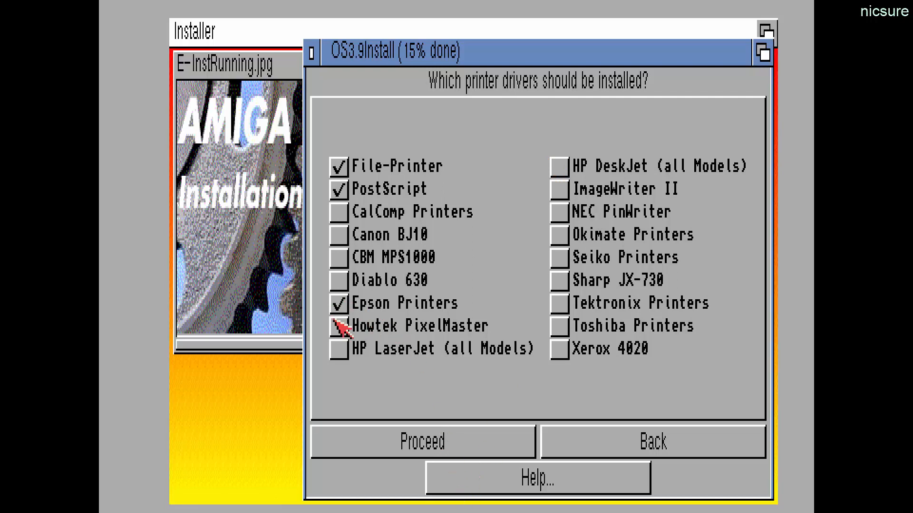
{"action": "left_click", "coordinate": [338, 351]}
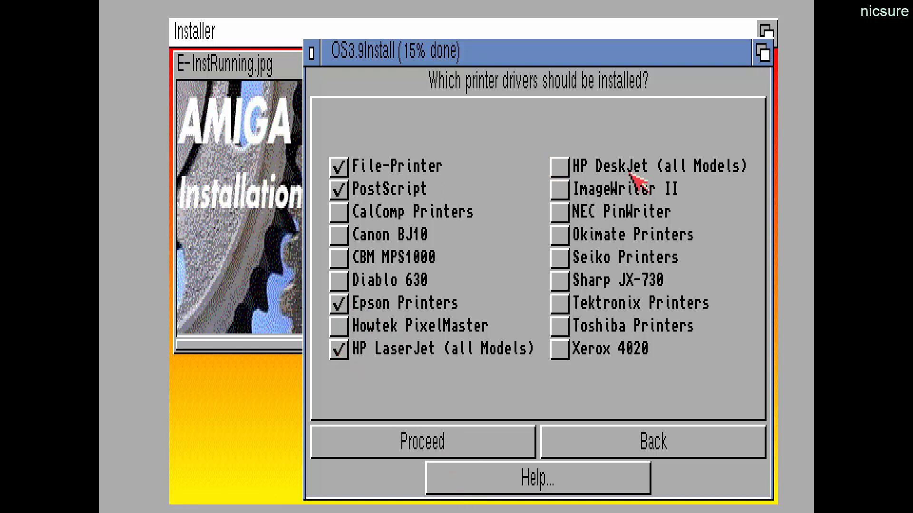
{"action": "left_click", "coordinate": [563, 168]}
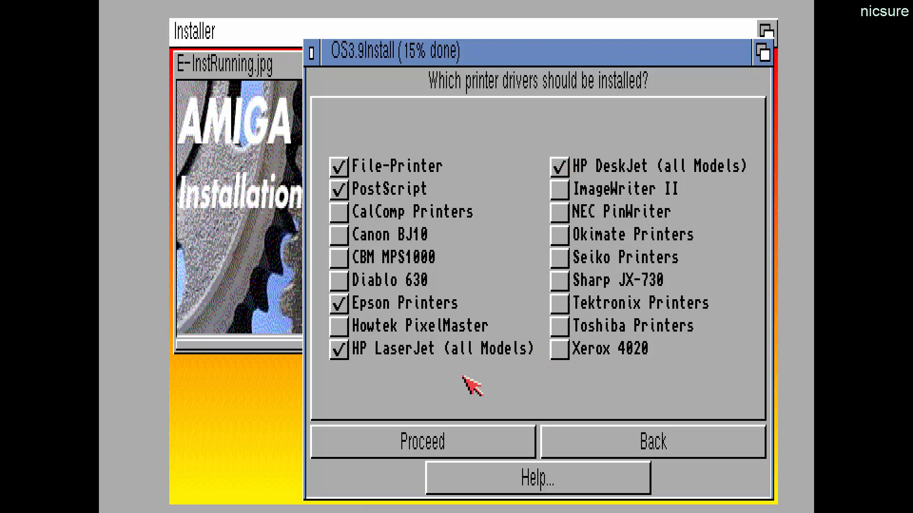
{"action": "left_click", "coordinate": [461, 439]}
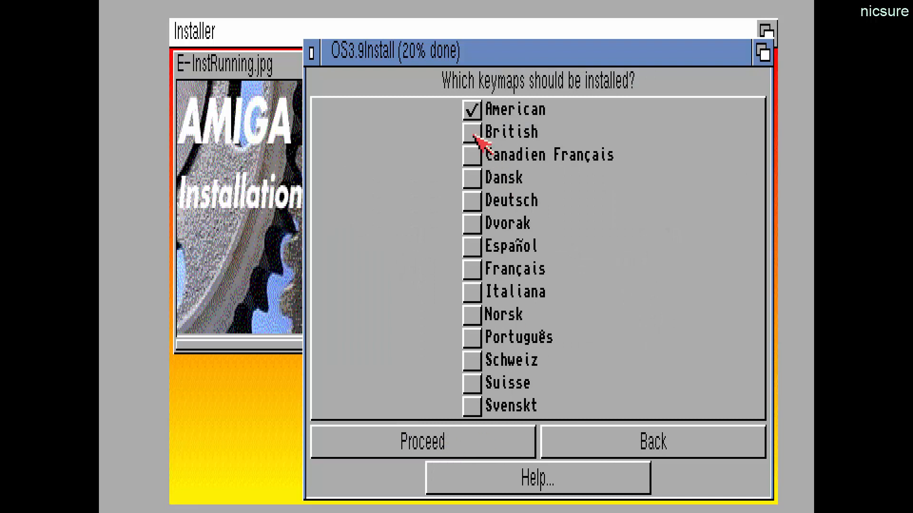
Choose only the British keymap instead of American, and agree to install the OS3.9 backdrops
{"action": "left_click", "coordinate": [472, 110]}
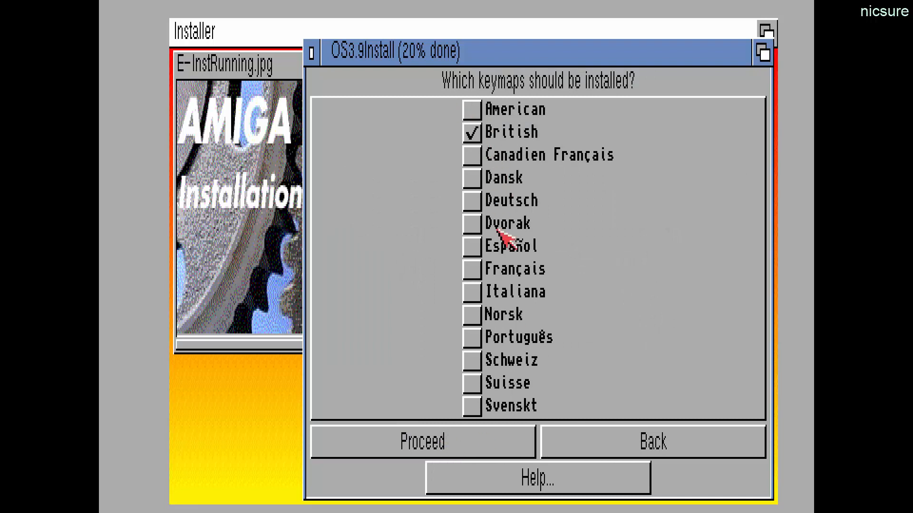
{"action": "left_click", "coordinate": [447, 437]}
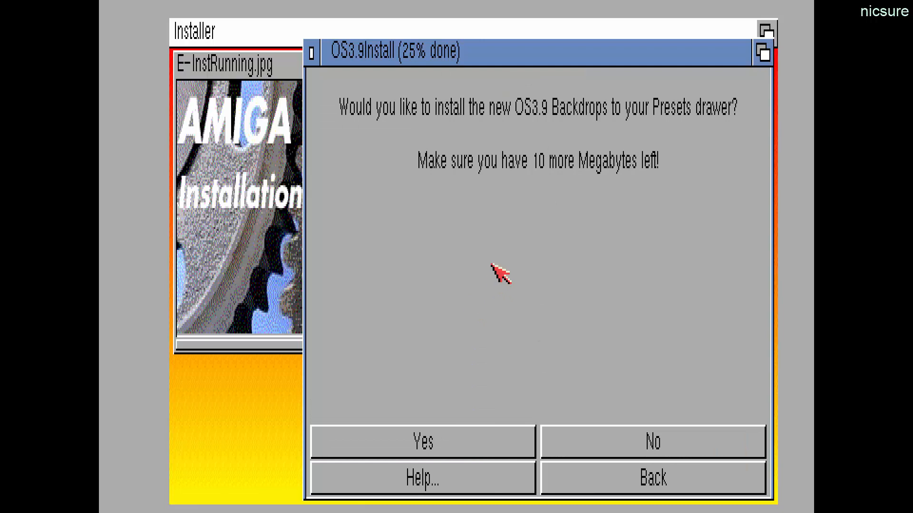
{"action": "left_click", "coordinate": [427, 445]}
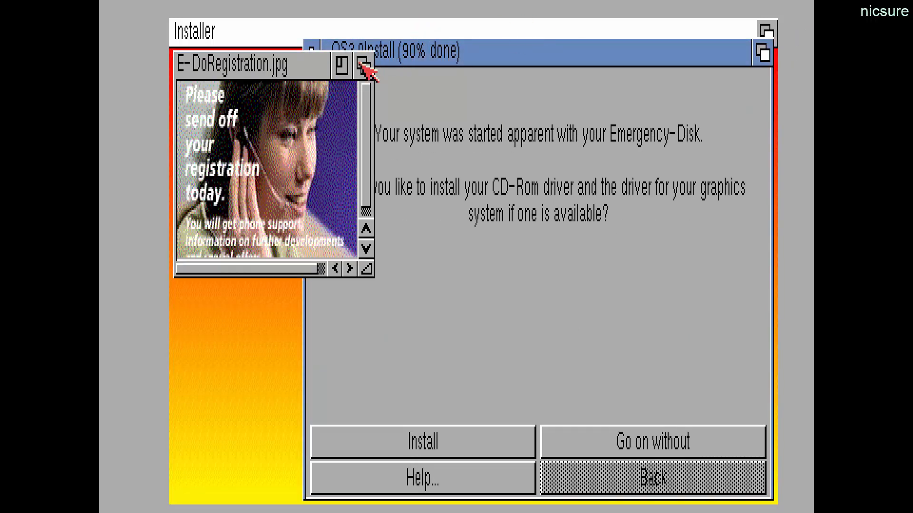
Shrink the registration picture window and install the CD-ROM and graphics drivers from the emergency disk
{"action": "left_click", "coordinate": [343, 66]}
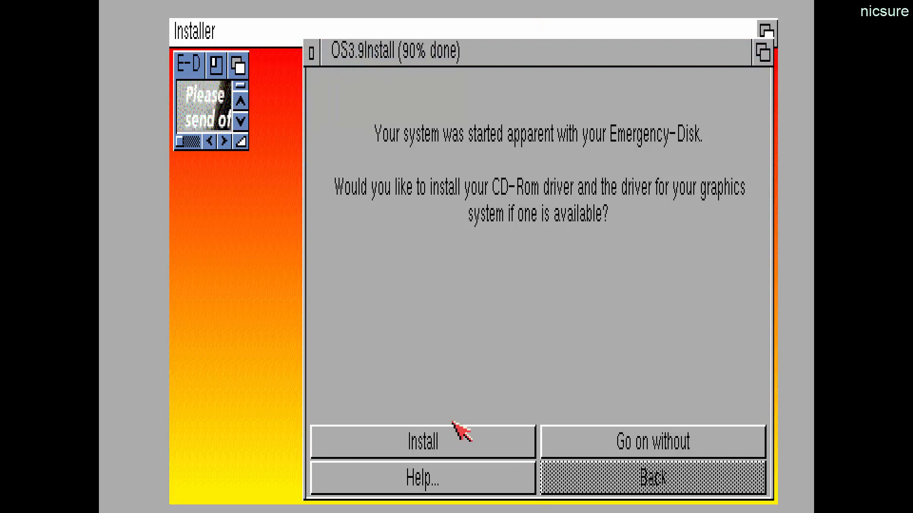
{"action": "left_click", "coordinate": [460, 448]}
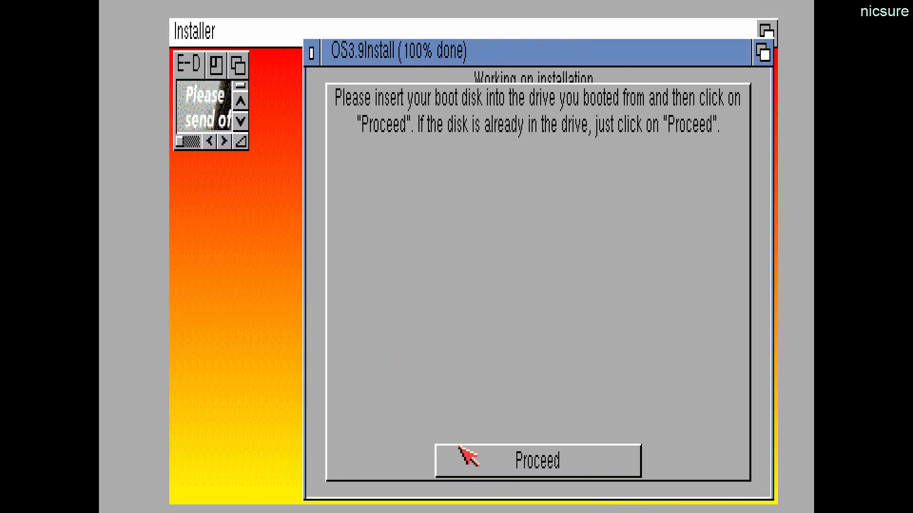
{"action": "left_click", "coordinate": [500, 455]}
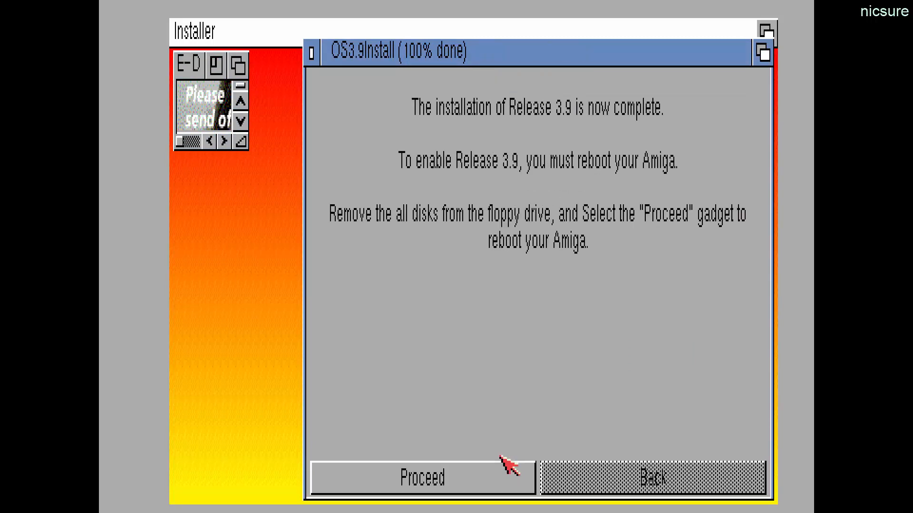
Eject Emergency39.adf from floppy drive DF0 and reboot the Amiga into the installed system
{"action": "key", "text": "F12"}
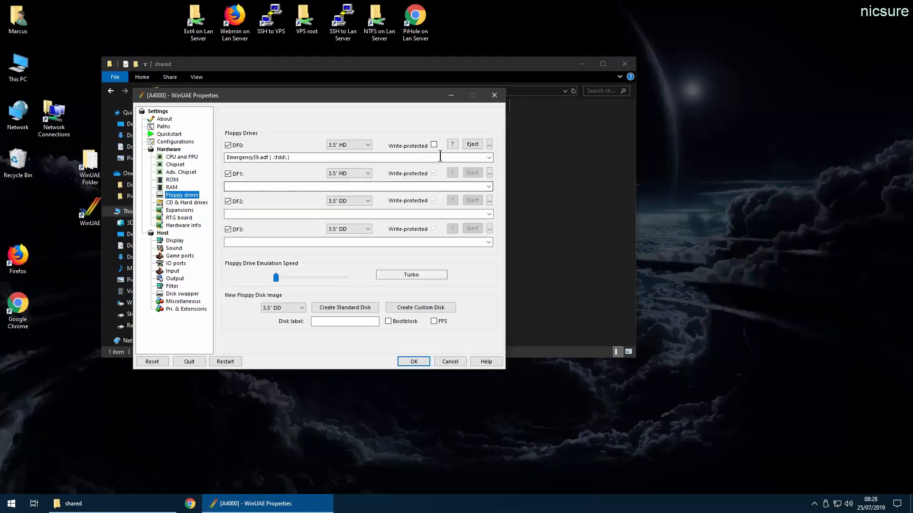
{"action": "left_click", "coordinate": [411, 363]}
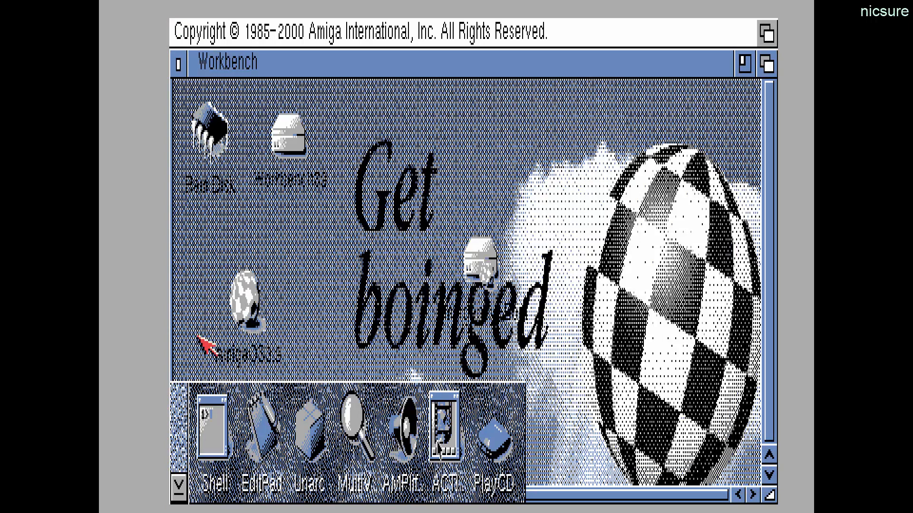
Move the AmigaOS3.9 disc icon toward the middle of the desktop, and open and enlarge the Workbench39 window
{"action": "left_click_drag", "start_coordinate": [247, 293], "coordinate": [403, 263]}
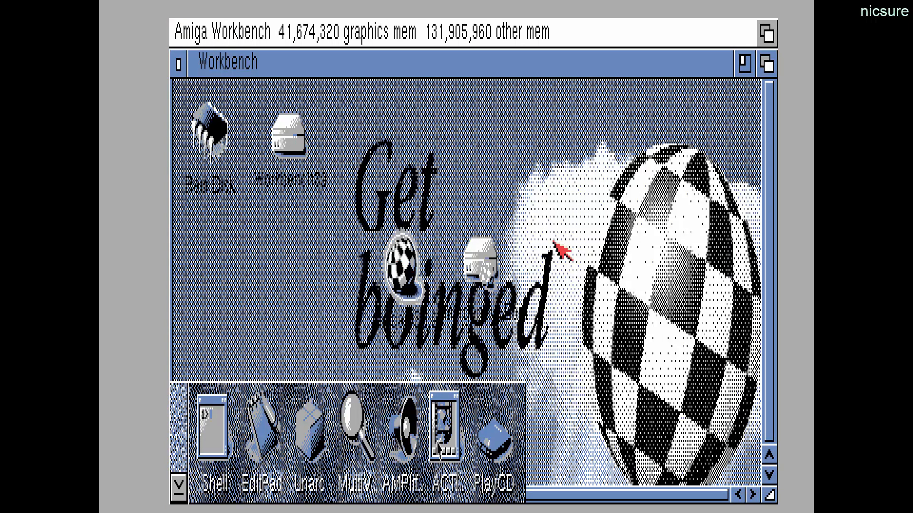
{"action": "double_click", "coordinate": [283, 136]}
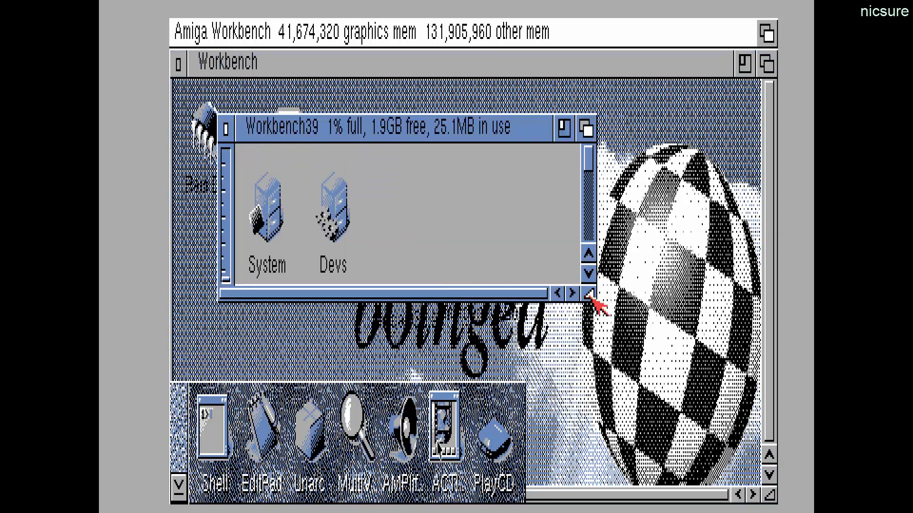
{"action": "left_click_drag", "start_coordinate": [589, 294], "coordinate": [645, 461]}
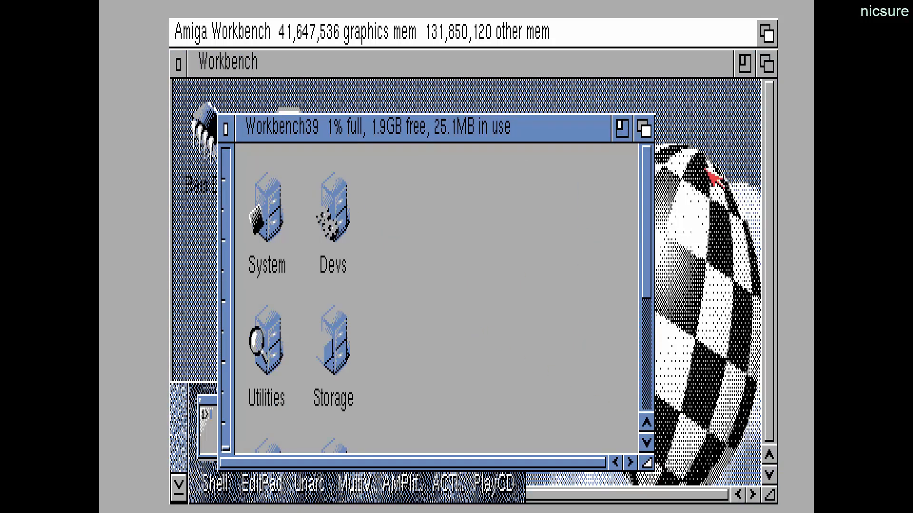
In the ScreenMode preferences, select 1280 x 512 Interlaced with 256 colors and save the settings
{"action": "left_click_drag", "start_coordinate": [650, 190], "coordinate": [675, 314]}
{"action": "double_click", "coordinate": [265, 378]}
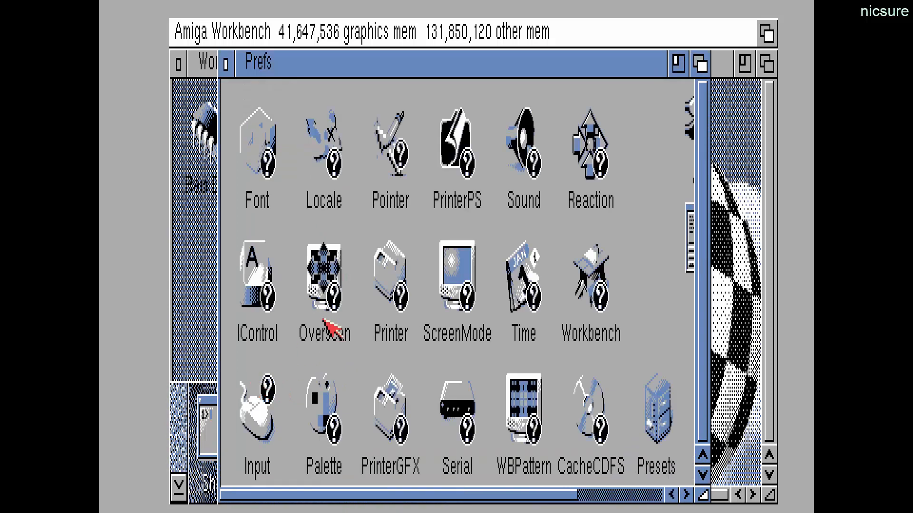
{"action": "double_click", "coordinate": [462, 267]}
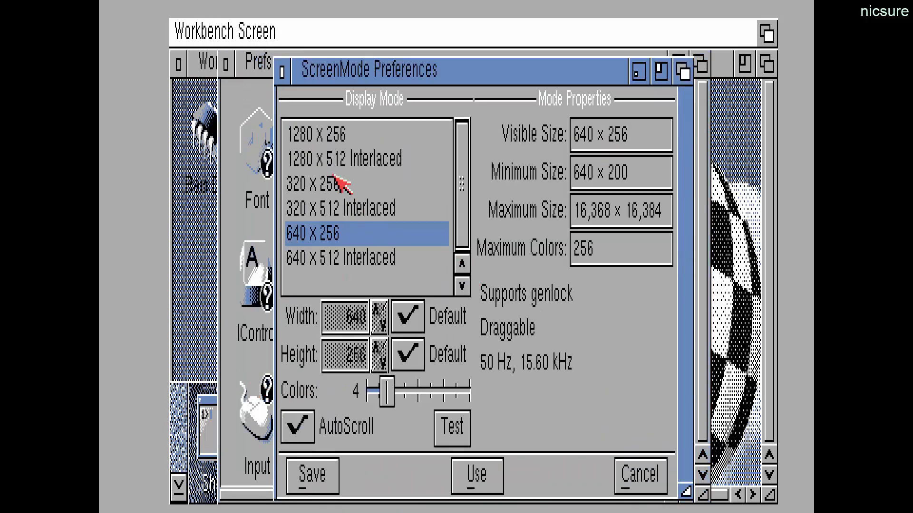
{"action": "left_click", "coordinate": [336, 163]}
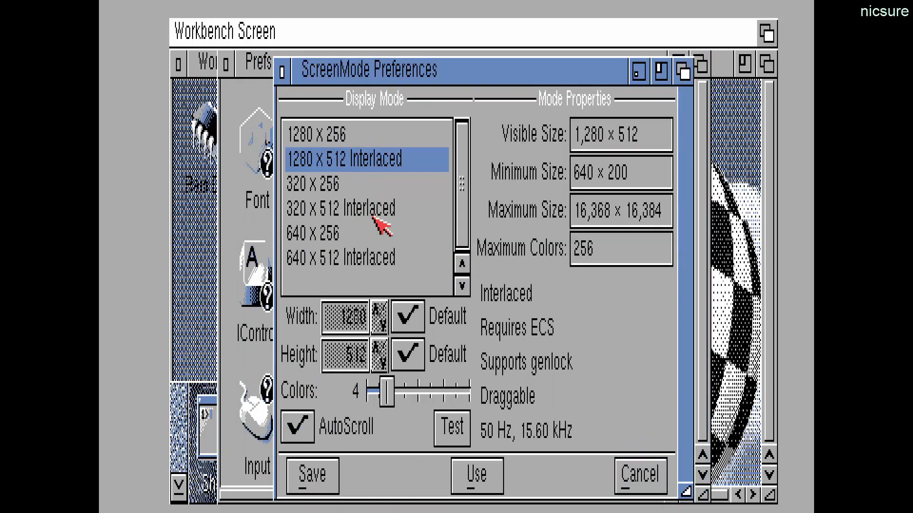
{"action": "left_click_drag", "start_coordinate": [389, 392], "coordinate": [477, 393]}
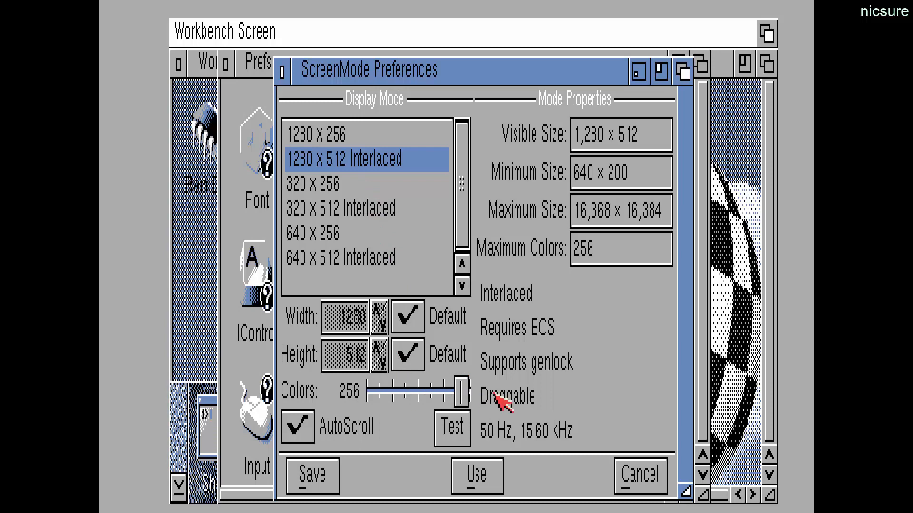
{"action": "left_click", "coordinate": [328, 481]}
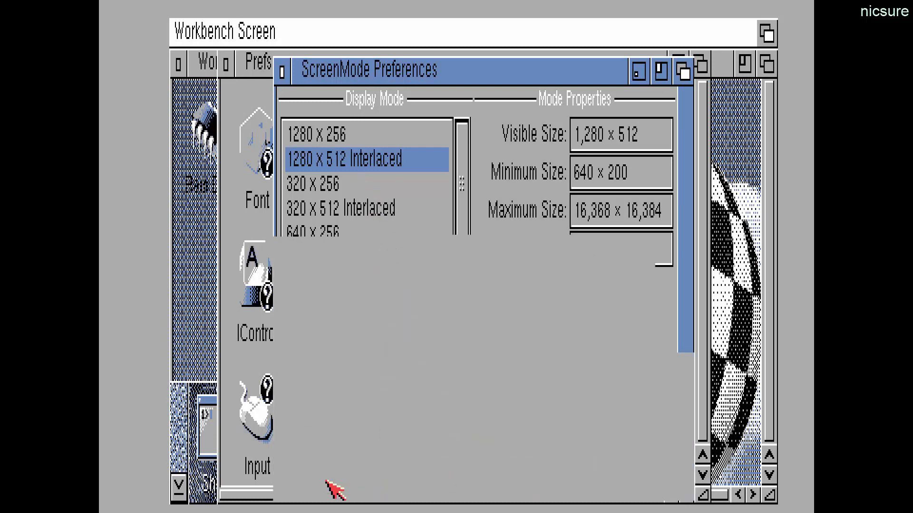
Open and enlarge the Workbench39 window, and check the ScreenMode preferences in its Prefs drawer
{"action": "left_click", "coordinate": [195, 218]}
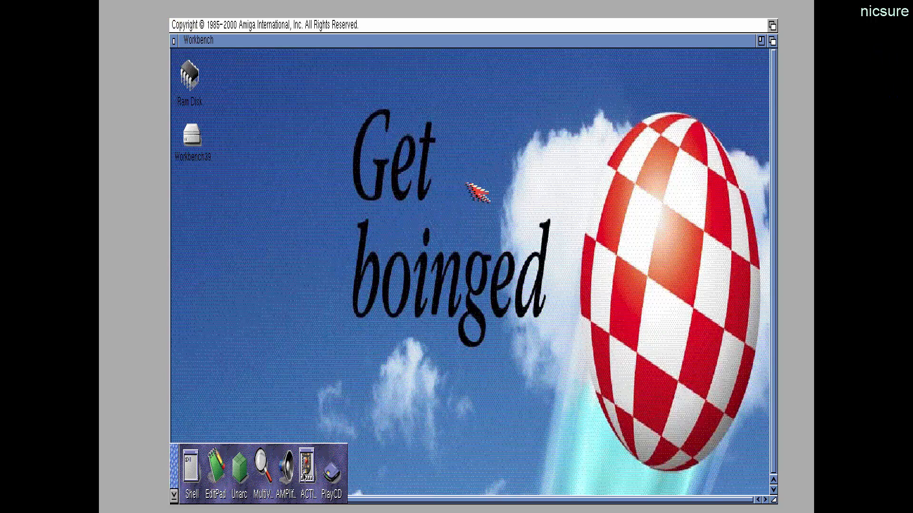
{"action": "double_click", "coordinate": [192, 137]}
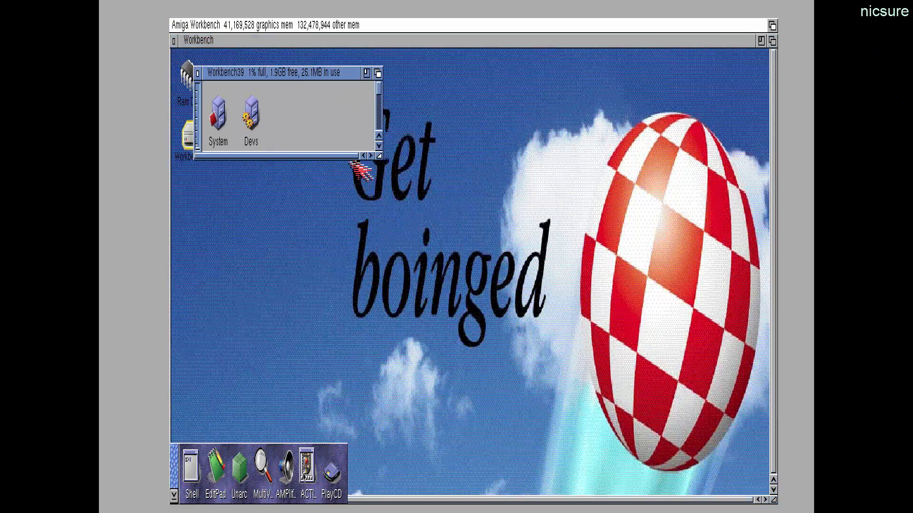
{"action": "left_click_drag", "start_coordinate": [380, 157], "coordinate": [419, 387]}
{"action": "double_click", "coordinate": [220, 313]}
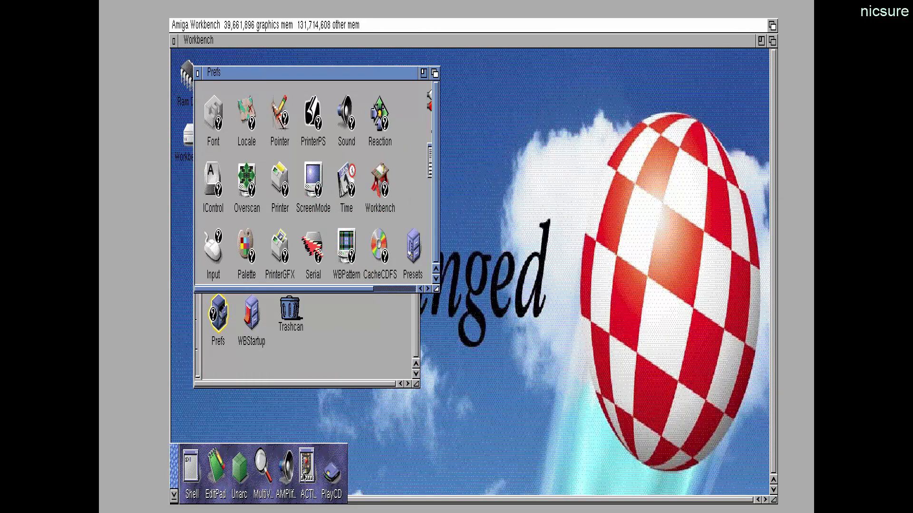
{"action": "double_click", "coordinate": [313, 185]}
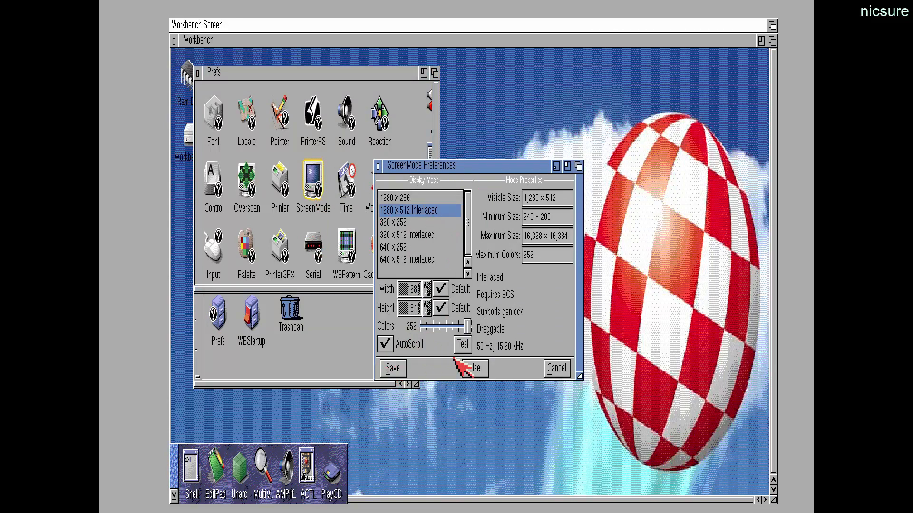
{"action": "left_click", "coordinate": [379, 166]}
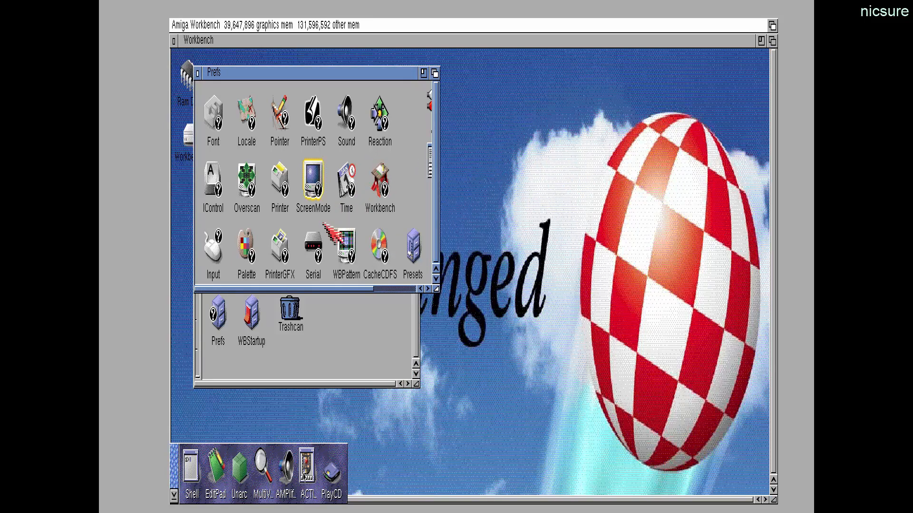
In the Overscan preferences, enlarge the PAL text overscan area to 724 x 270 and accept it
{"action": "left_click", "coordinate": [243, 188]}
{"action": "left_click", "coordinate": [243, 189]}
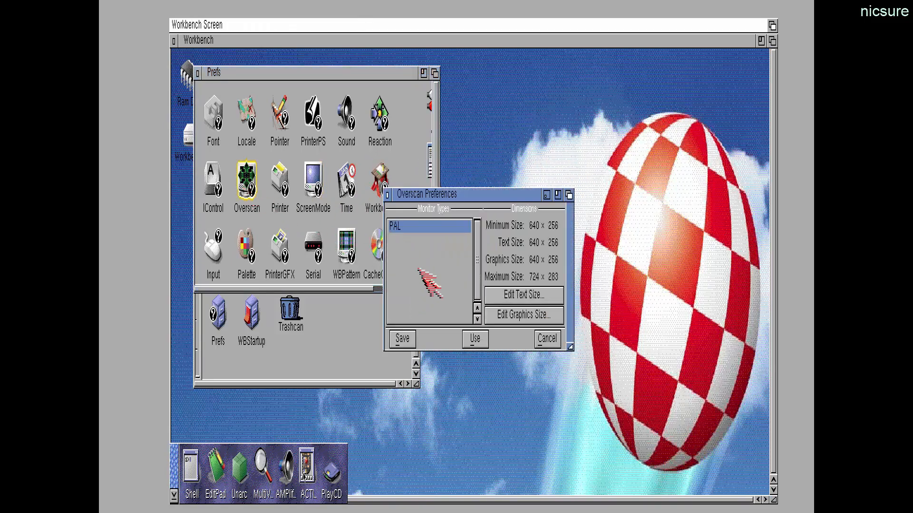
{"action": "left_click", "coordinate": [519, 297]}
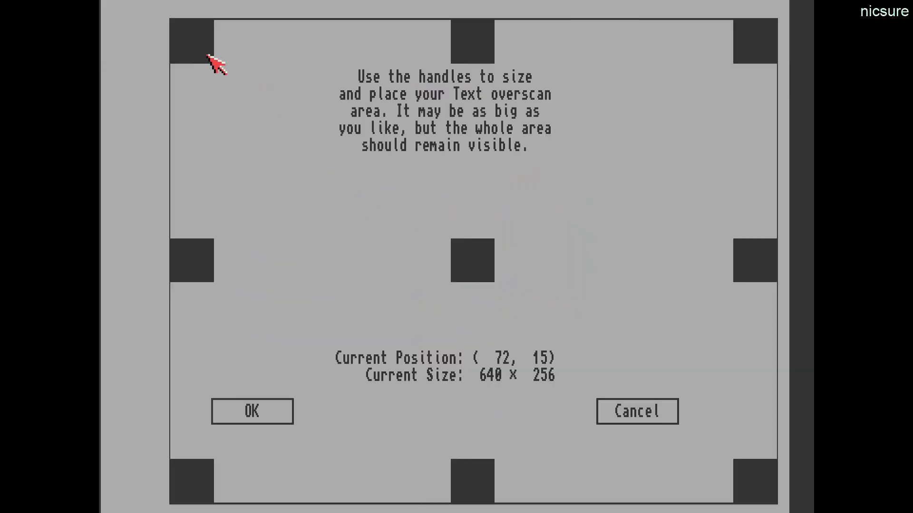
{"action": "left_click_drag", "start_coordinate": [214, 61], "coordinate": [134, 22]}
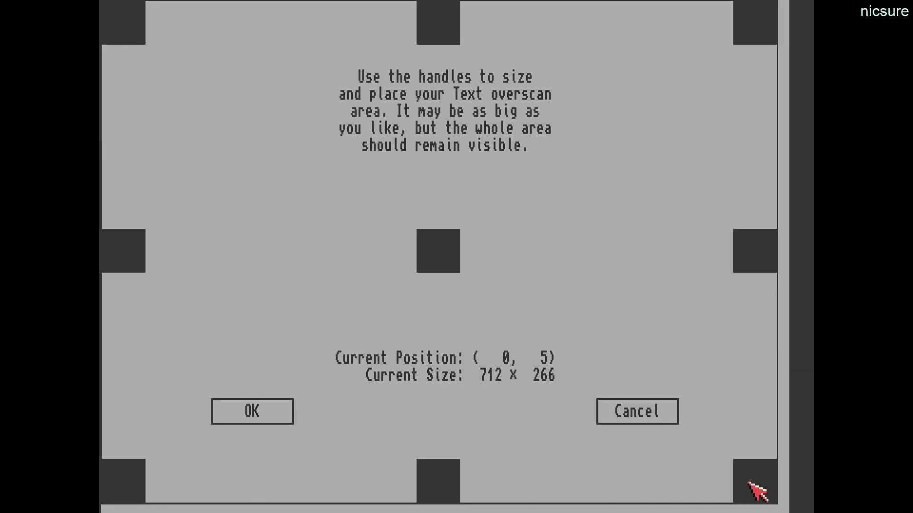
{"action": "left_click_drag", "start_coordinate": [750, 484], "coordinate": [761, 491]}
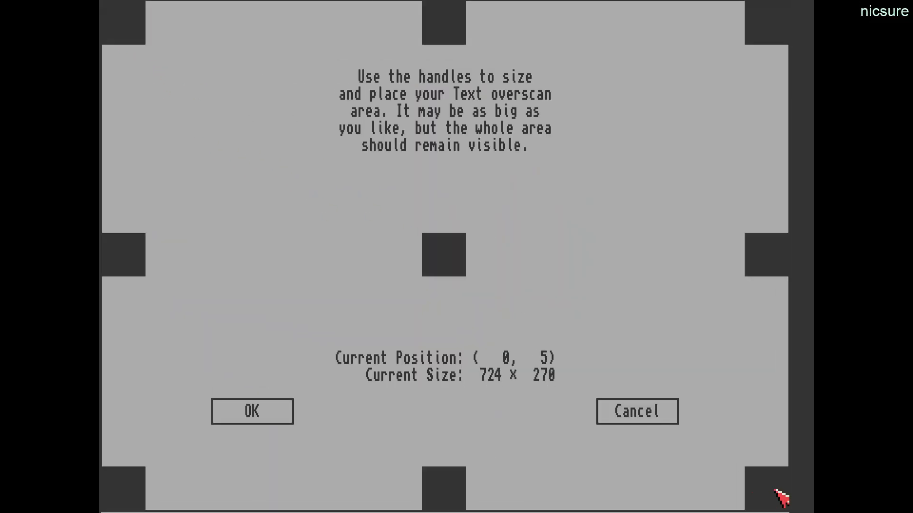
{"action": "left_click", "coordinate": [247, 418]}
Accept the PAL graphics overscan area at 724 x 270, save the Overscan preferences and close the open drawers
{"action": "left_click", "coordinate": [510, 312]}
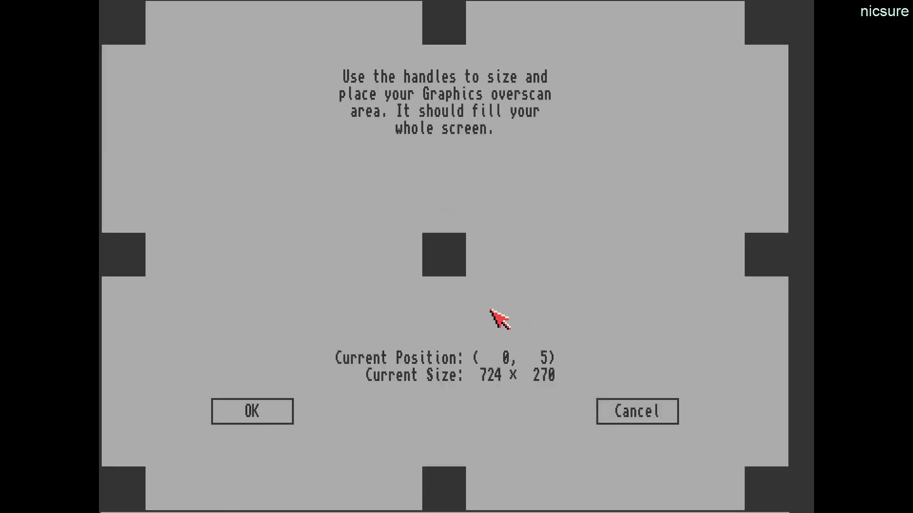
{"action": "left_click", "coordinate": [267, 410]}
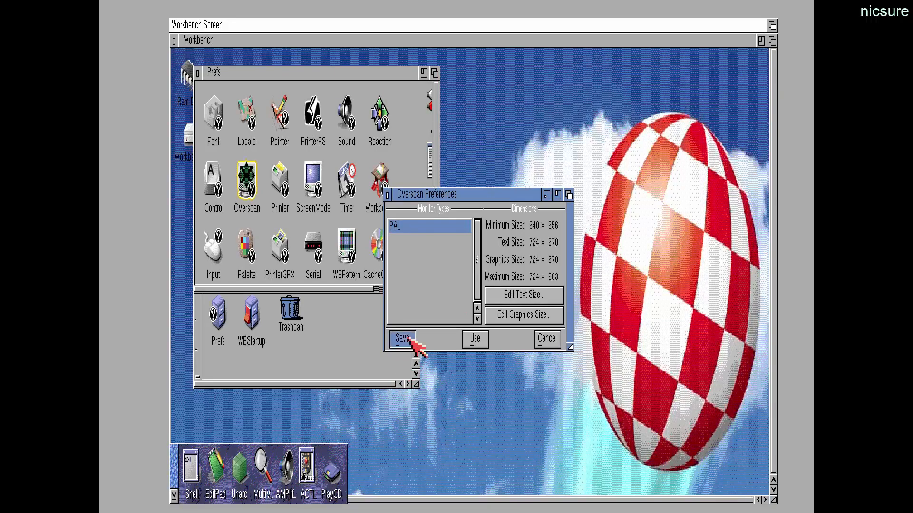
{"action": "left_click", "coordinate": [411, 340]}
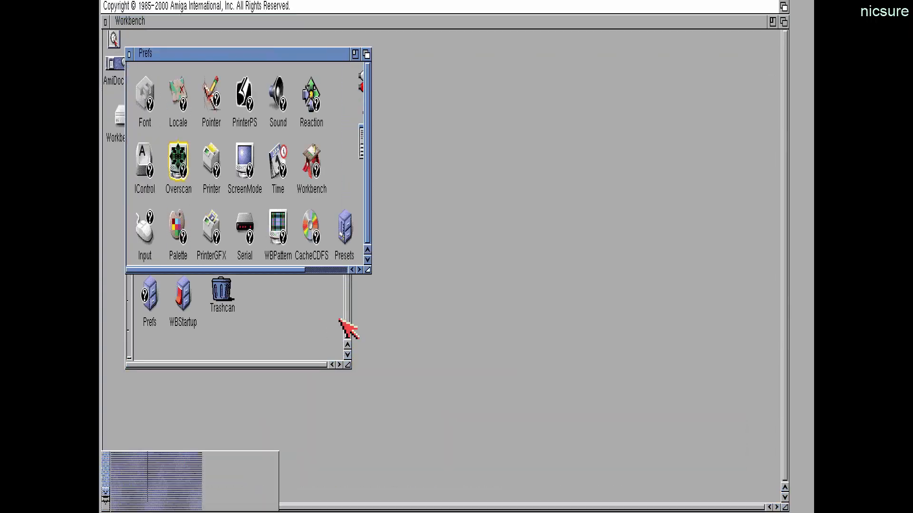
{"action": "left_click", "coordinate": [130, 54]}
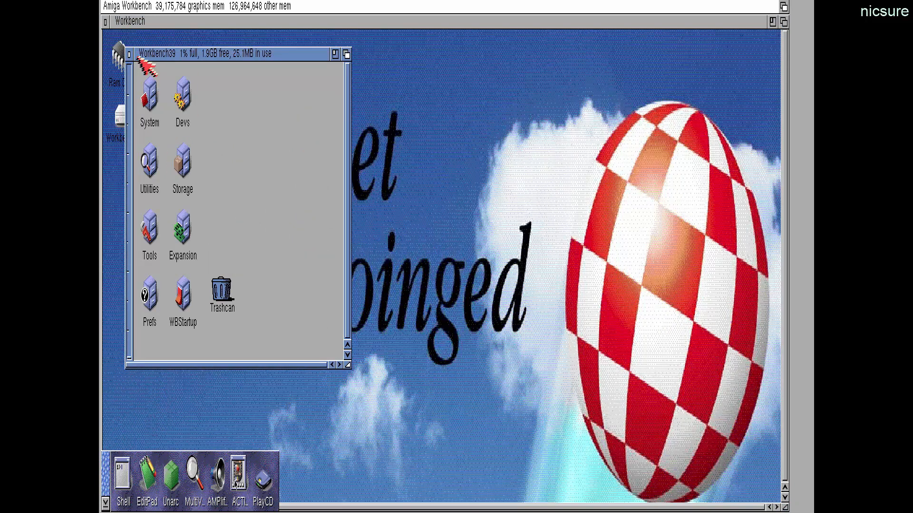
{"action": "left_click", "coordinate": [130, 54]}
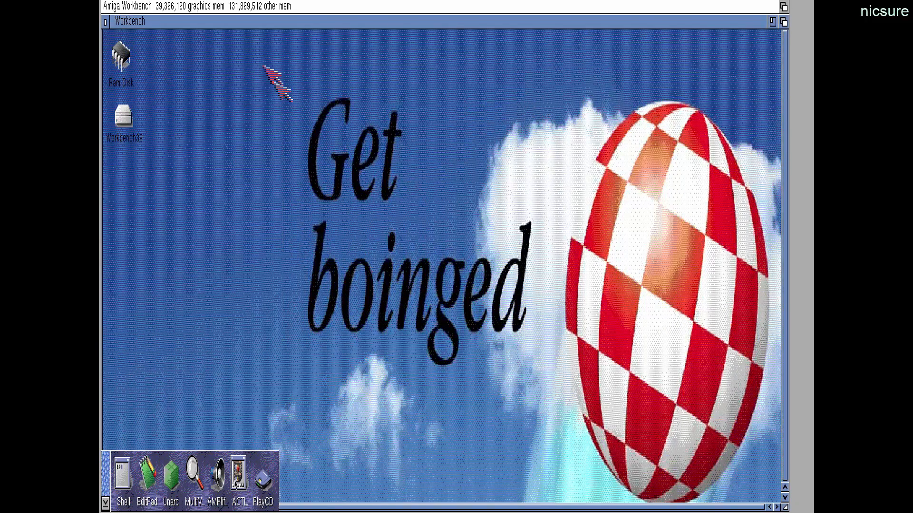
In the WBPattern preferences, set the Workbench background type to Pattern and save the settings
{"action": "double_click", "coordinate": [124, 116]}
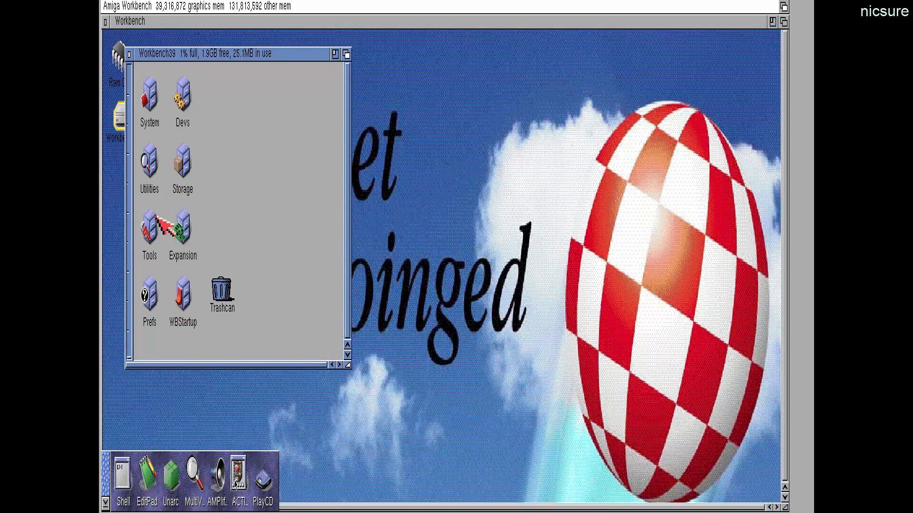
{"action": "double_click", "coordinate": [151, 292]}
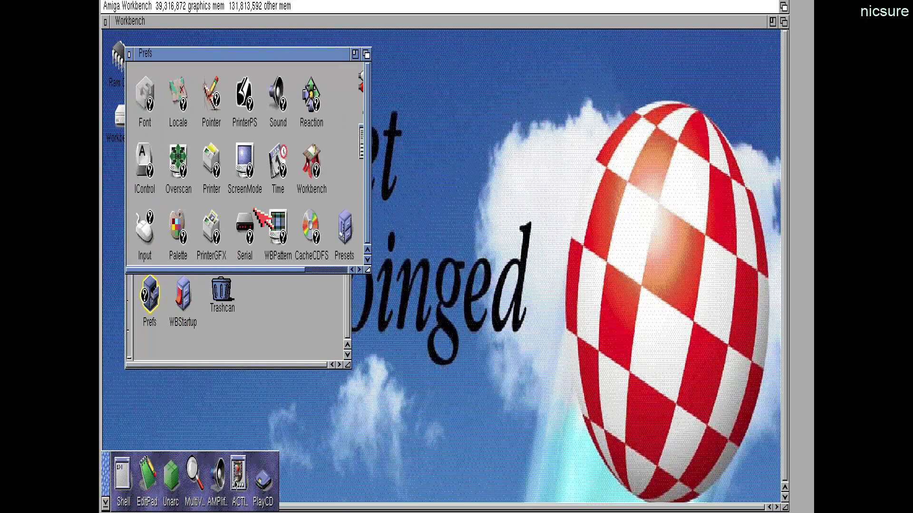
{"action": "double_click", "coordinate": [278, 227]}
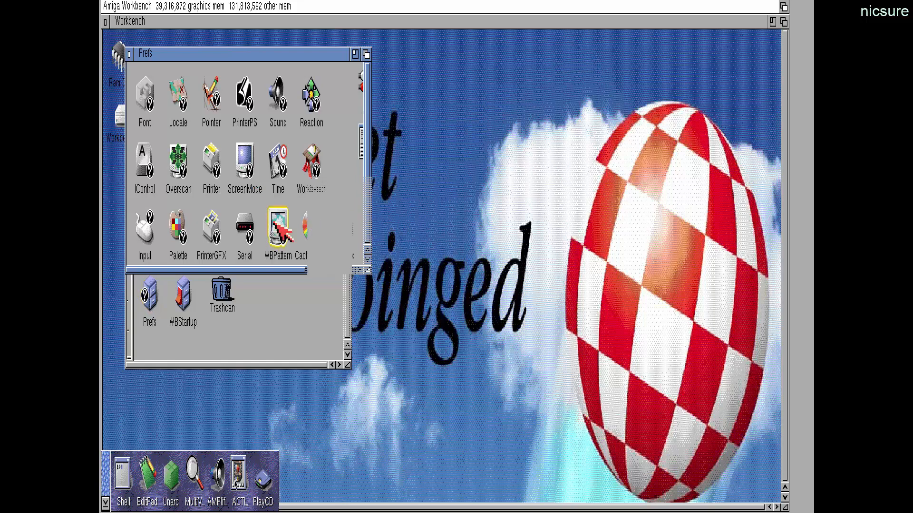
{"action": "left_click_drag", "start_coordinate": [409, 216], "coordinate": [410, 244]}
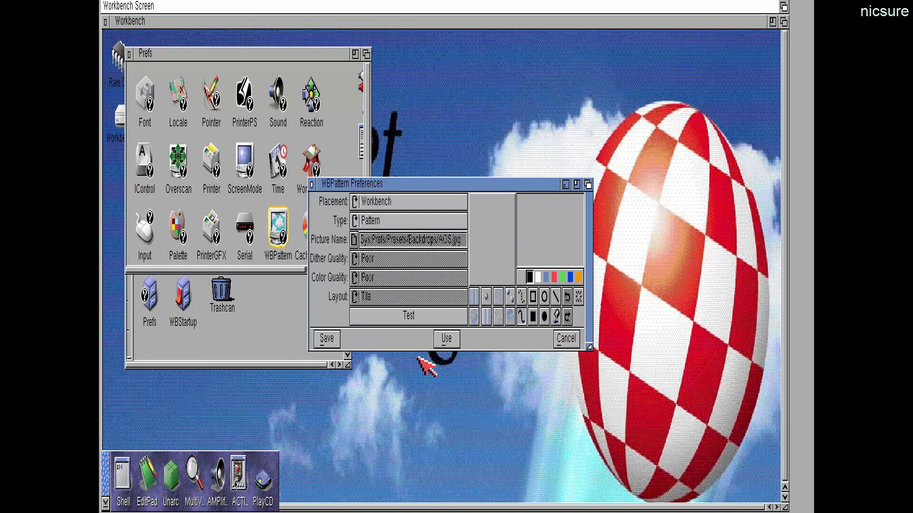
{"action": "left_click", "coordinate": [327, 338]}
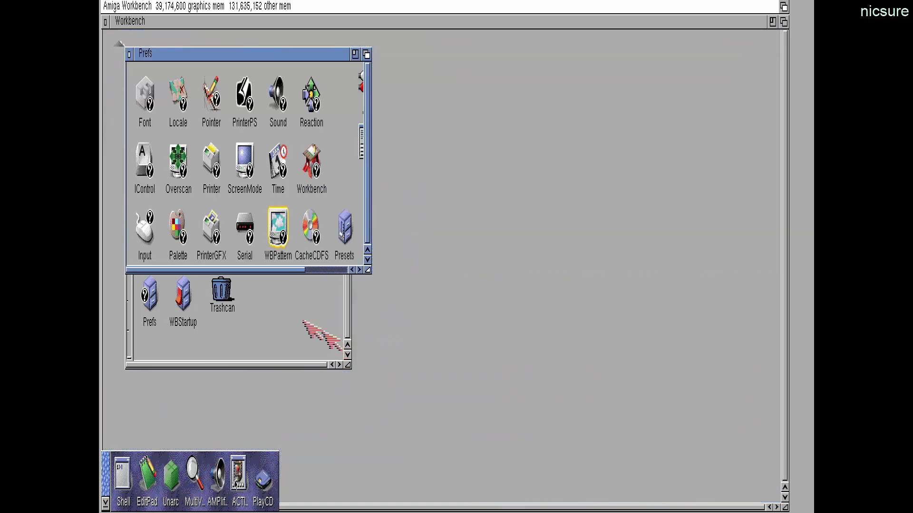
Close the Prefs and Workbench39 windows and switch the Workbench window to Backdrop mode
{"action": "left_click", "coordinate": [130, 54]}
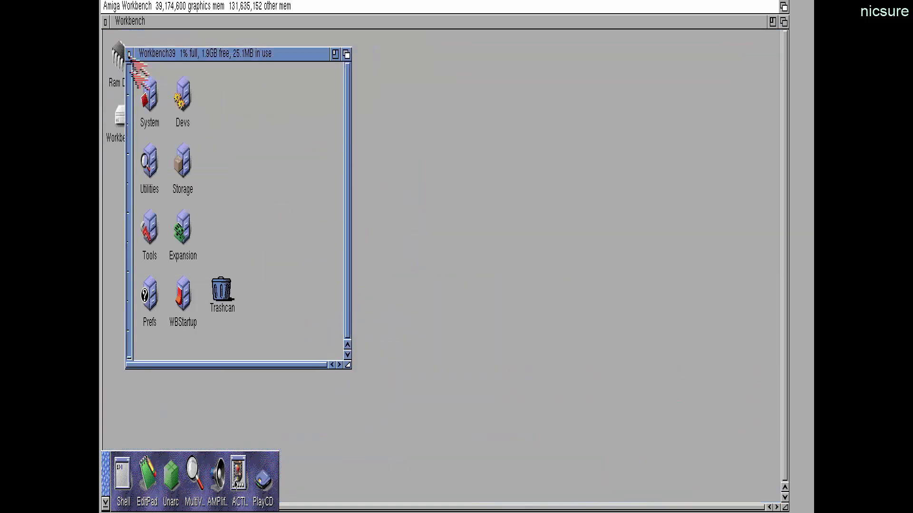
{"action": "left_click", "coordinate": [130, 55]}
{"action": "right_click", "coordinate": [122, 7]}
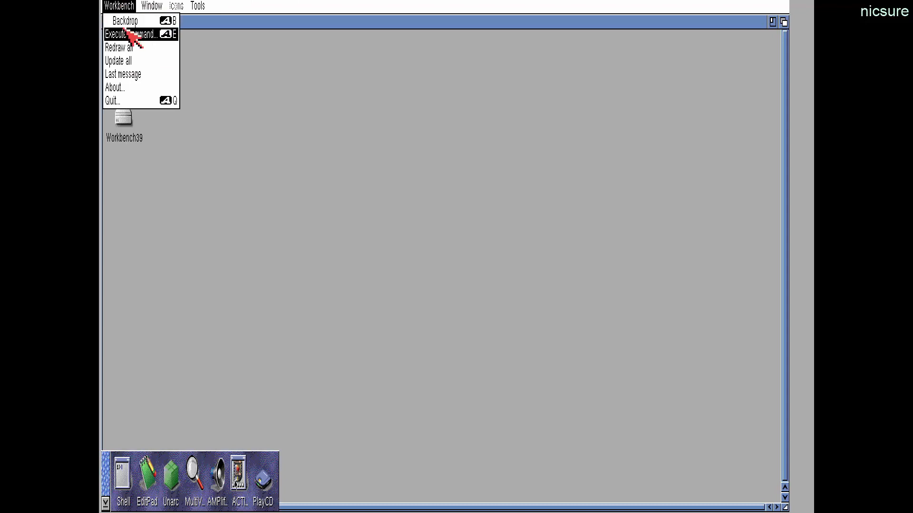
{"action": "right_click", "coordinate": [126, 21]}
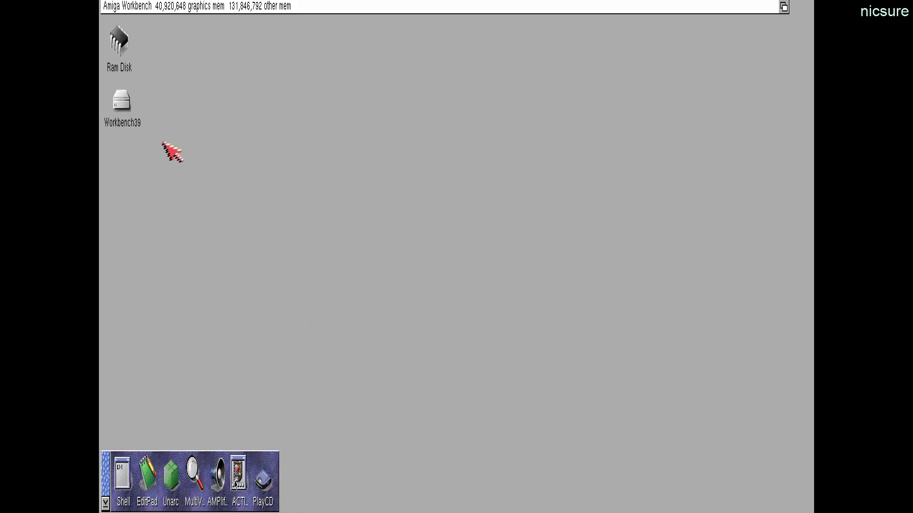
Move AmiDock out of the WBStartup drawer into the Workbench39 window, and close WBStartup
{"action": "double_click", "coordinate": [121, 100]}
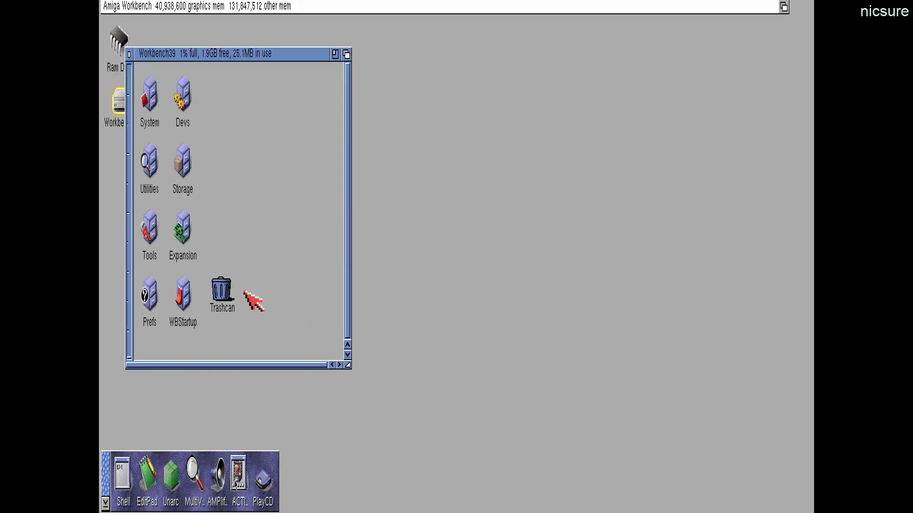
{"action": "double_click", "coordinate": [183, 295]}
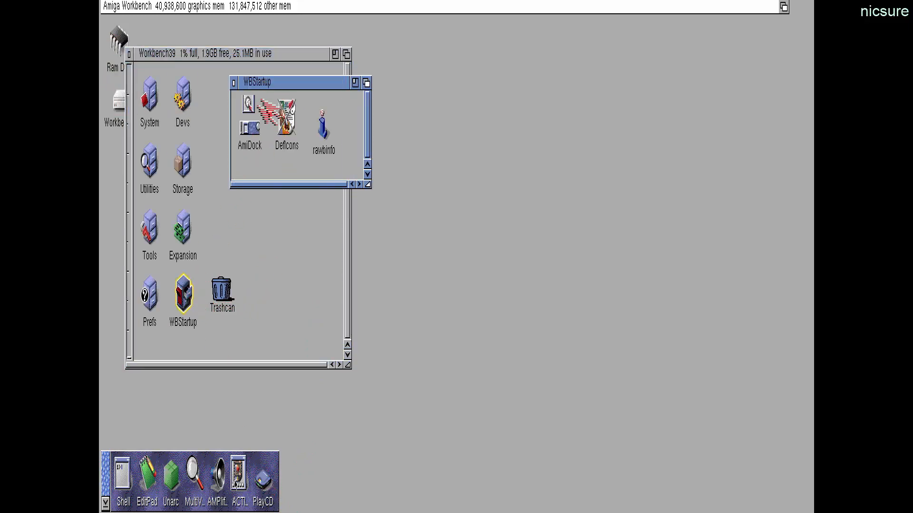
{"action": "left_click_drag", "start_coordinate": [252, 128], "coordinate": [314, 284]}
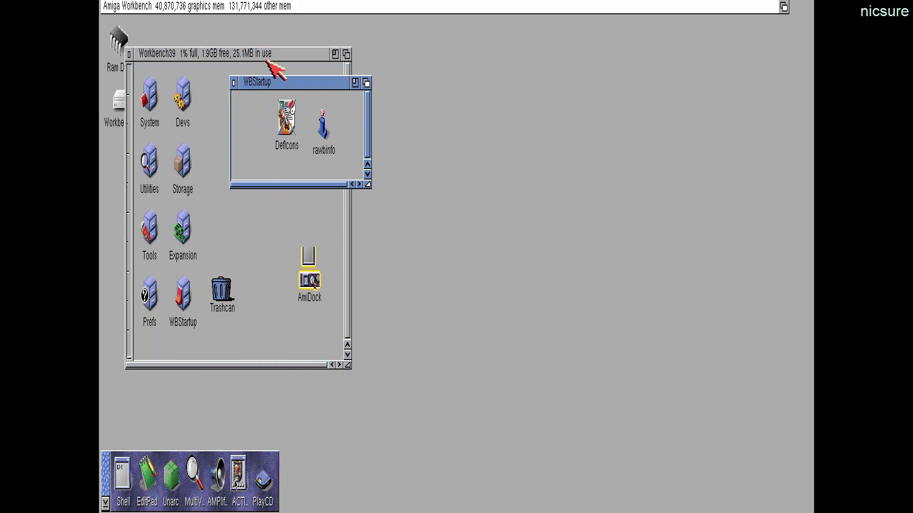
{"action": "left_click", "coordinate": [233, 83]}
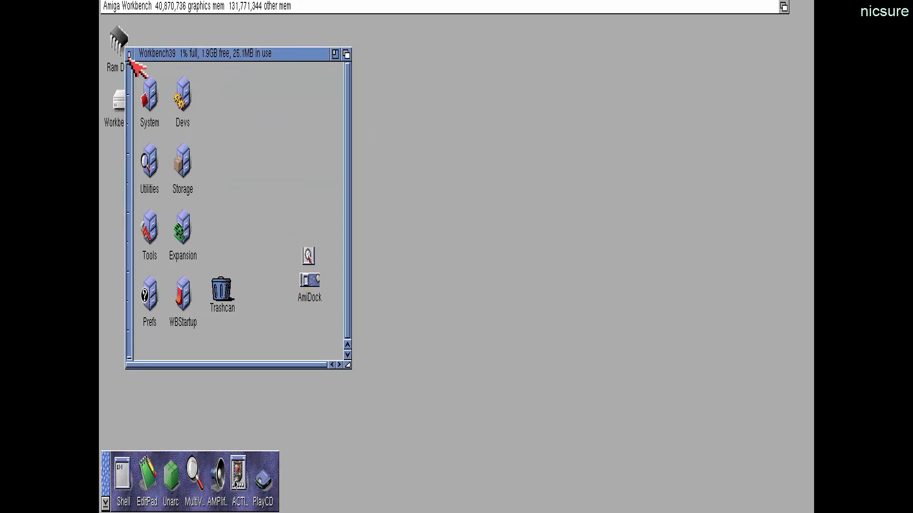
Quit the running emulation, close the shared folder window, and relaunch WinUAE with the A4000 configuration
{"action": "key", "text": "alt+F4"}
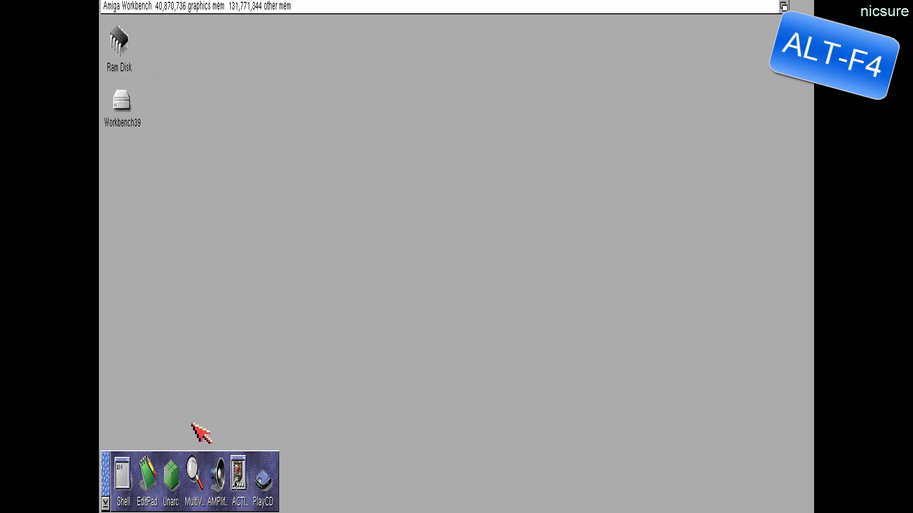
{"action": "key", "text": "alt+F4"}
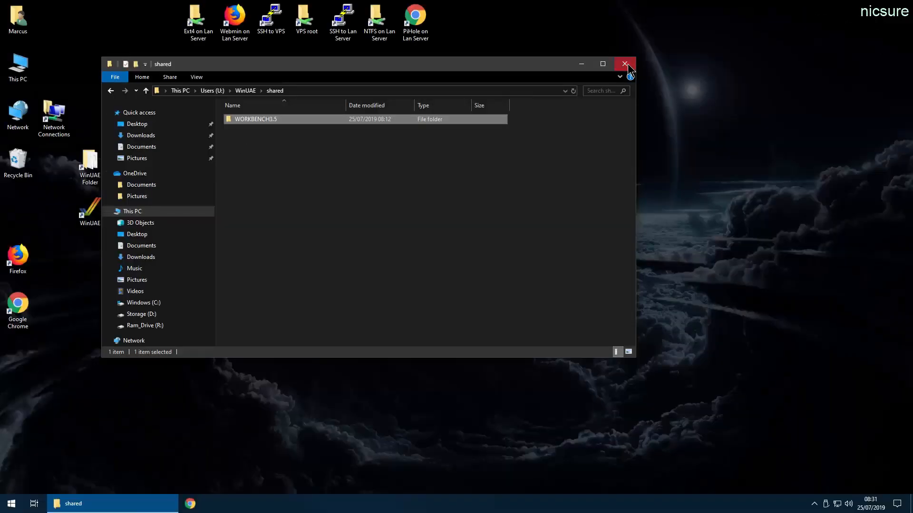
{"action": "left_click", "coordinate": [626, 64]}
{"action": "double_click", "coordinate": [101, 212]}
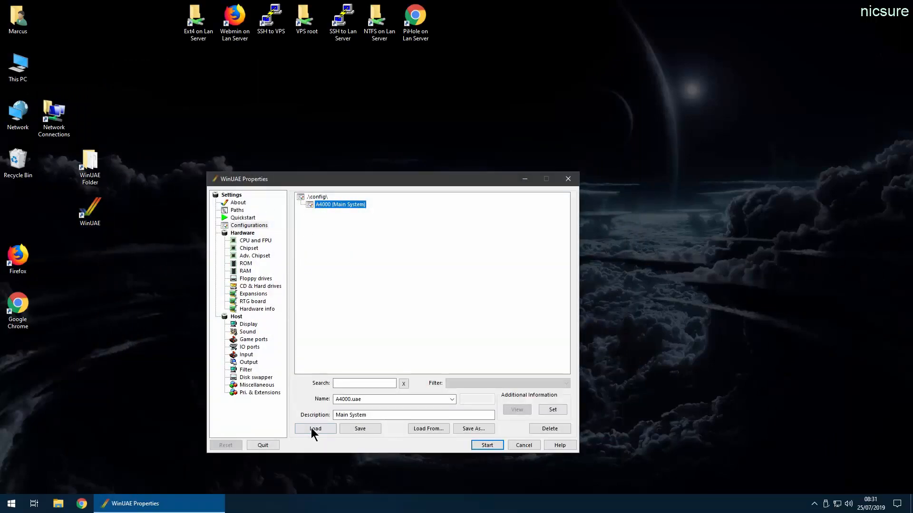
{"action": "left_click", "coordinate": [485, 446]}
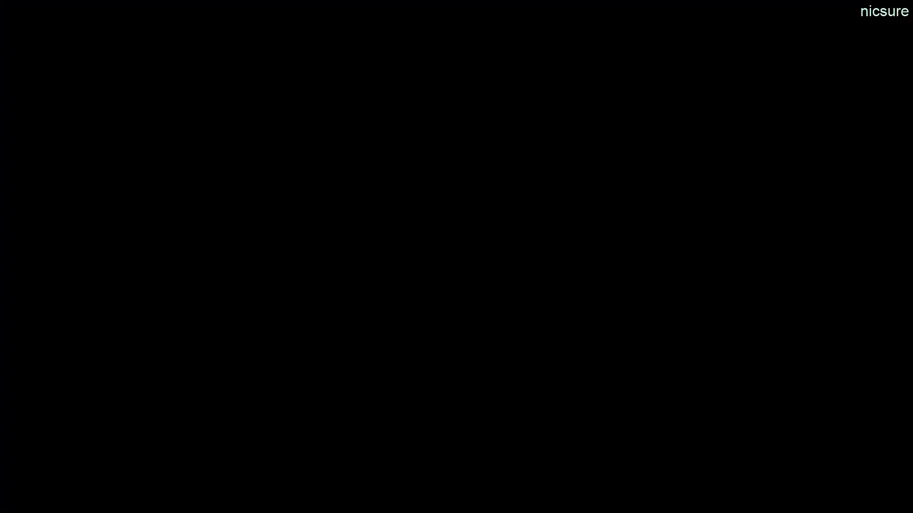
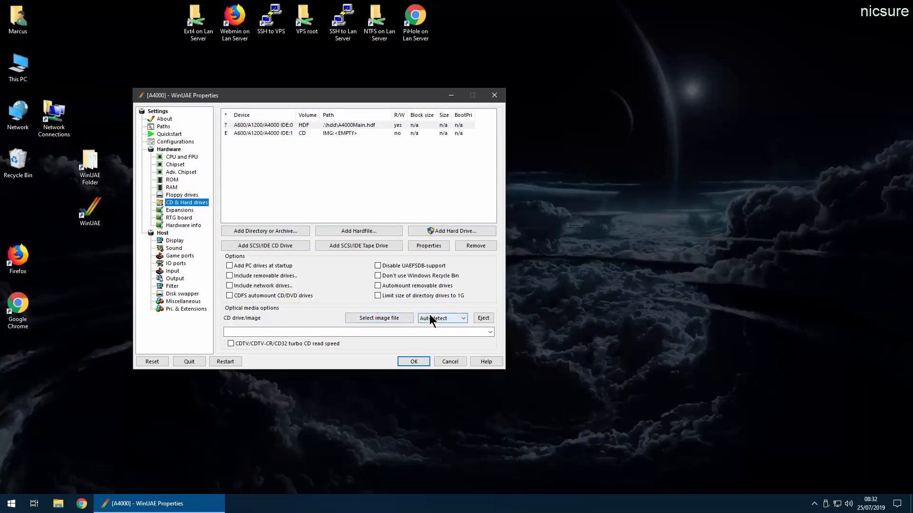
Insert AmigaOS39.iso as the CD image and open the AmigaOS3.9 disc on the Workbench
{"action": "left_click", "coordinate": [397, 317]}
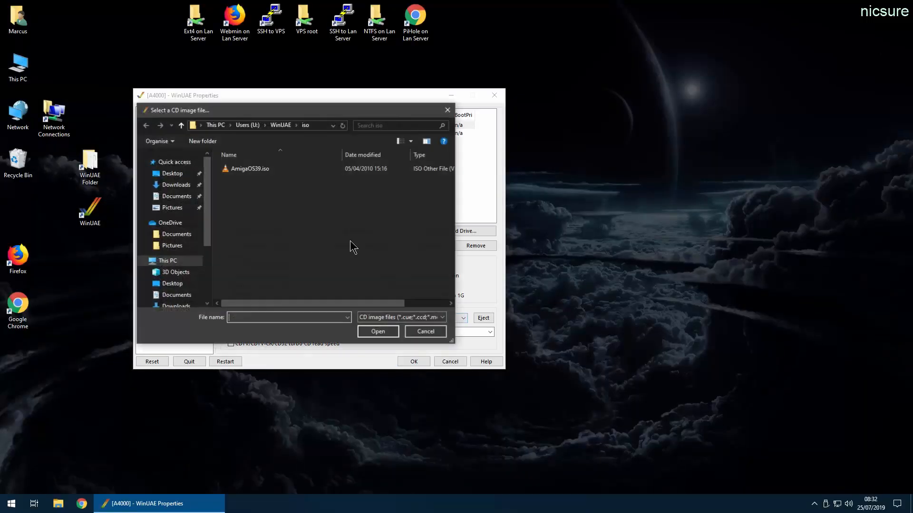
{"action": "double_click", "coordinate": [251, 169]}
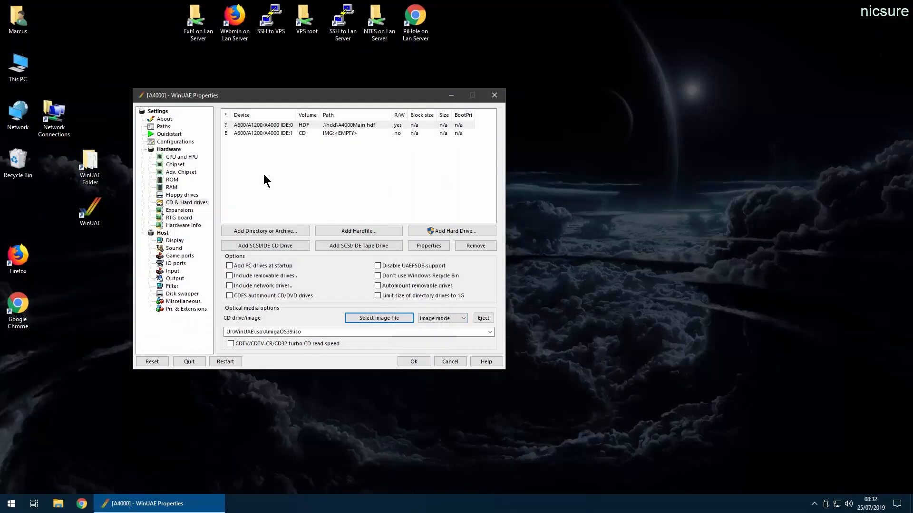
{"action": "left_click", "coordinate": [416, 360]}
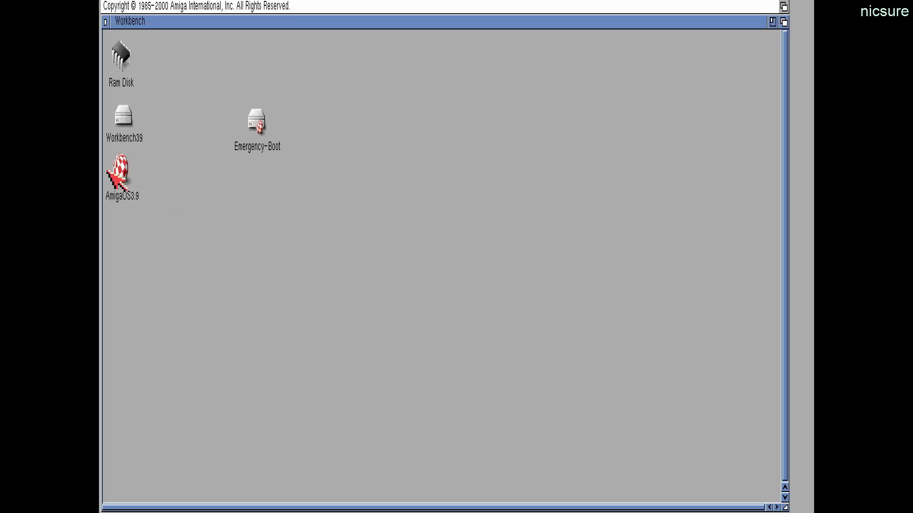
{"action": "double_click", "coordinate": [125, 170]}
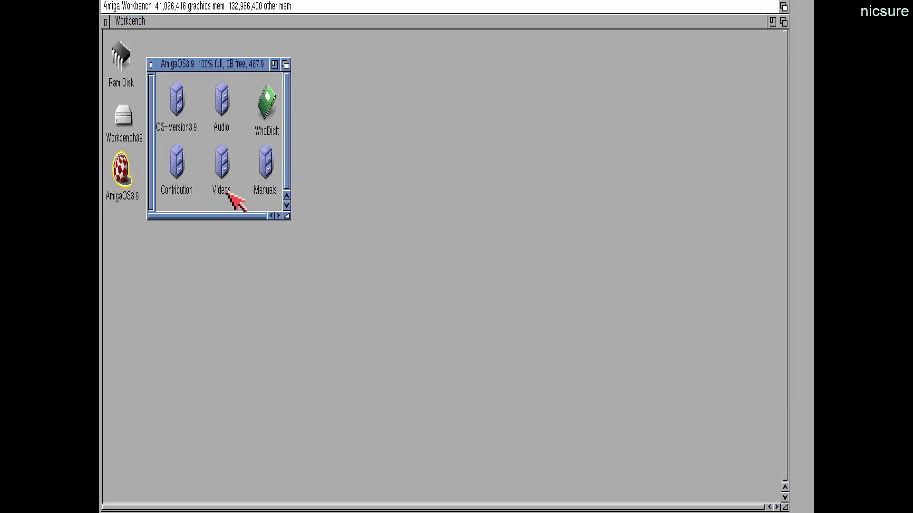
Open the Picasso96Install drawer inside the disc's Contribution drawer, launch its Setup and accept the welcome page
{"action": "double_click", "coordinate": [174, 170]}
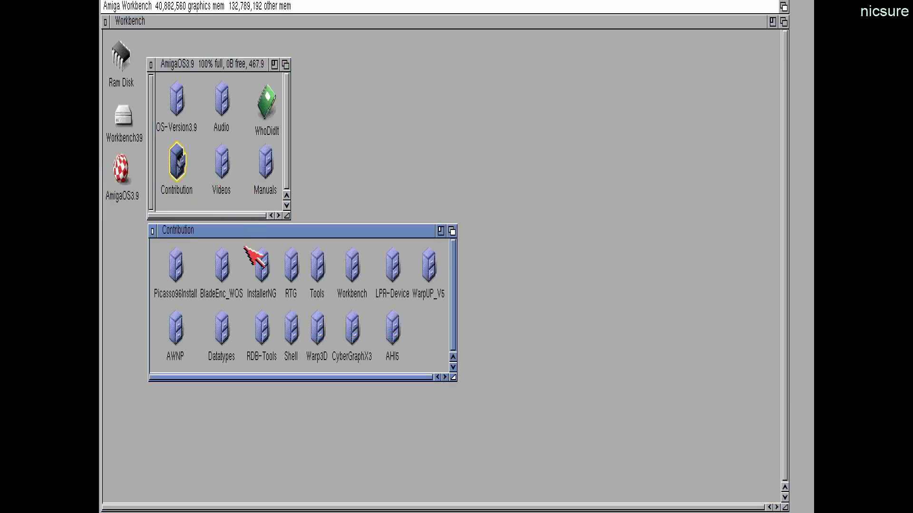
{"action": "double_click", "coordinate": [183, 274]}
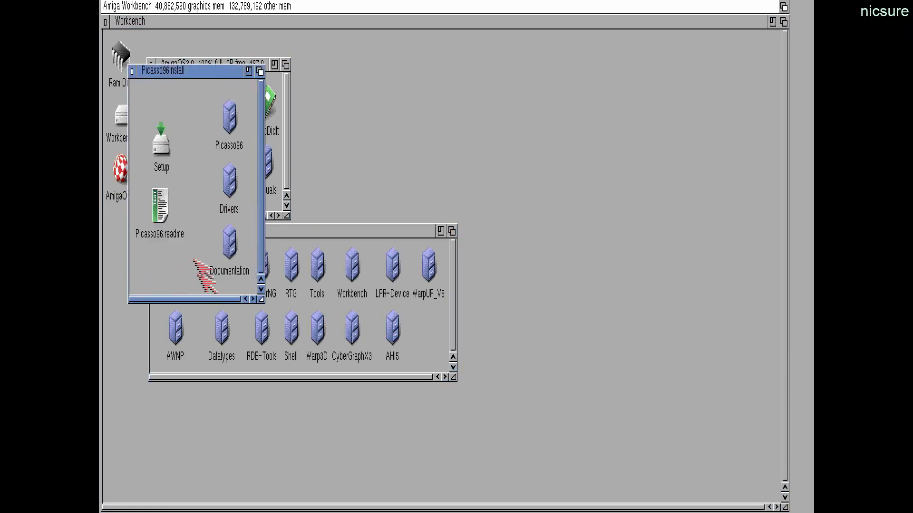
{"action": "double_click", "coordinate": [165, 154]}
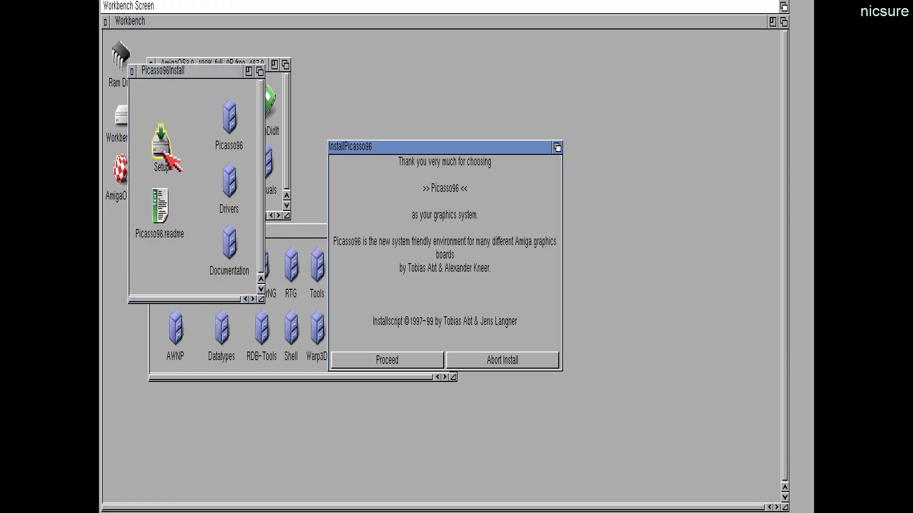
{"action": "left_click", "coordinate": [403, 361]}
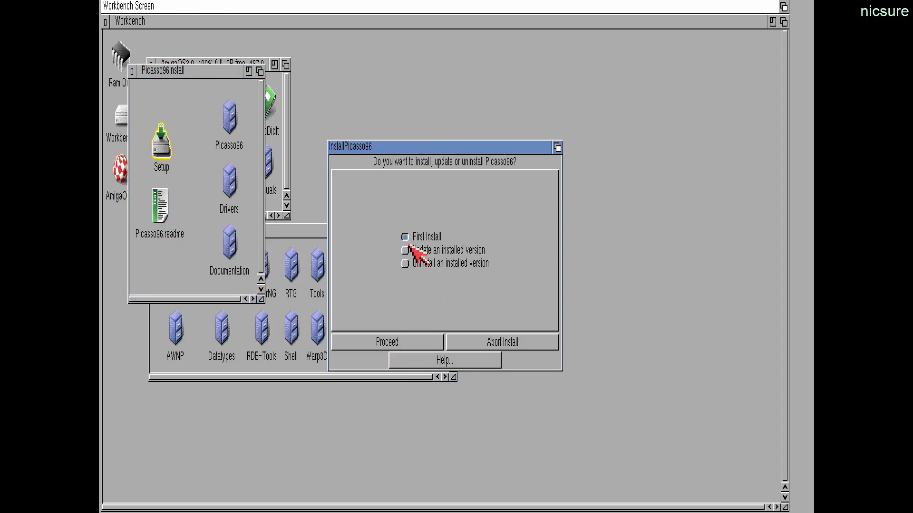
Configure Picasso96 as a first install, done for real with no action log, and decline reading the manual
{"action": "left_click", "coordinate": [404, 343]}
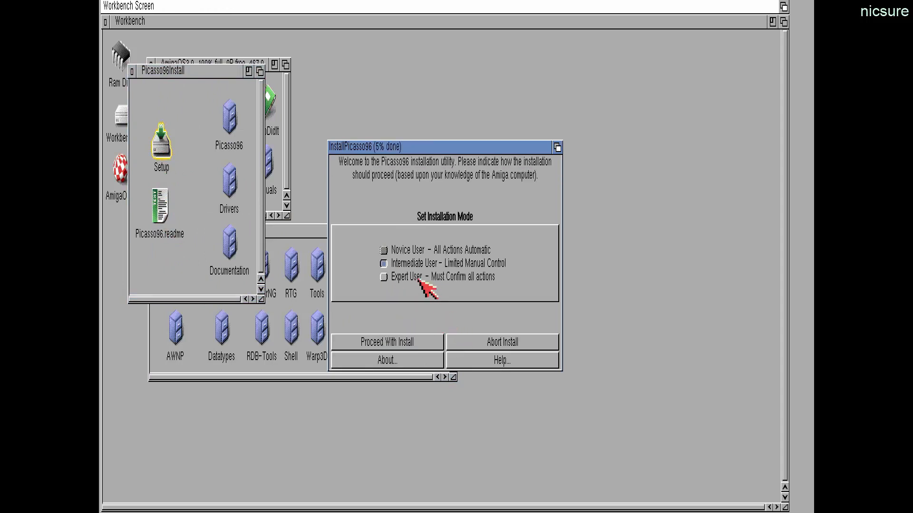
{"action": "left_click", "coordinate": [393, 343]}
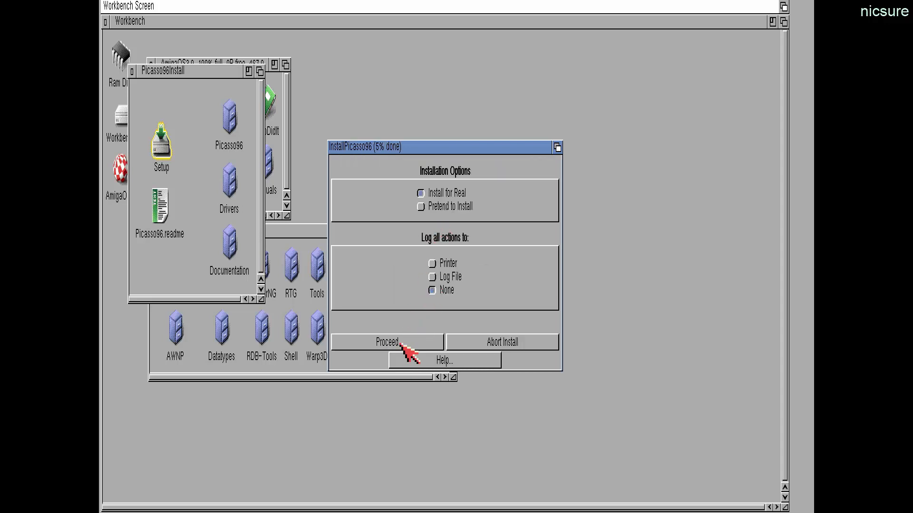
{"action": "left_click", "coordinate": [400, 343]}
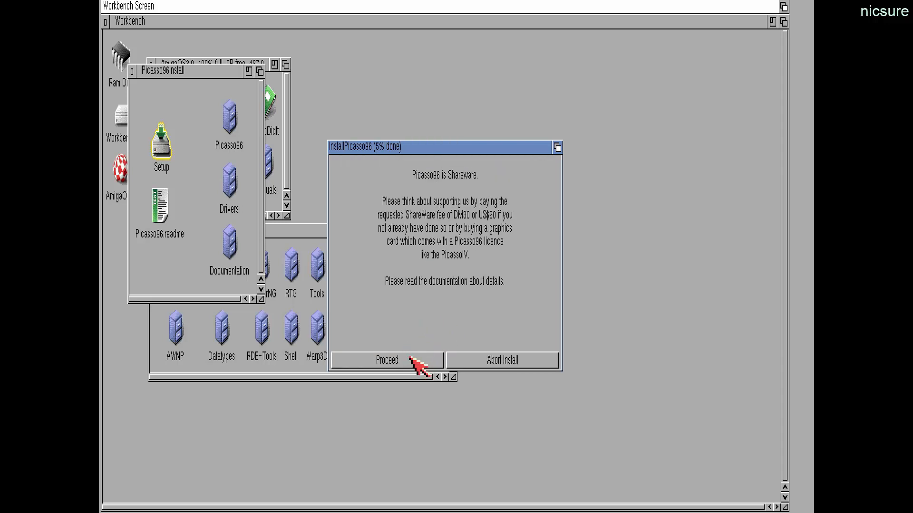
{"action": "left_click", "coordinate": [410, 360]}
{"action": "left_click", "coordinate": [410, 360]}
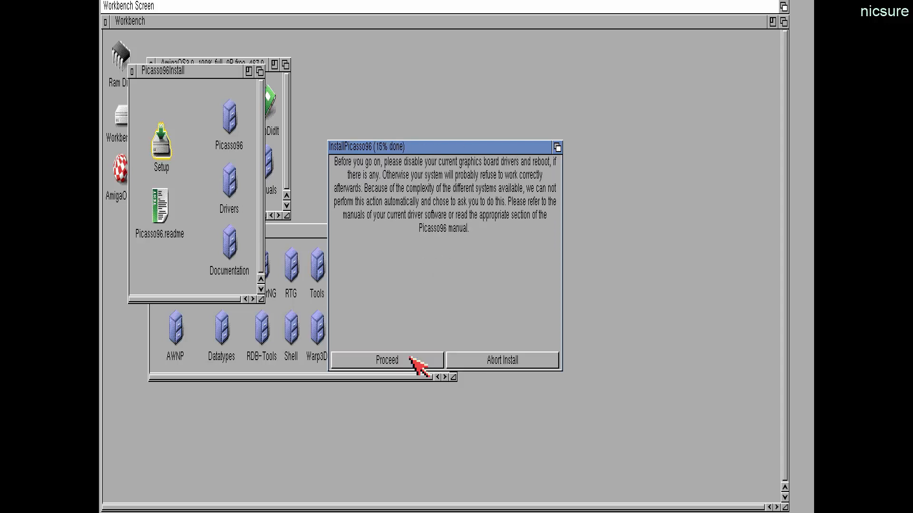
{"action": "left_click", "coordinate": [410, 360]}
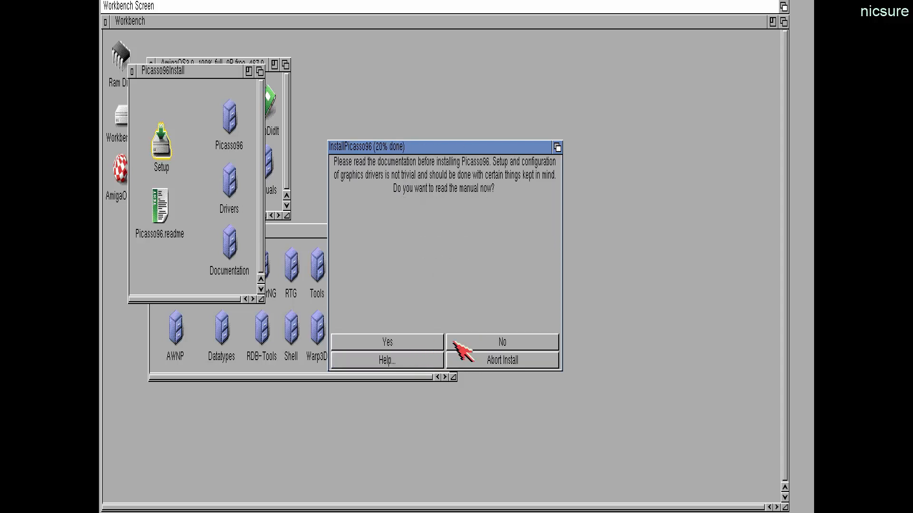
{"action": "left_click", "coordinate": [481, 339]}
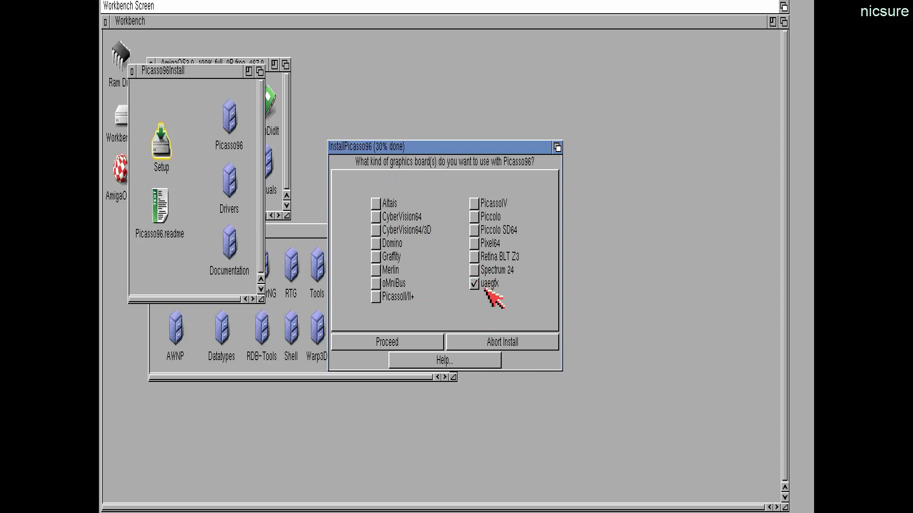
Choose the uaegfx graphics board, with monitor files in SYS:Devs/Monitors and preferences programs in SYS:Prefs
{"action": "left_click", "coordinate": [401, 341]}
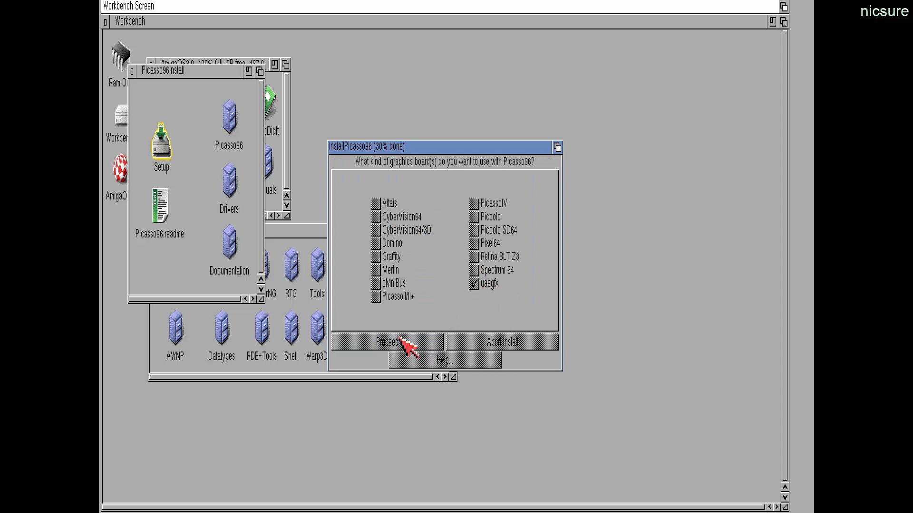
{"action": "left_click", "coordinate": [407, 340]}
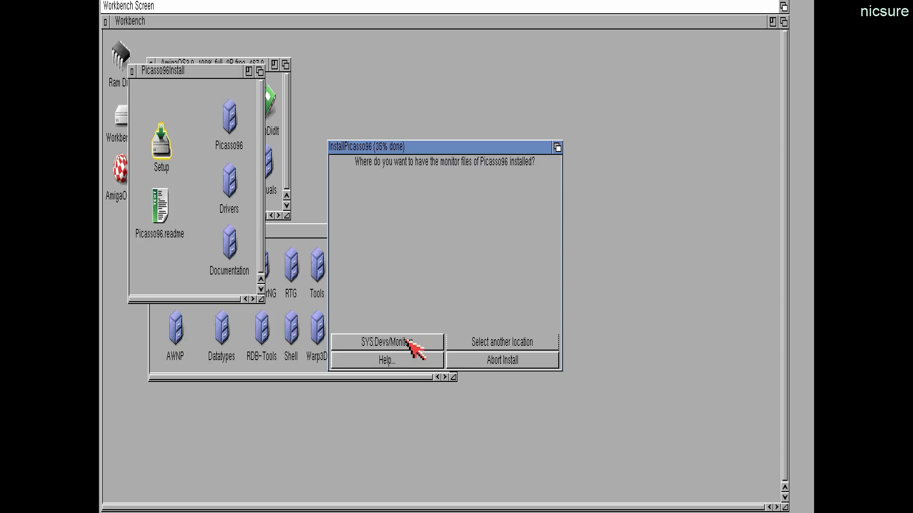
{"action": "left_click", "coordinate": [408, 341]}
{"action": "left_click", "coordinate": [410, 340]}
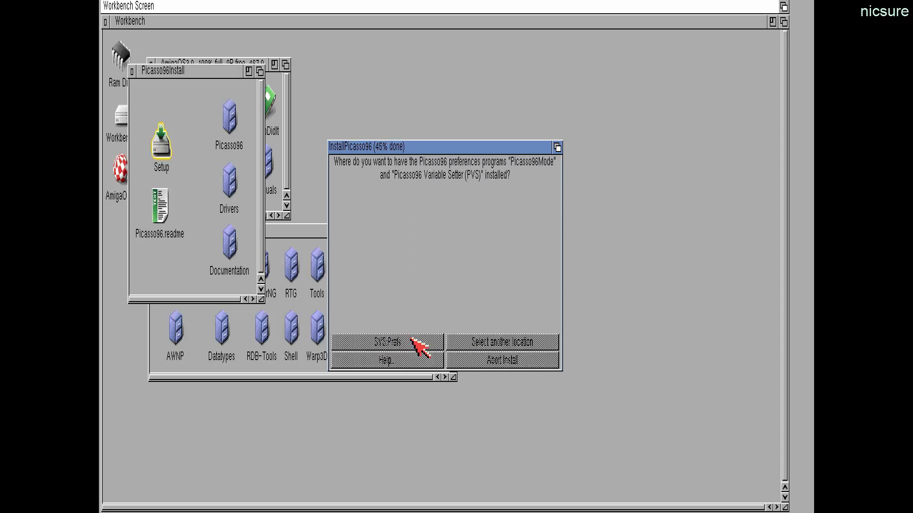
{"action": "left_click", "coordinate": [414, 341]}
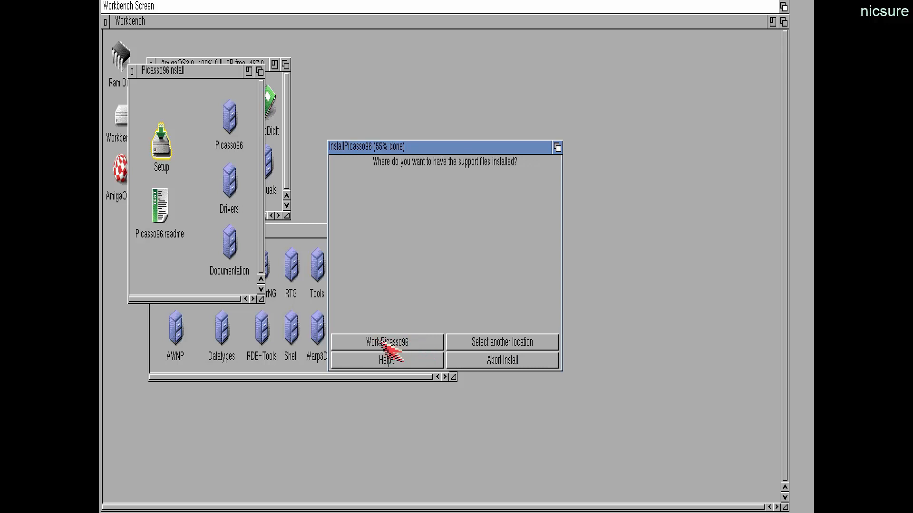
Set the location for the Picasso96 support files to Workbench39:Picasso96
{"action": "left_click", "coordinate": [480, 347]}
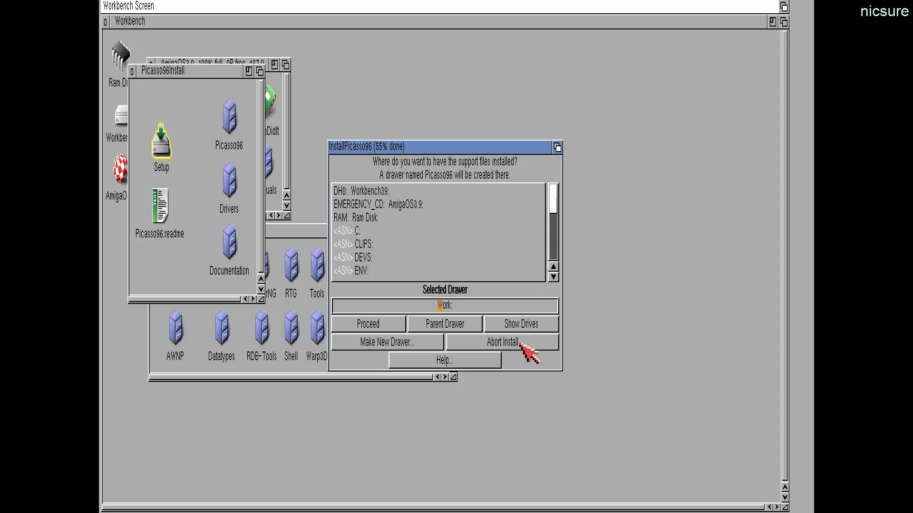
{"action": "double_click", "coordinate": [370, 192]}
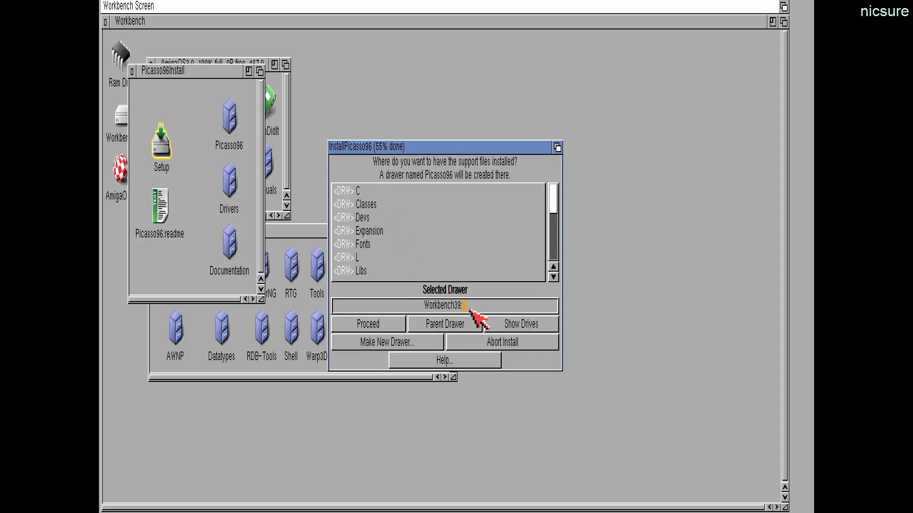
{"action": "type", "text": "Pic"}
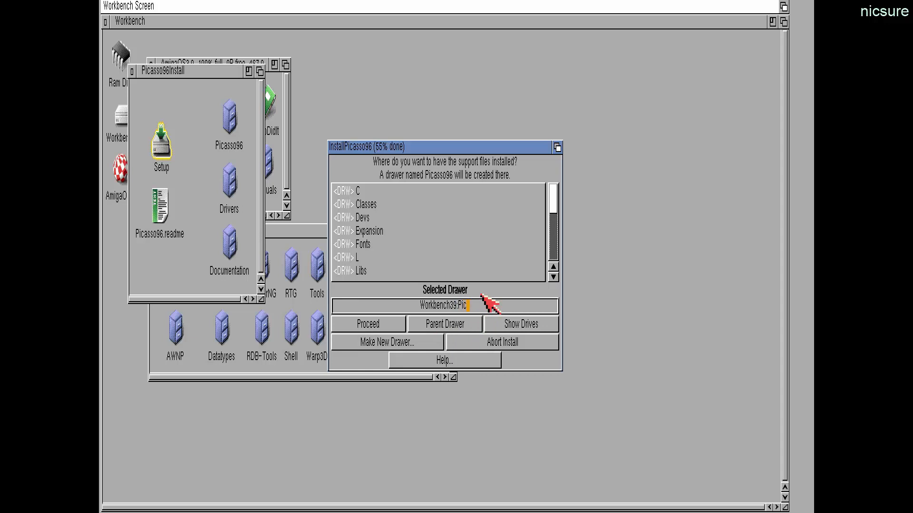
{"action": "type", "text": "asso96"}
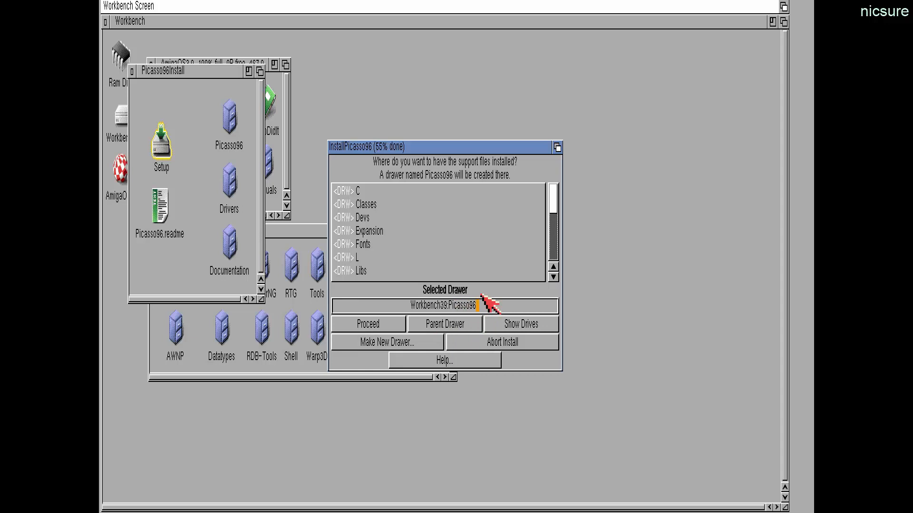
{"action": "left_click", "coordinate": [372, 326]}
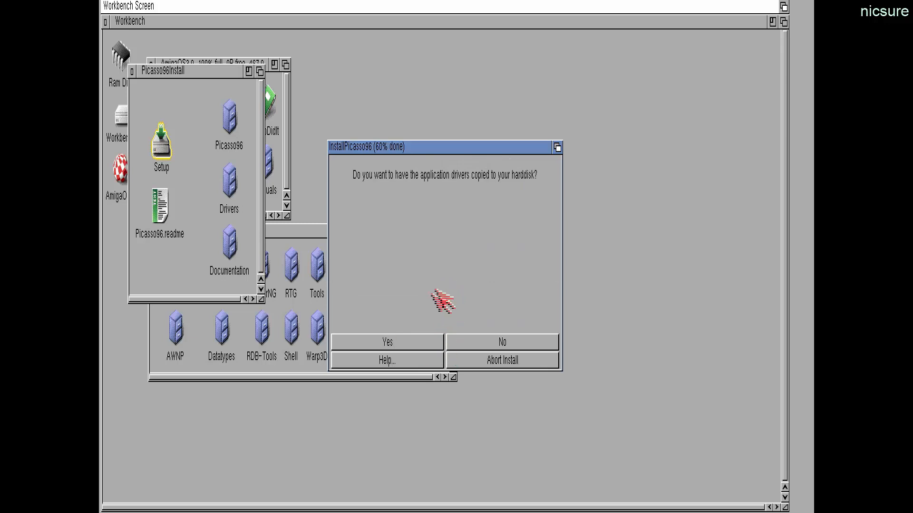
Include the application drivers, have P96_PrinterPatch started on boot-up, and confirm the installation choices
{"action": "left_click", "coordinate": [402, 344]}
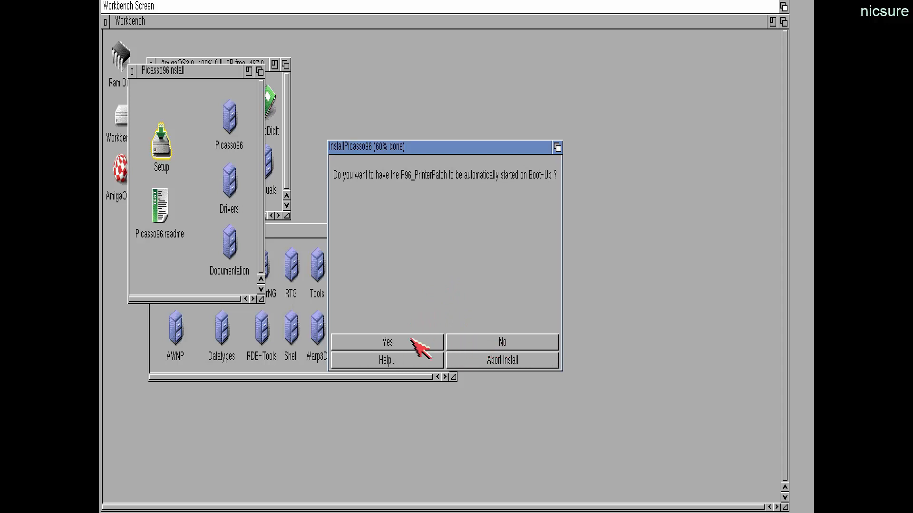
{"action": "left_click", "coordinate": [410, 340]}
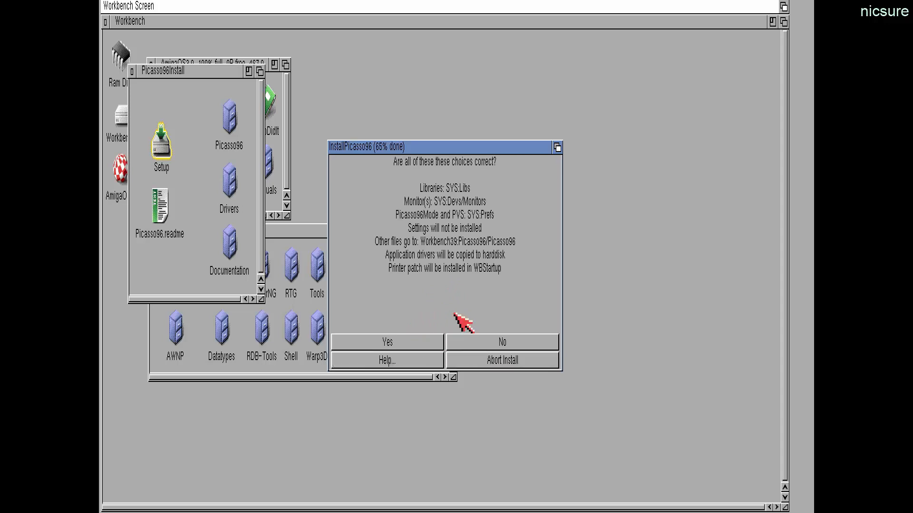
{"action": "left_click", "coordinate": [398, 343]}
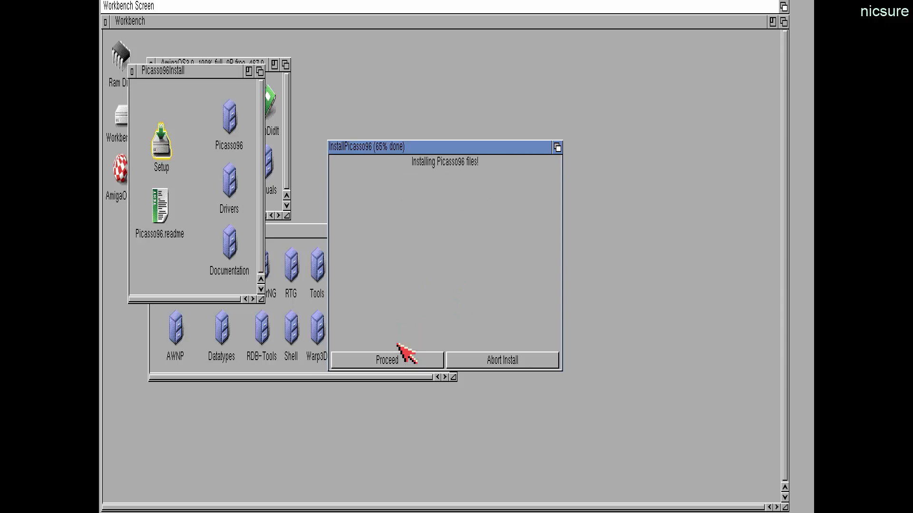
Proceed through creating the cards and chips drawer and copying the Picasso96 libraries and the uaegfx board driver
{"action": "left_click", "coordinate": [405, 357]}
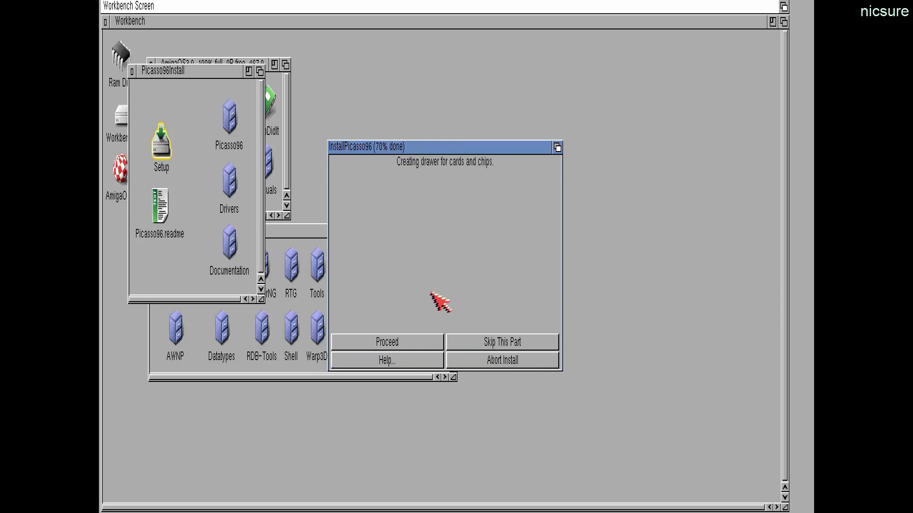
{"action": "left_click", "coordinate": [405, 344]}
{"action": "left_click", "coordinate": [405, 343]}
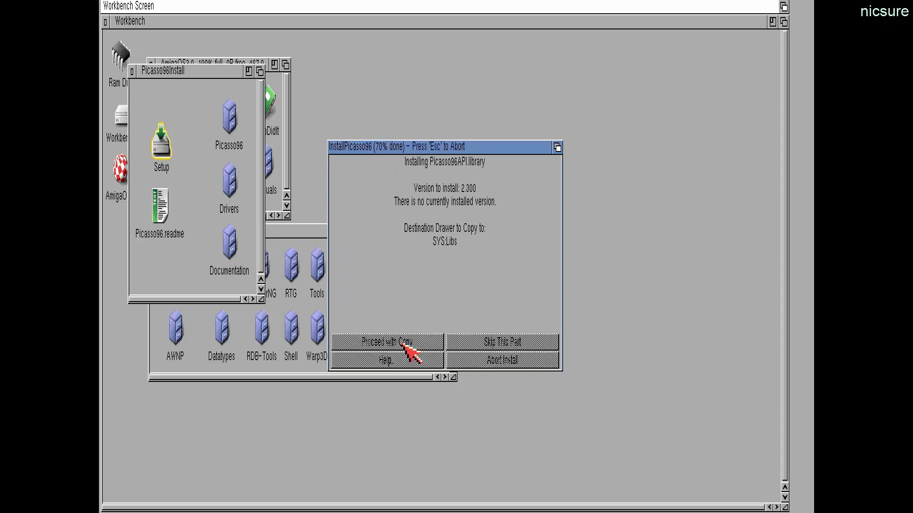
{"action": "left_click", "coordinate": [405, 343]}
{"action": "left_click", "coordinate": [405, 343]}
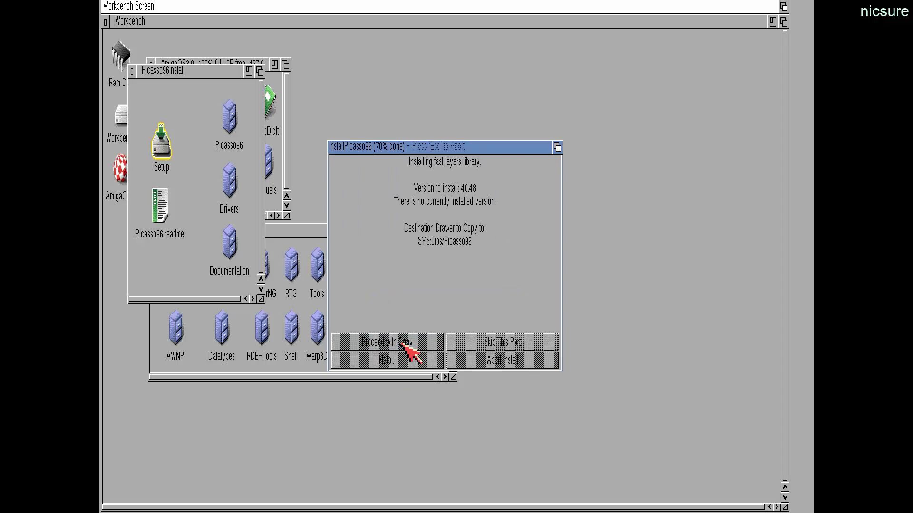
{"action": "left_click", "coordinate": [405, 344]}
{"action": "left_click", "coordinate": [405, 344]}
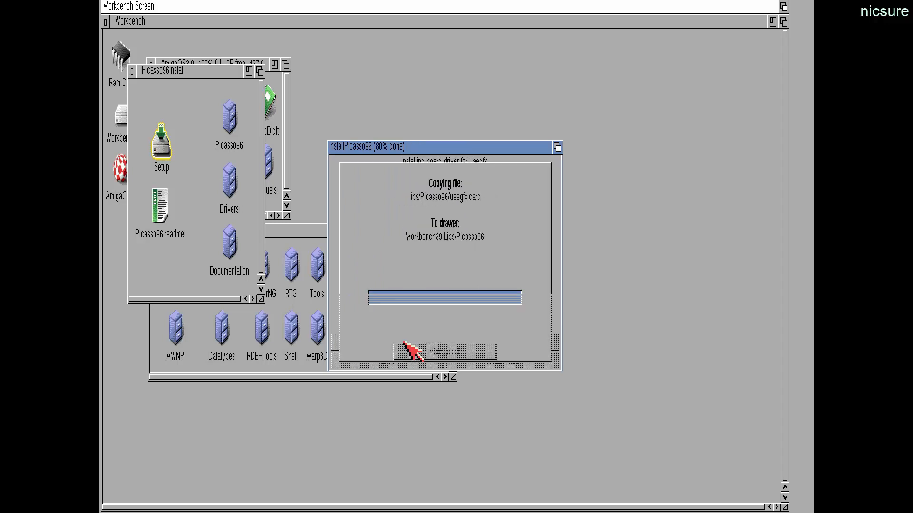
{"action": "left_click", "coordinate": [405, 343]}
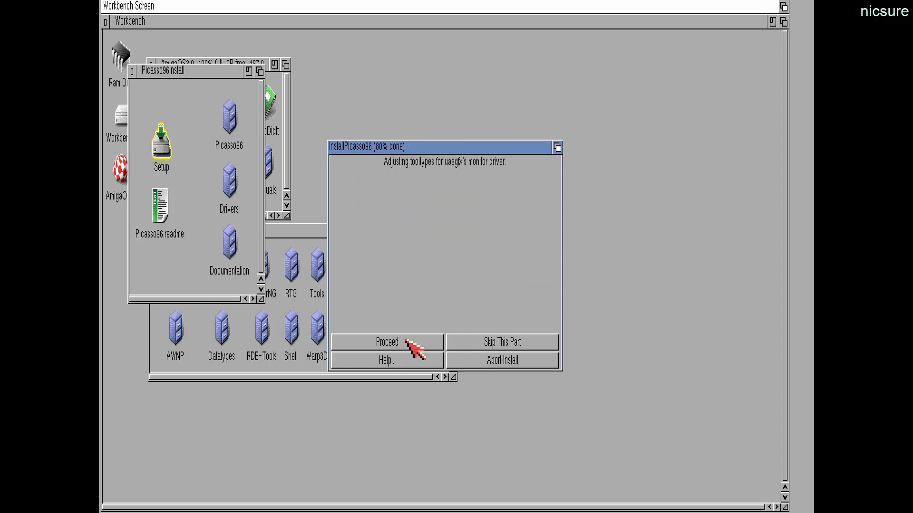
Adjust the uaegfx monitor tooltypes, install Picasso96Mode and the Picasso96 Variable Setter, and finish the installer
{"action": "left_click", "coordinate": [405, 344]}
{"action": "left_click", "coordinate": [405, 344]}
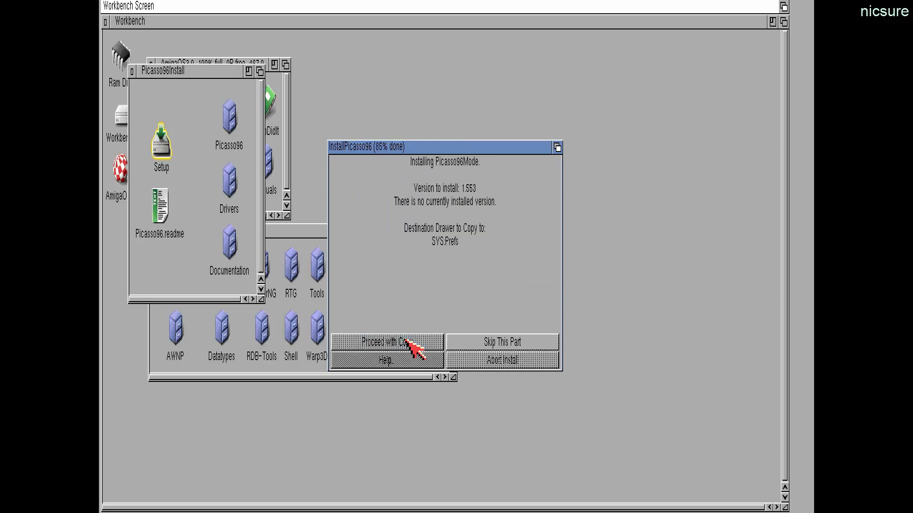
{"action": "left_click", "coordinate": [405, 343]}
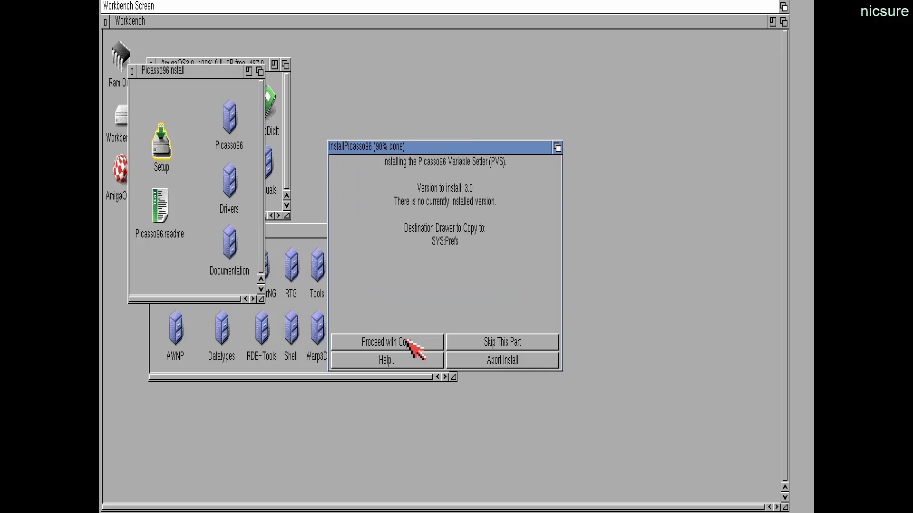
{"action": "left_click", "coordinate": [407, 343]}
{"action": "left_click", "coordinate": [407, 344]}
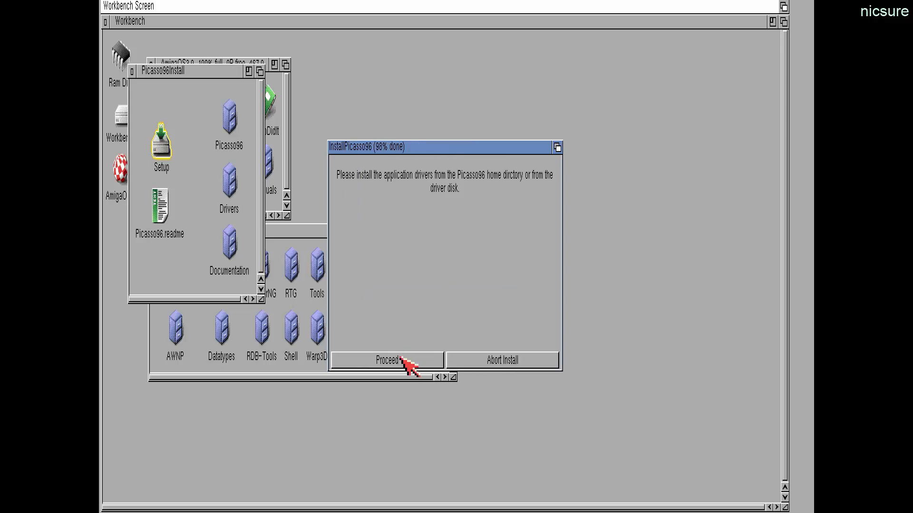
{"action": "left_click", "coordinate": [405, 360]}
{"action": "left_click", "coordinate": [434, 360]}
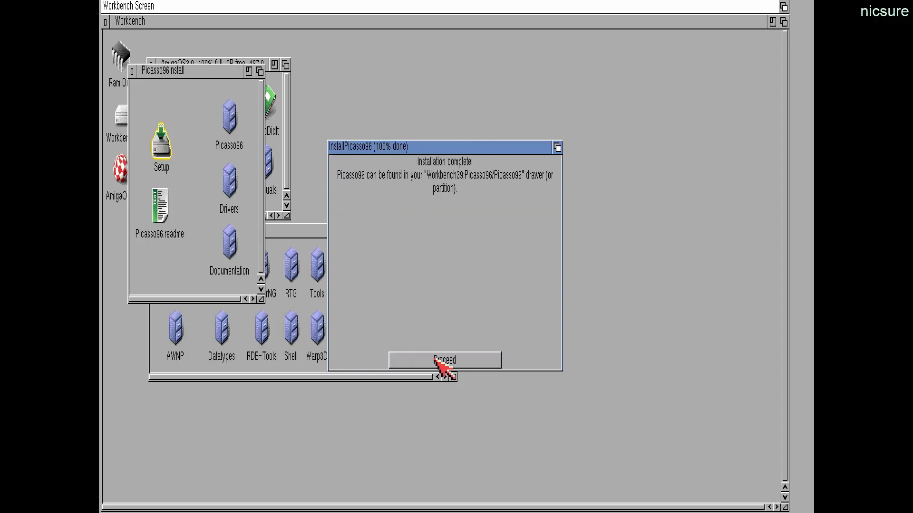
{"action": "left_click", "coordinate": [435, 360]}
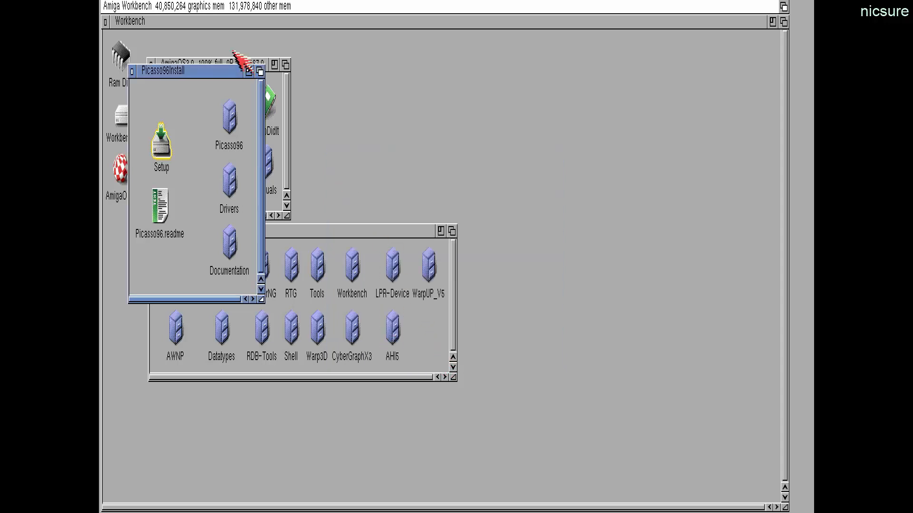
Close the open drawer windows, quit the emulation, reload the A4000 configuration, and start it again
{"action": "left_click", "coordinate": [132, 71]}
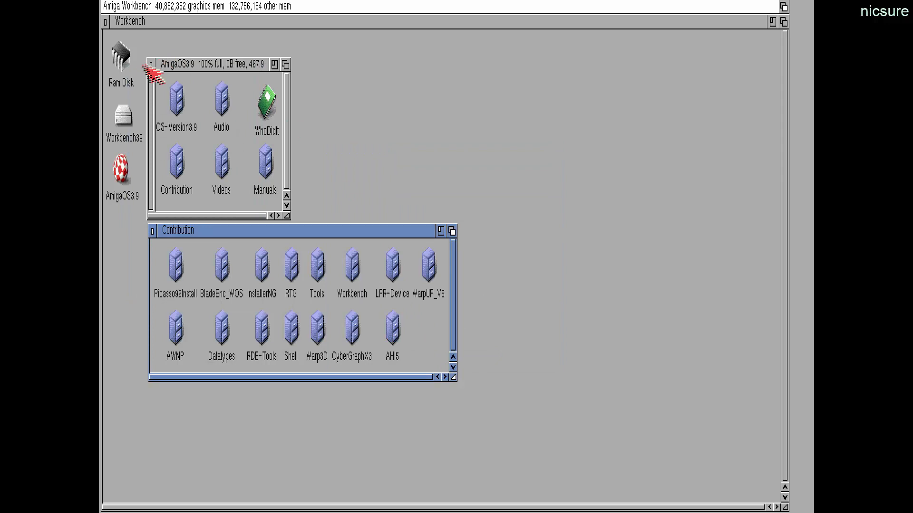
{"action": "left_click", "coordinate": [151, 65]}
{"action": "key", "text": "alt+F4"}
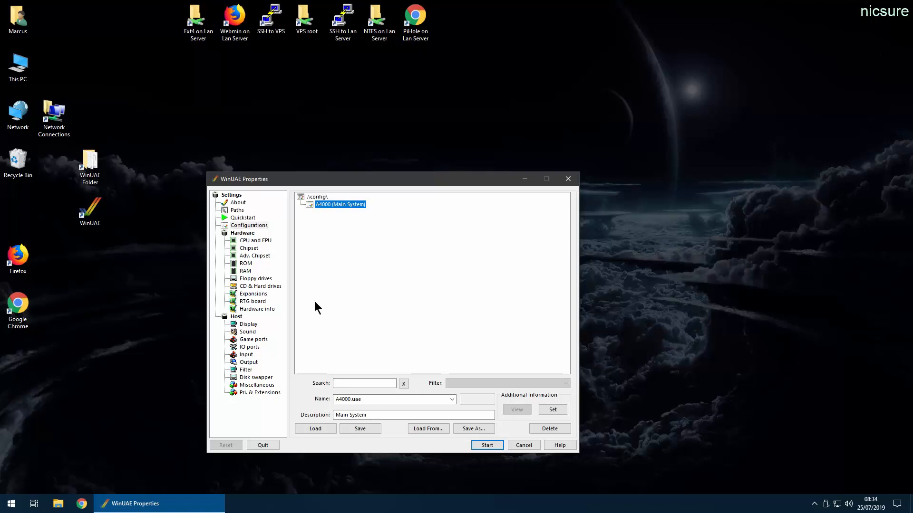
{"action": "left_click", "coordinate": [319, 429]}
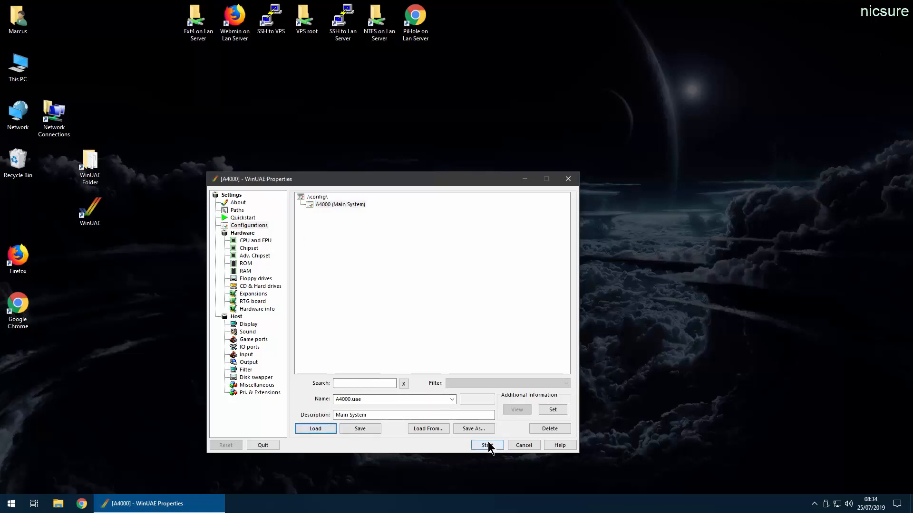
{"action": "left_click", "coordinate": [490, 447]}
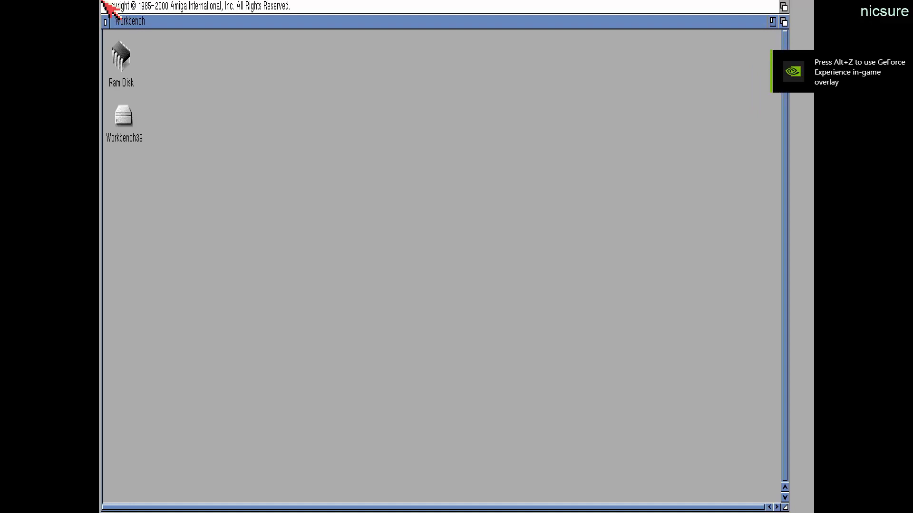
Enlarge the Workbench39 window and open the ScreenMode preferences from the Prefs drawer
{"action": "double_click", "coordinate": [128, 121]}
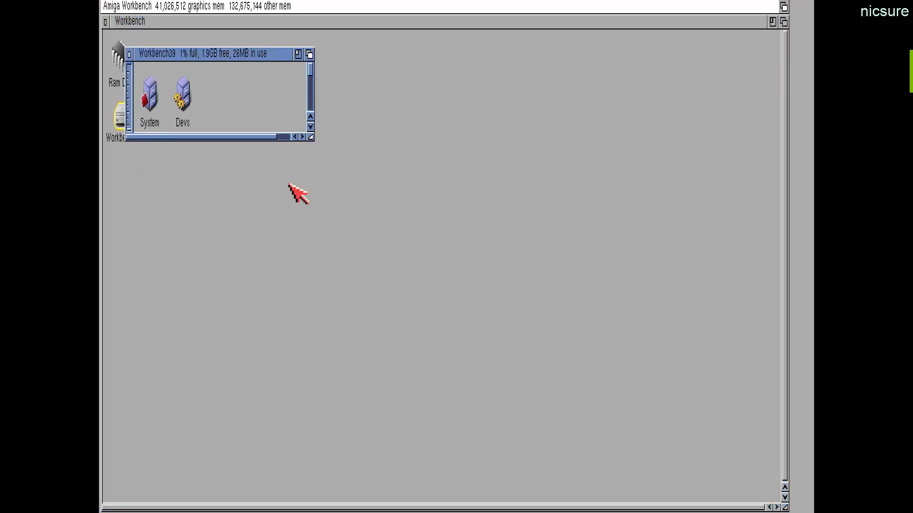
{"action": "left_click_drag", "start_coordinate": [310, 138], "coordinate": [333, 355]}
{"action": "double_click", "coordinate": [153, 299]}
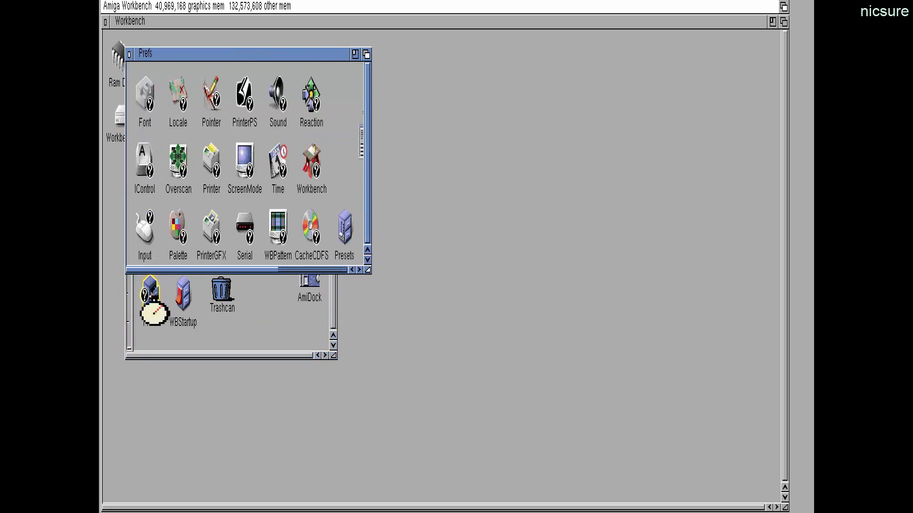
{"action": "double_click", "coordinate": [245, 162]}
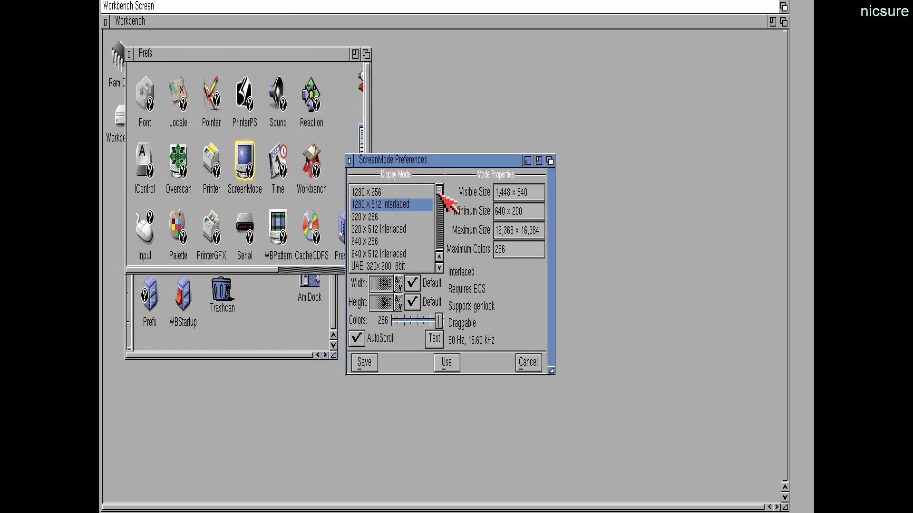
Examine the UAE display modes for the colour depths offered at 1920x1080, cancelling without changes and closing the drawers
{"action": "scroll", "coordinate": [438, 221], "scroll_direction": "down", "scroll_amount": 5}
{"action": "scroll", "coordinate": [439, 222], "scroll_direction": "down", "scroll_amount": 3}
{"action": "left_click", "coordinate": [433, 222]}
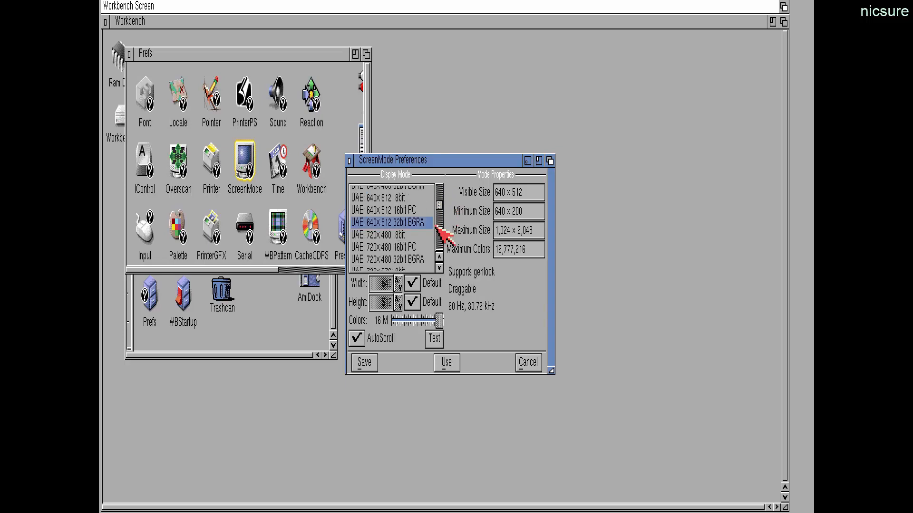
{"action": "scroll", "coordinate": [444, 249], "scroll_direction": "down", "scroll_amount": 10}
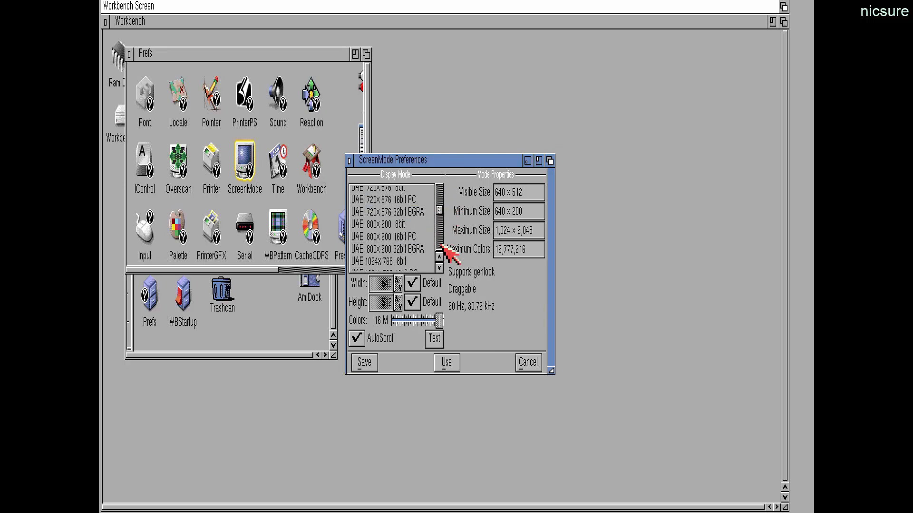
{"action": "scroll", "coordinate": [441, 246], "scroll_direction": "down", "scroll_amount": 4}
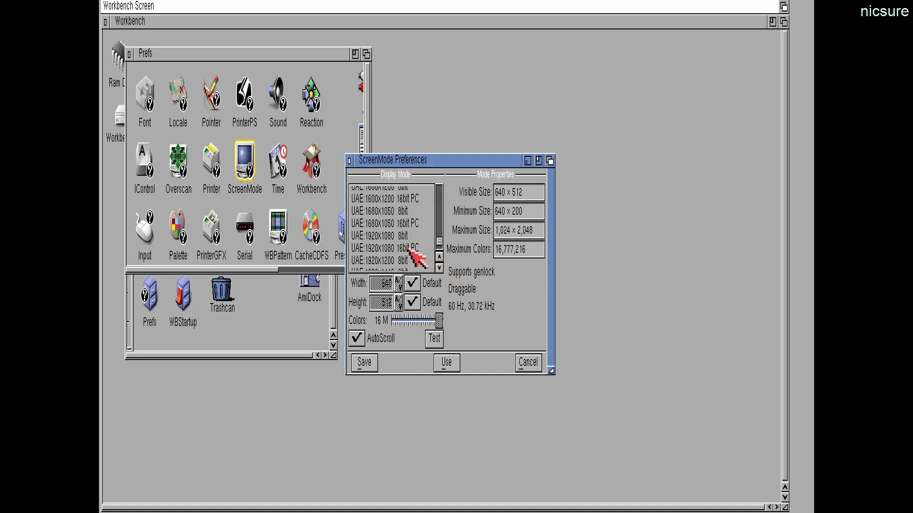
{"action": "left_click", "coordinate": [441, 268]}
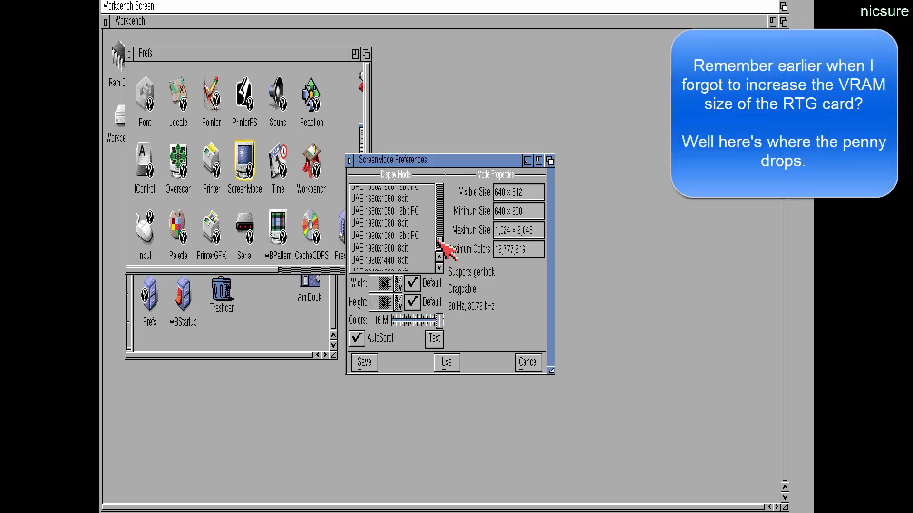
{"action": "left_click", "coordinate": [393, 238]}
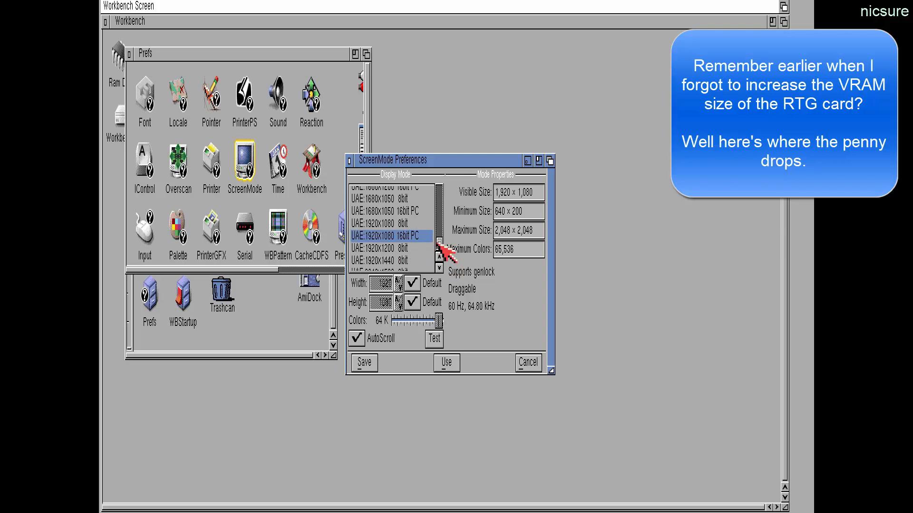
{"action": "mouse_move", "coordinate": [438, 243]}
{"action": "left_mouse_down"}
{"action": "mouse_move", "coordinate": [437, 187]}
{"action": "mouse_move", "coordinate": [438, 235]}
{"action": "left_mouse_up"}
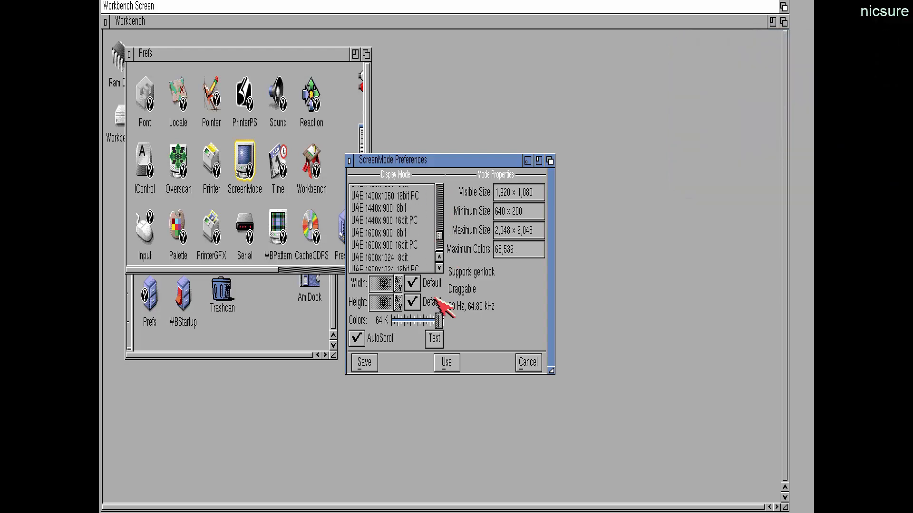
{"action": "left_click", "coordinate": [532, 361]}
{"action": "left_click", "coordinate": [128, 54]}
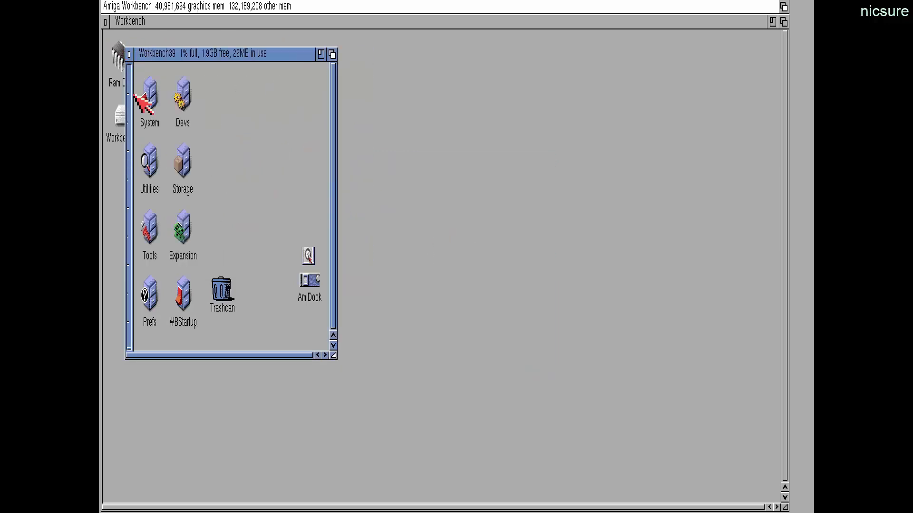
{"action": "left_click", "coordinate": [129, 54]}
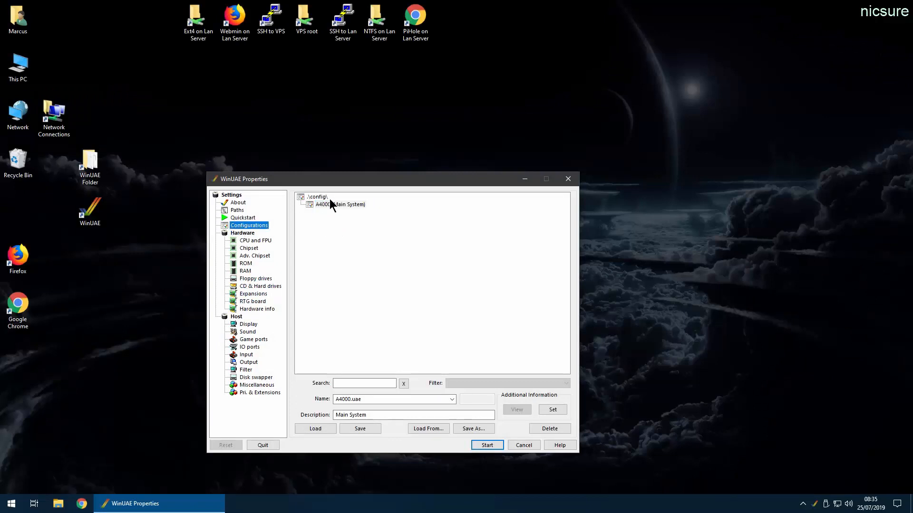
Load the A4000 configuration and set the RTG board's VRAM size to 128 MB
{"action": "left_click", "coordinate": [316, 429]}
{"action": "left_click", "coordinate": [260, 303]}
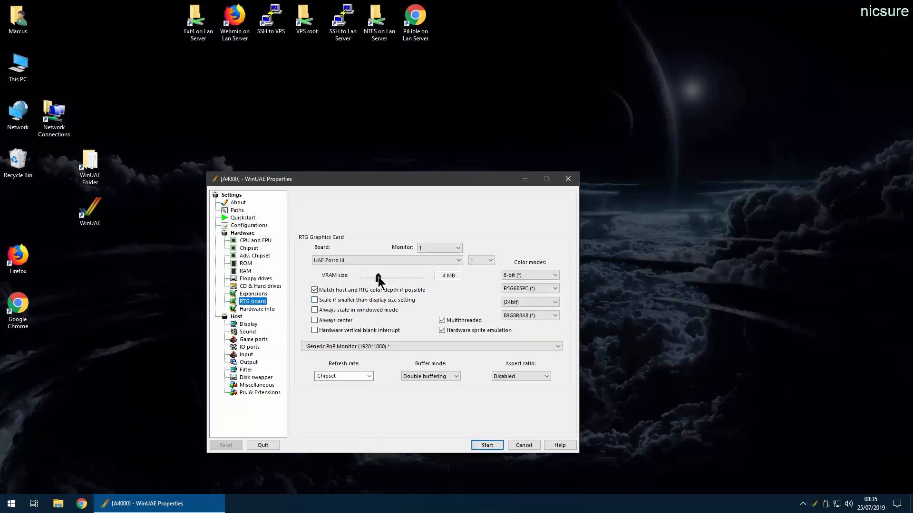
{"action": "left_click_drag", "start_coordinate": [378, 279], "coordinate": [401, 282]}
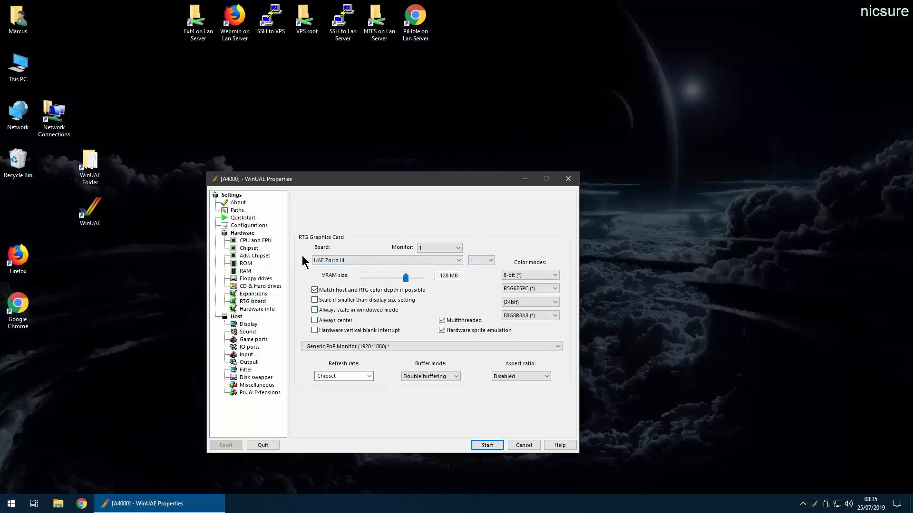
Save the modified A4000 configuration and start the emulated system
{"action": "left_click", "coordinate": [252, 228]}
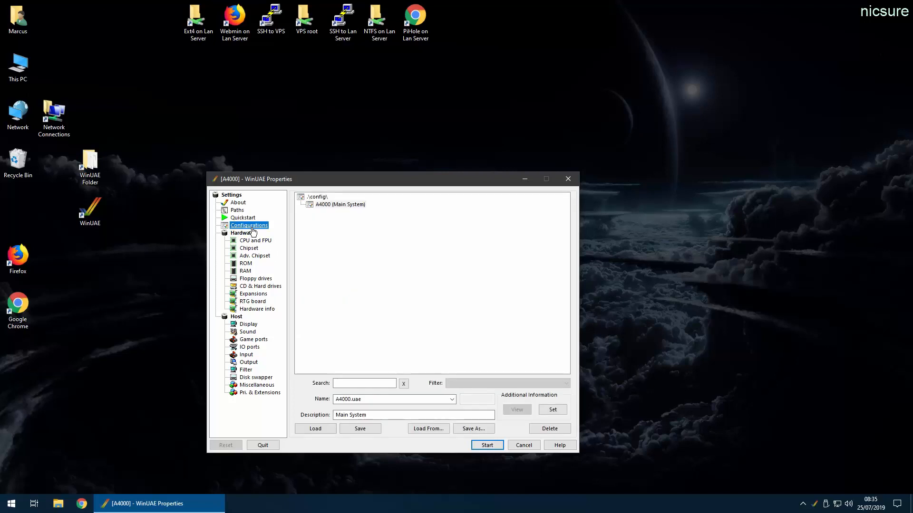
{"action": "left_click", "coordinate": [249, 287]}
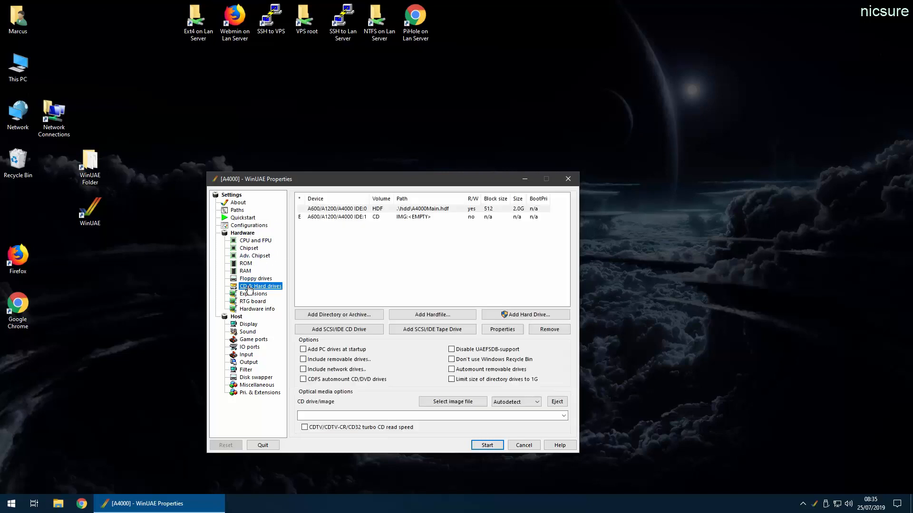
{"action": "left_click", "coordinate": [249, 225]}
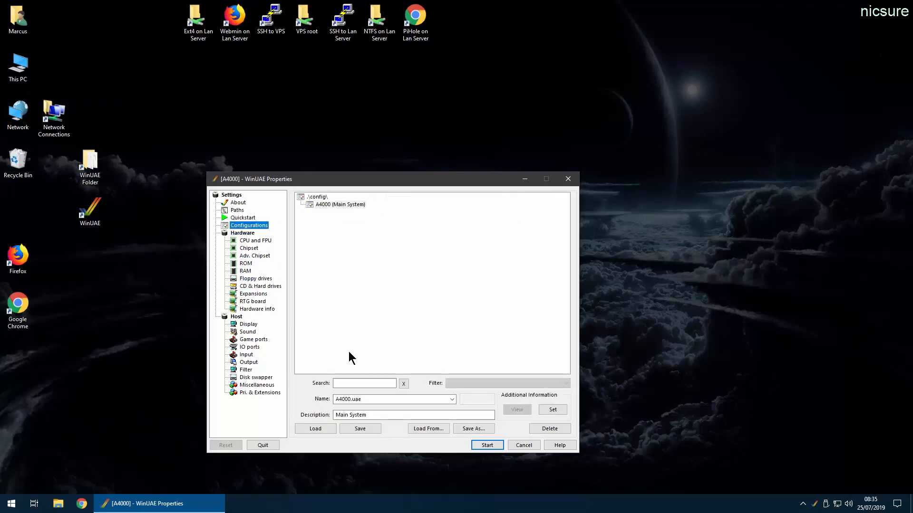
{"action": "left_click", "coordinate": [359, 430]}
{"action": "left_click", "coordinate": [487, 445]}
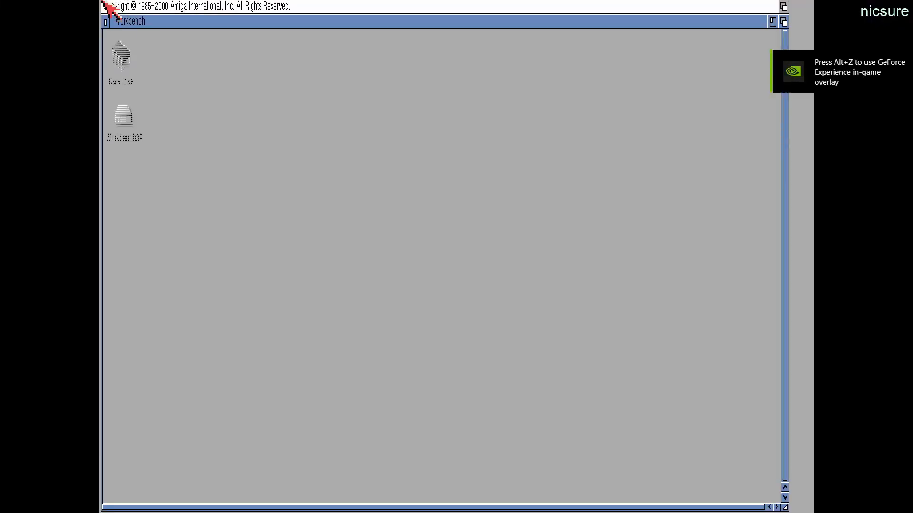
Open the Workbench39 drawer, enlarge its window to reach Prefs, and open the ScreenMode preferences
{"action": "double_click", "coordinate": [122, 124]}
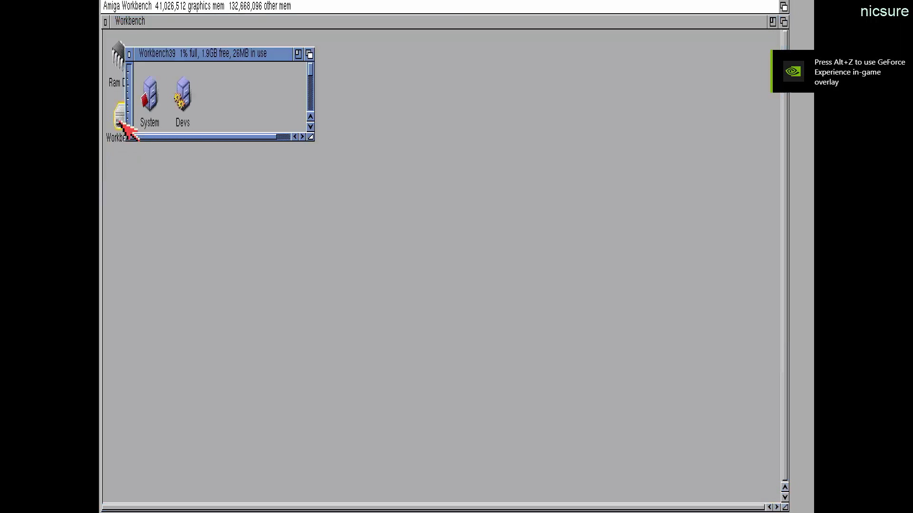
{"action": "left_click", "coordinate": [304, 137]}
{"action": "left_click_drag", "start_coordinate": [313, 136], "coordinate": [410, 308]}
{"action": "left_click_drag", "start_coordinate": [189, 306], "coordinate": [147, 306]}
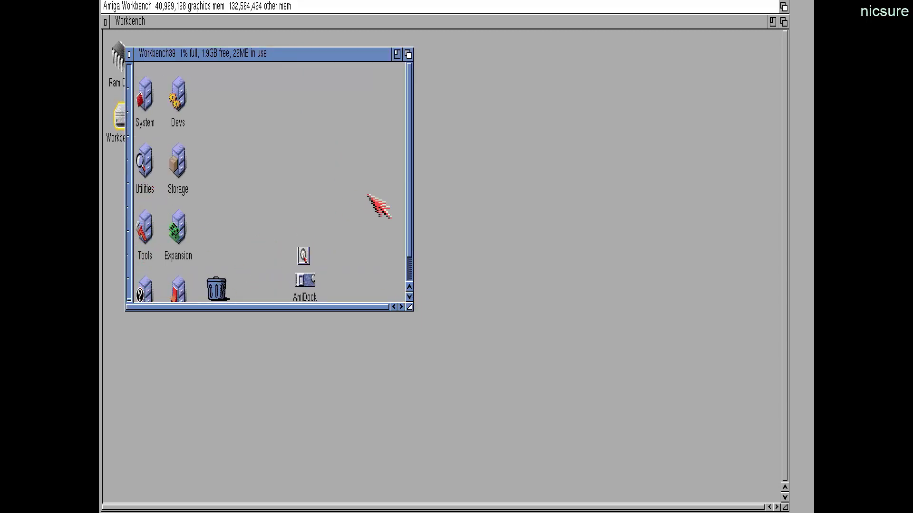
{"action": "left_click_drag", "start_coordinate": [408, 221], "coordinate": [410, 257]}
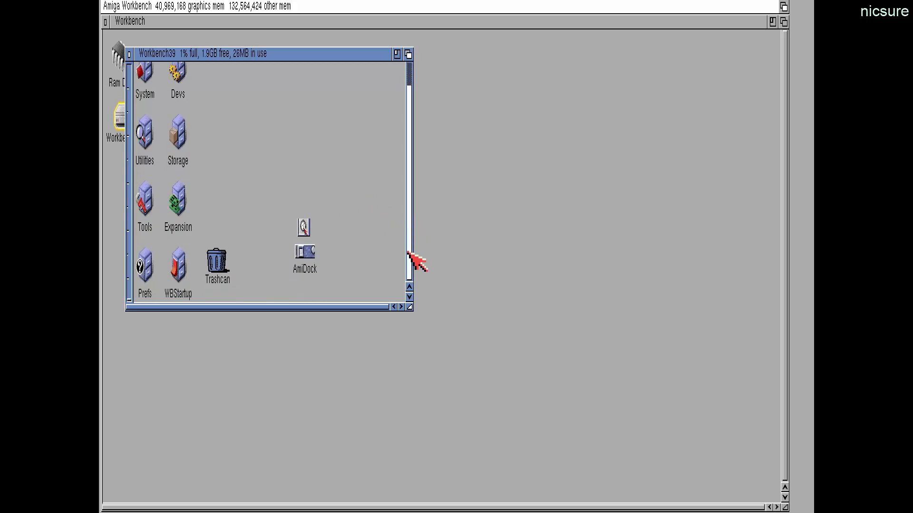
{"action": "double_click", "coordinate": [143, 265]}
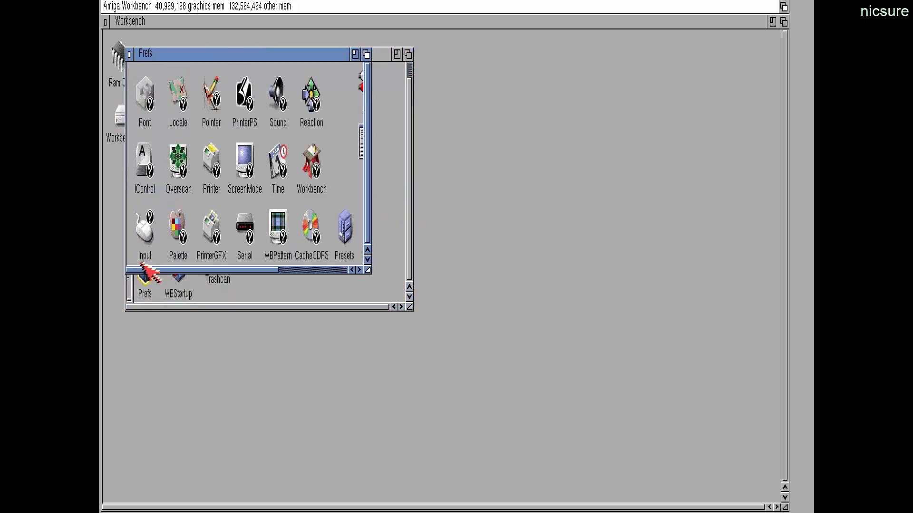
{"action": "double_click", "coordinate": [247, 159]}
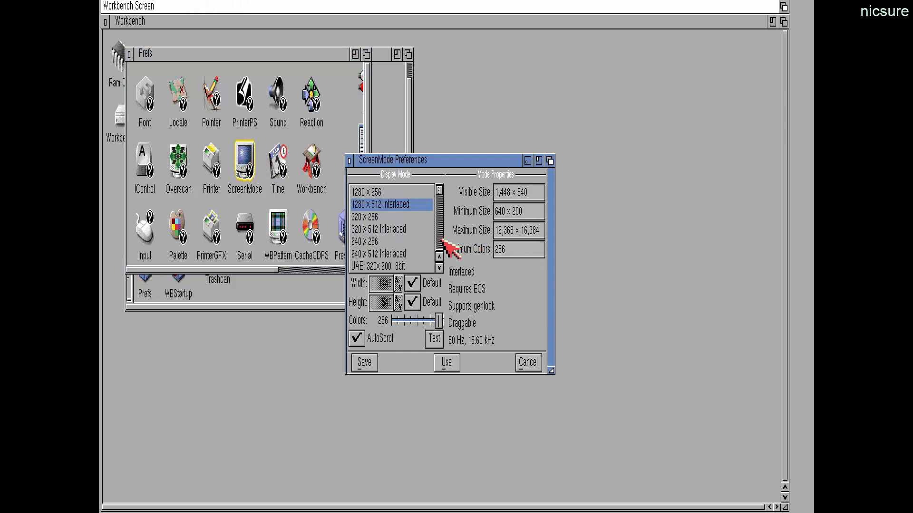
Select the UAE:1920x1080 32bit BGRA display mode, test and apply it, and close the Prefs and Workbench39 windows
{"action": "scroll", "coordinate": [443, 241], "scroll_direction": "down", "scroll_amount": 6}
{"action": "scroll", "coordinate": [442, 240], "scroll_direction": "down", "scroll_amount": 8}
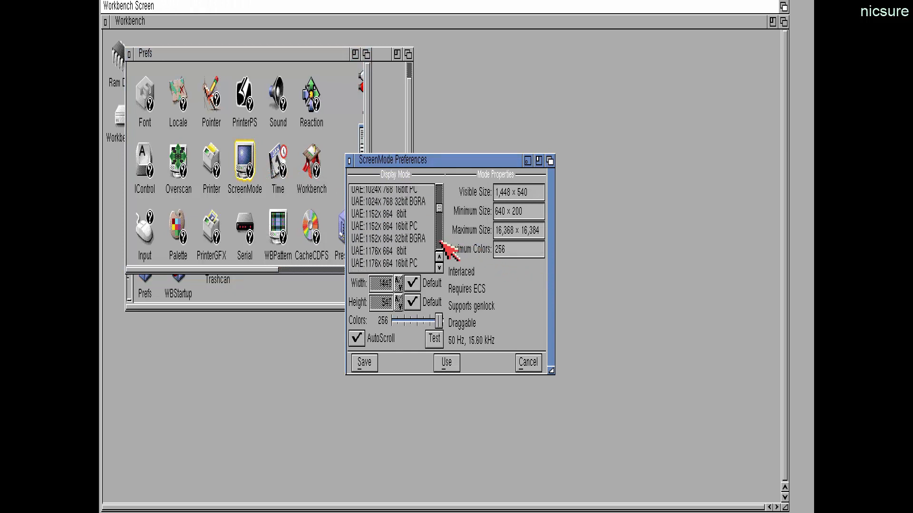
{"action": "scroll", "coordinate": [441, 241], "scroll_direction": "down", "scroll_amount": 6}
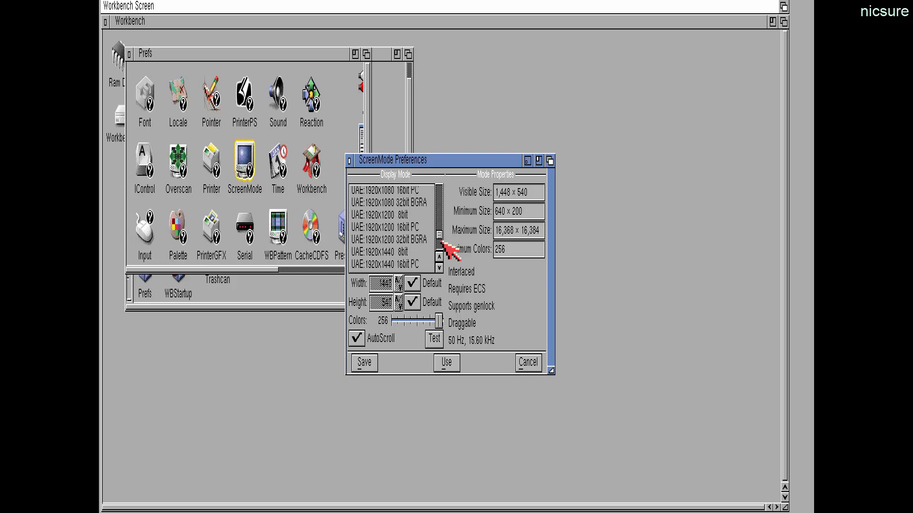
{"action": "left_click", "coordinate": [410, 201]}
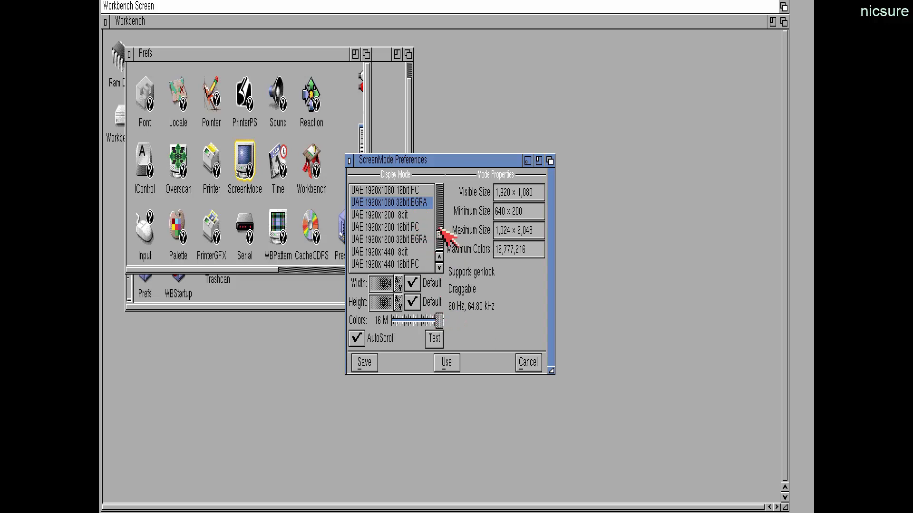
{"action": "left_click", "coordinate": [439, 256]}
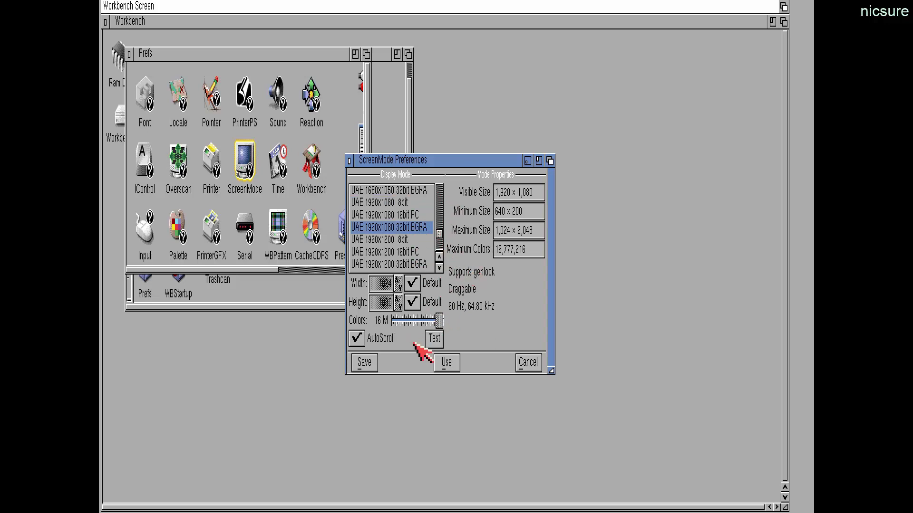
{"action": "left_click", "coordinate": [433, 339]}
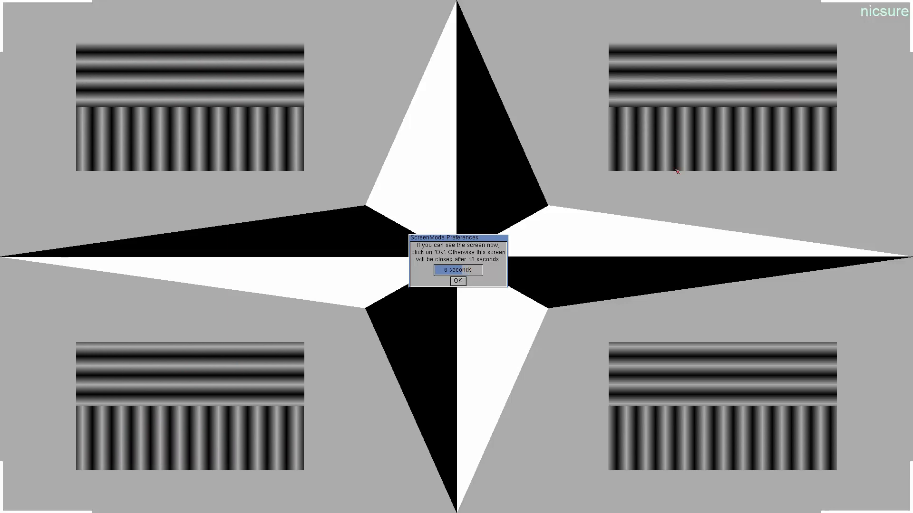
{"action": "left_click", "coordinate": [457, 281]}
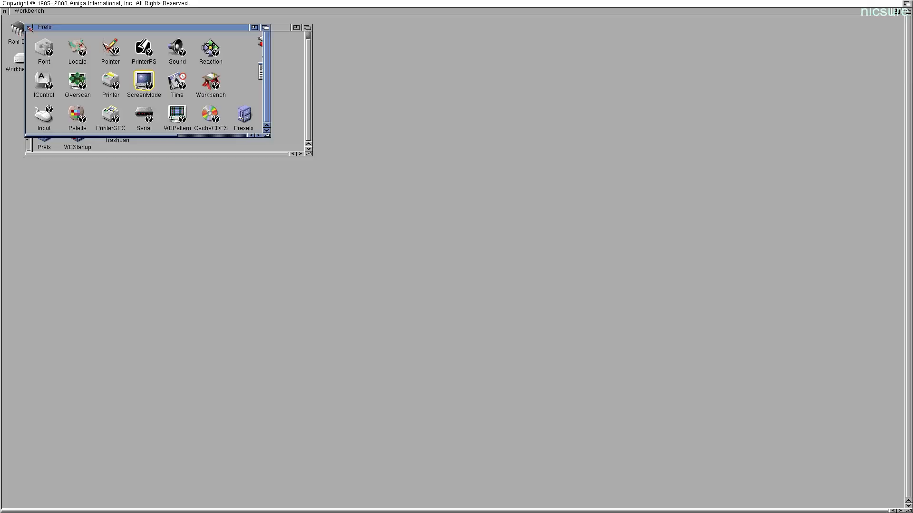
{"action": "left_click", "coordinate": [28, 27]}
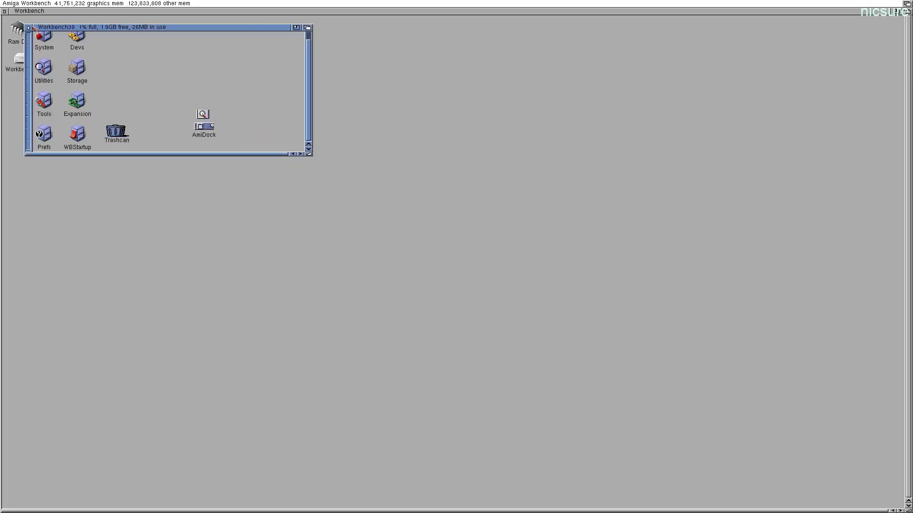
{"action": "left_click", "coordinate": [29, 28]}
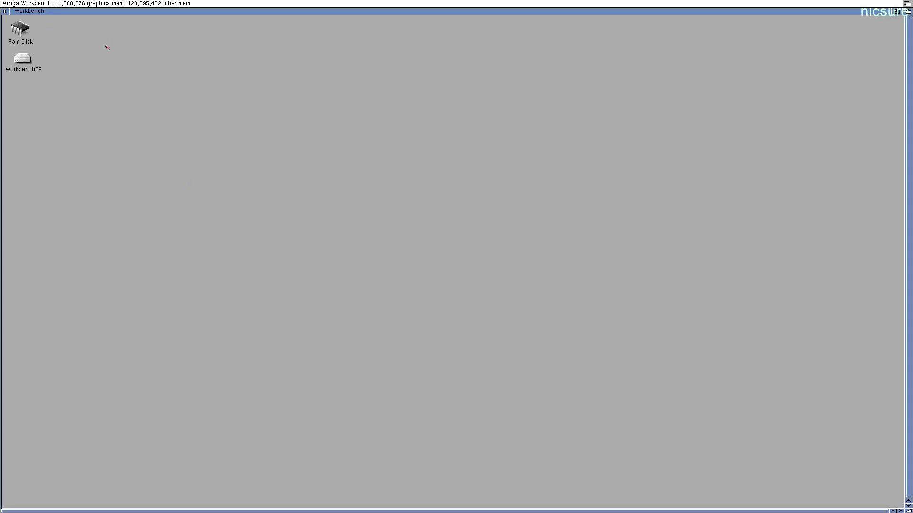
Reopen the Workbench39 drawer, make its window narrower and taller, and move it away from the desktop icons
{"action": "double_click", "coordinate": [38, 64]}
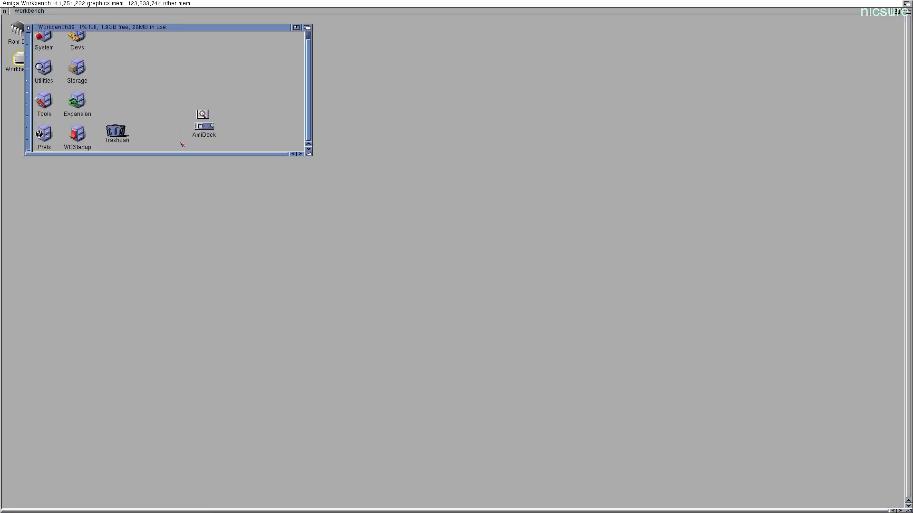
{"action": "scroll", "coordinate": [309, 109], "scroll_direction": "up", "scroll_amount": 1}
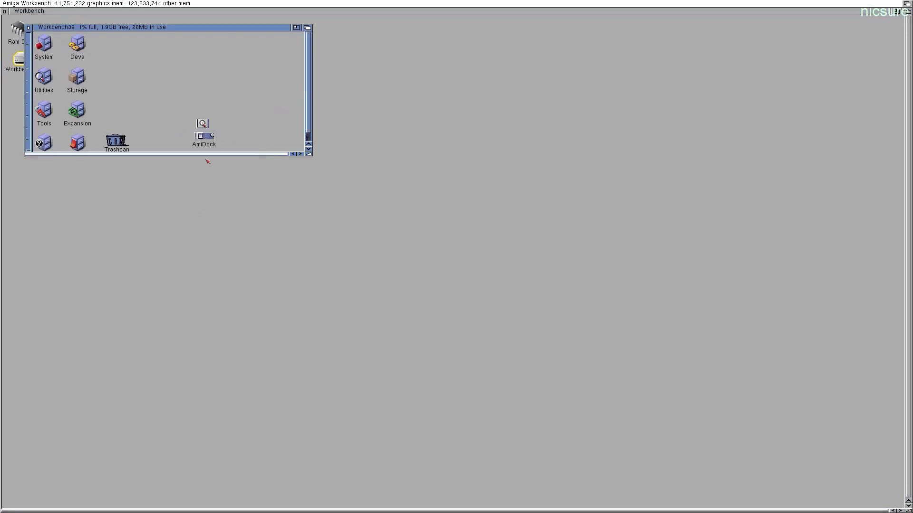
{"action": "left_click_drag", "start_coordinate": [311, 155], "coordinate": [161, 205]}
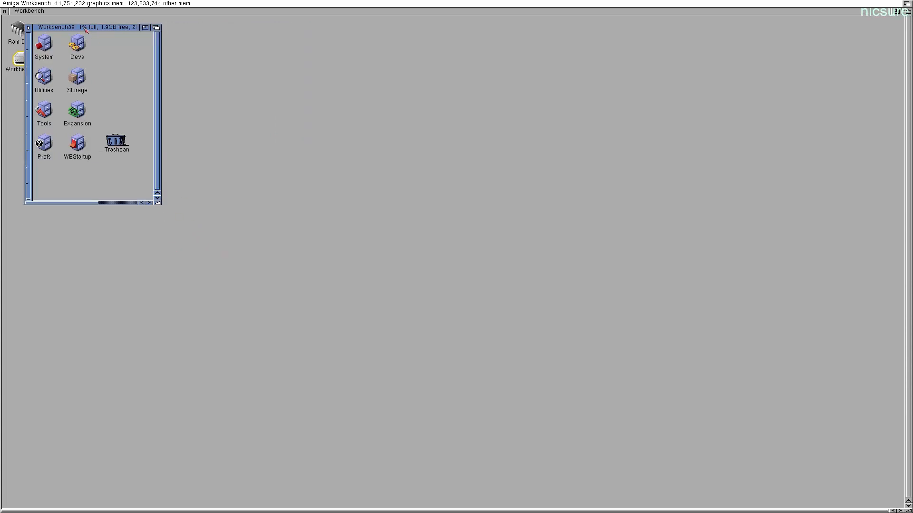
{"action": "left_click_drag", "start_coordinate": [85, 30], "coordinate": [258, 101]}
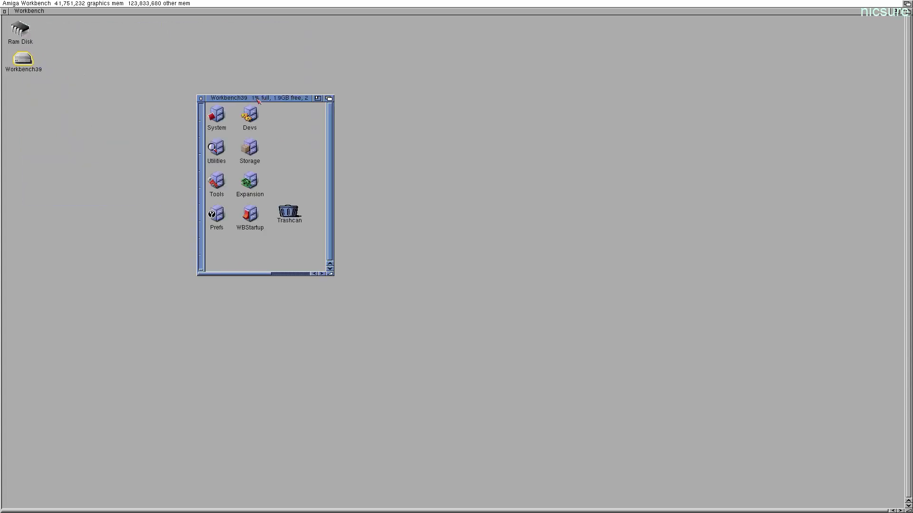